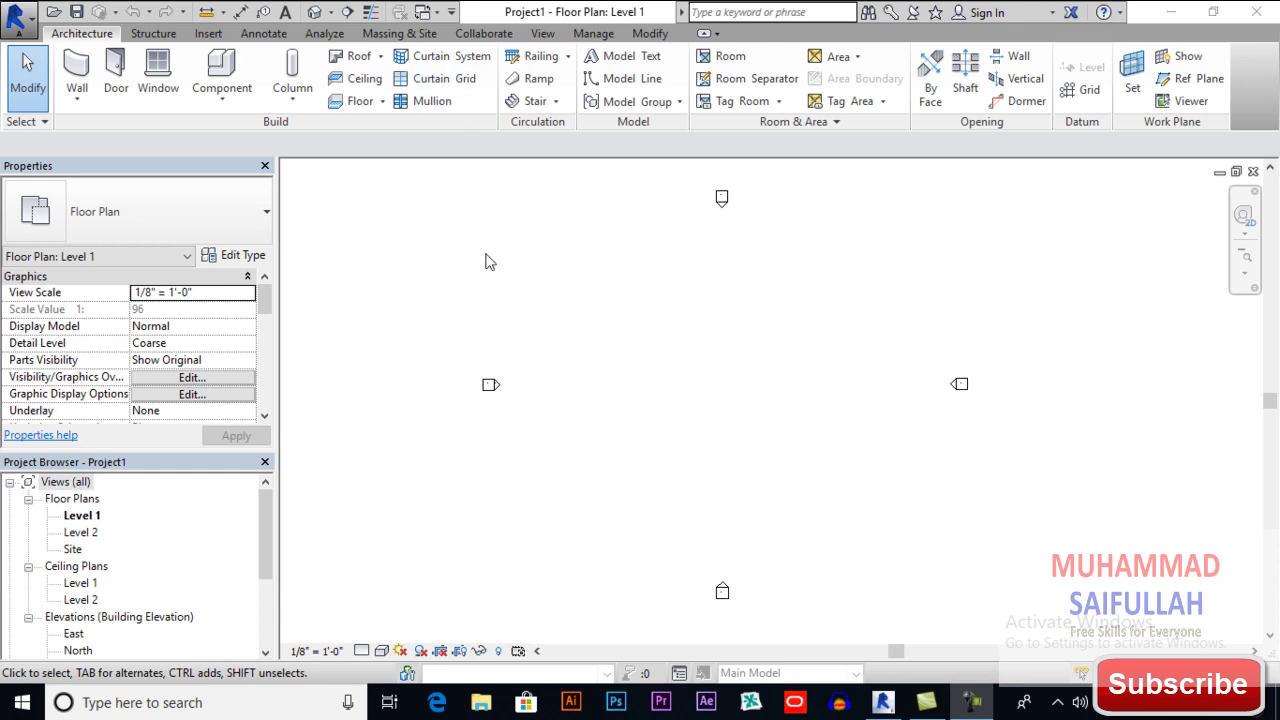
left_click(381, 58)
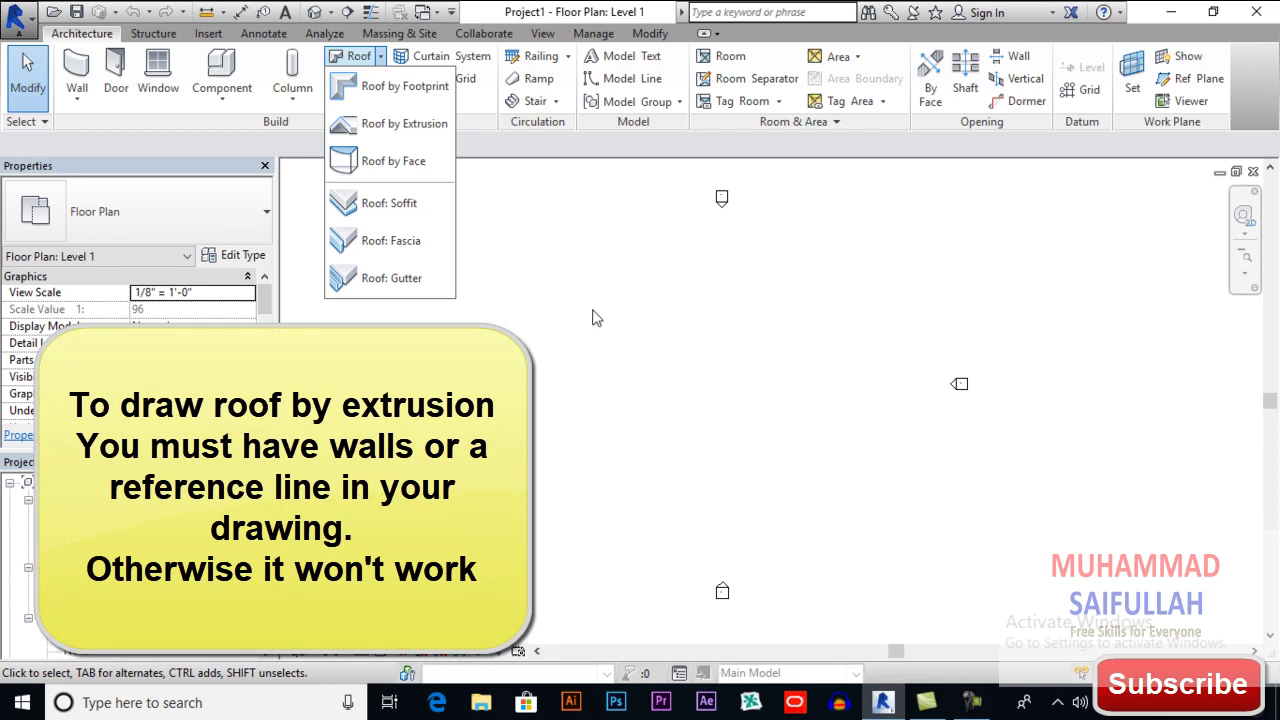
left_click(671, 362)
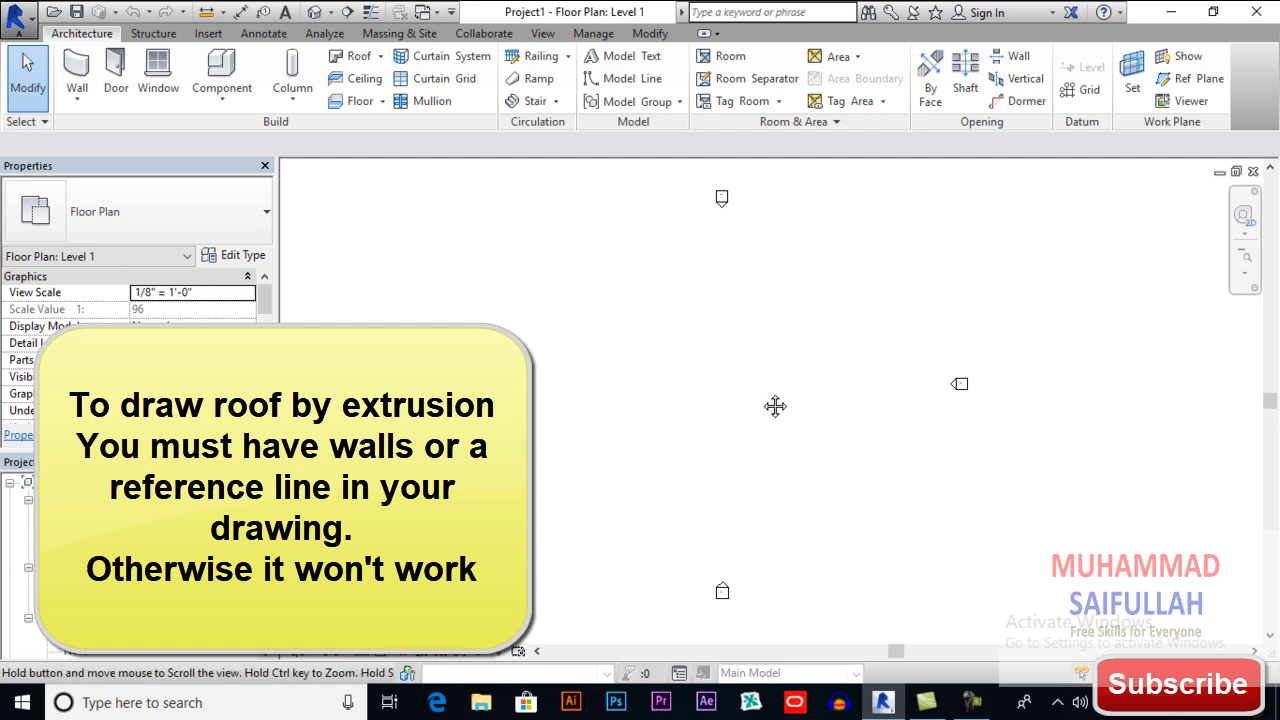
middle_click_drag(774, 406, 763, 405)
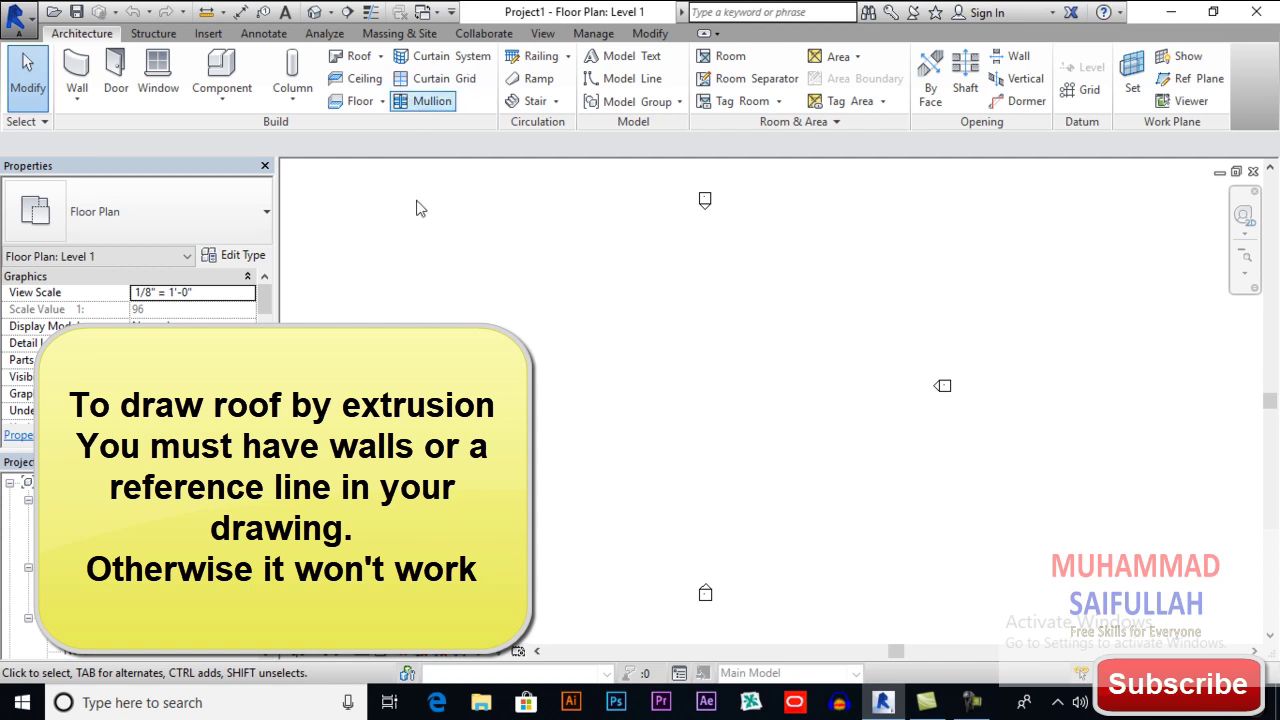
middle_click_drag(613, 362, 613, 362)
left_click_drag(613, 362, 597, 362)
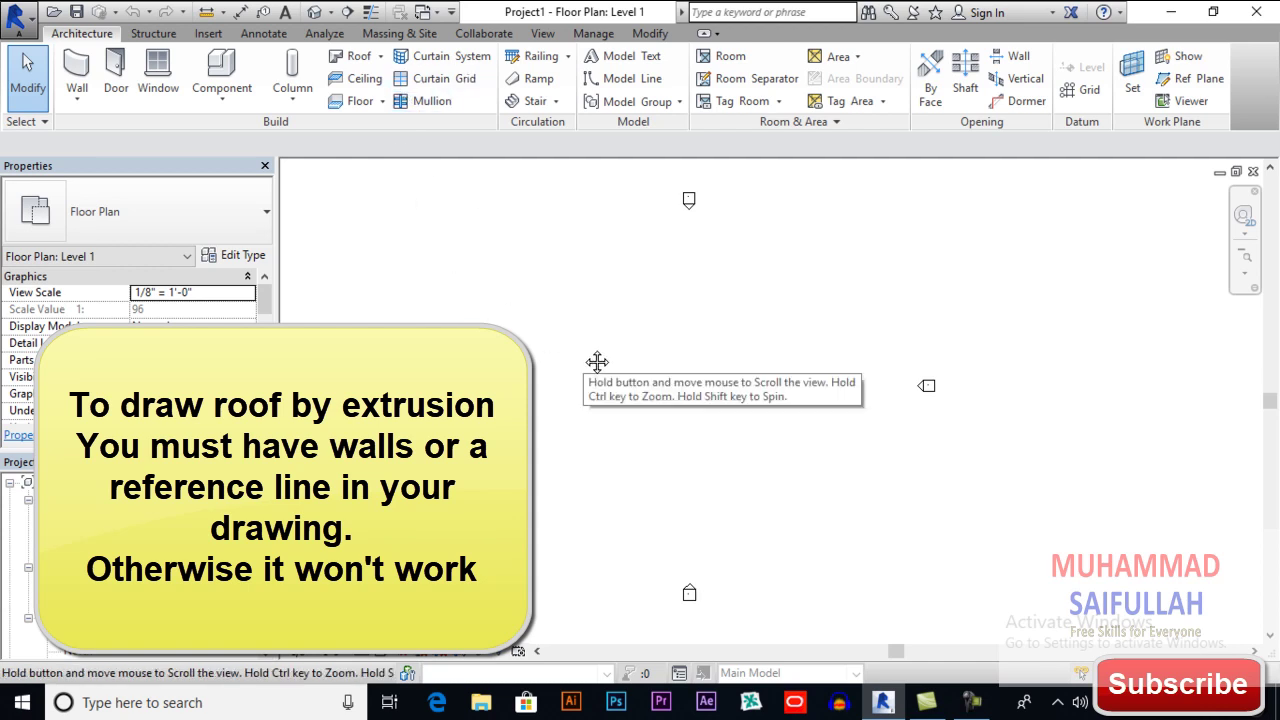
key("Escape")
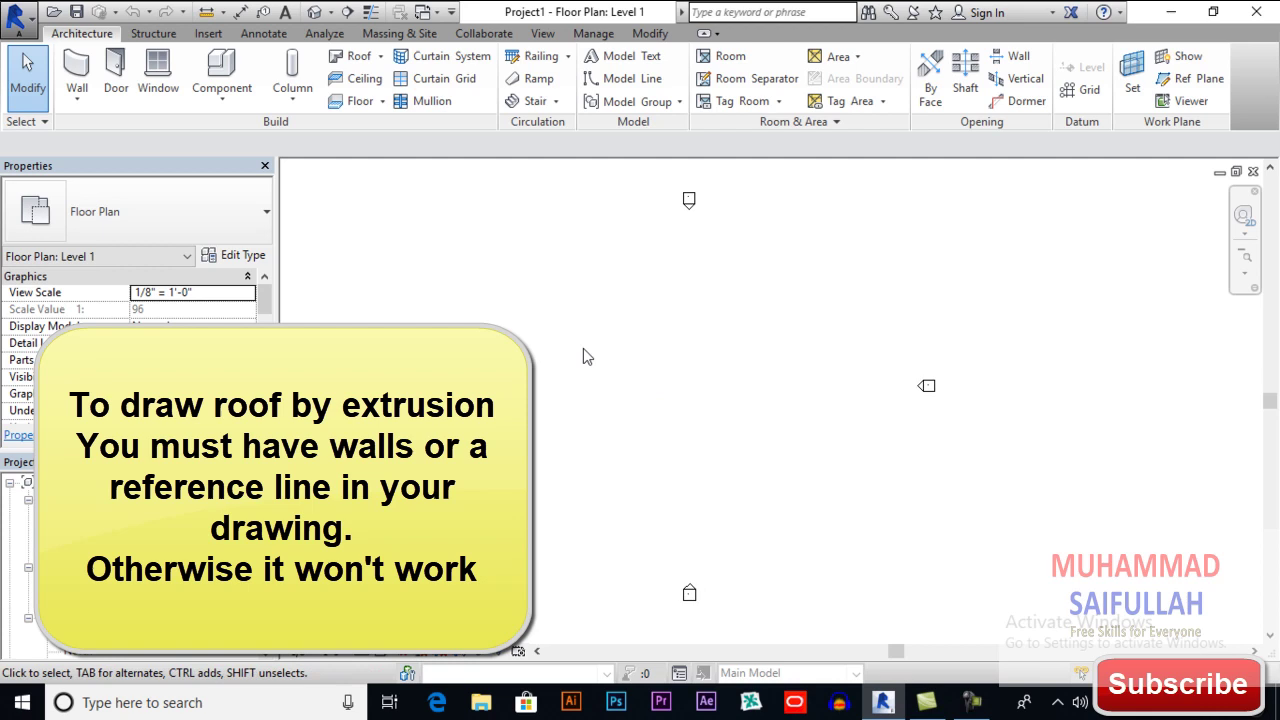
left_click(380, 57)
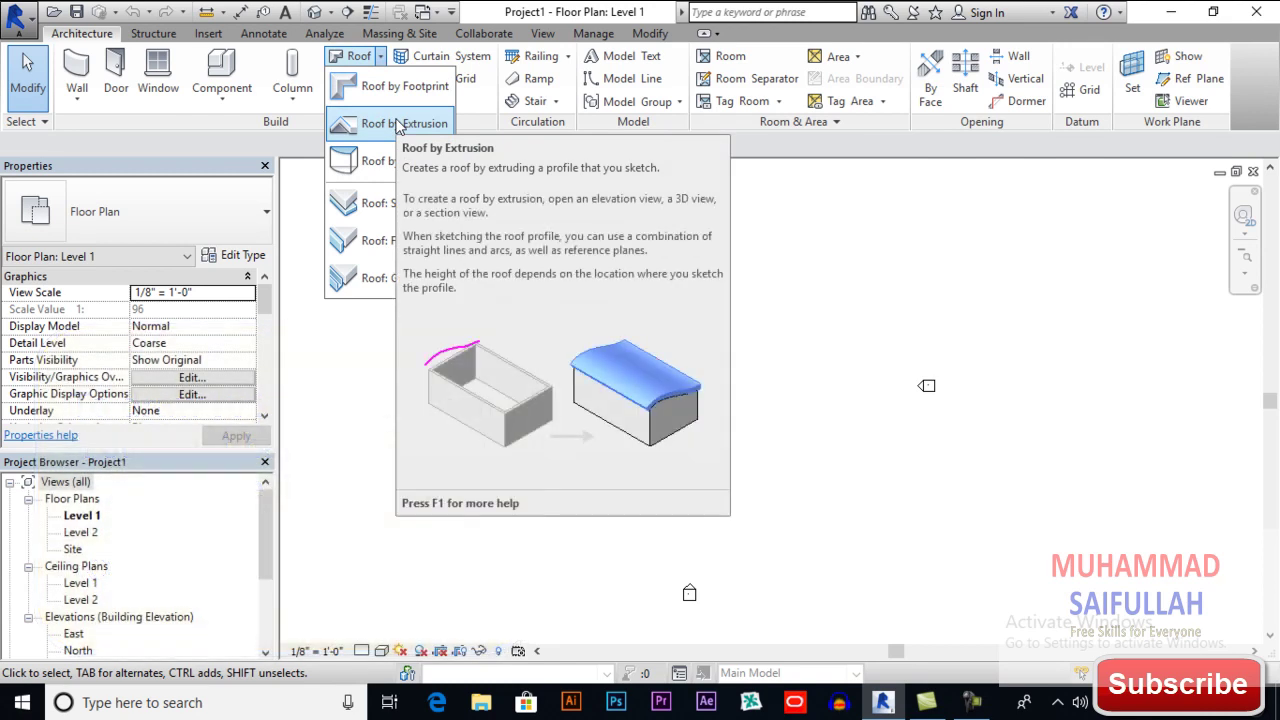
Start a roof by extrusion, then cancel the work-plane pick because Level 1 has no walls
left_click(398, 124)
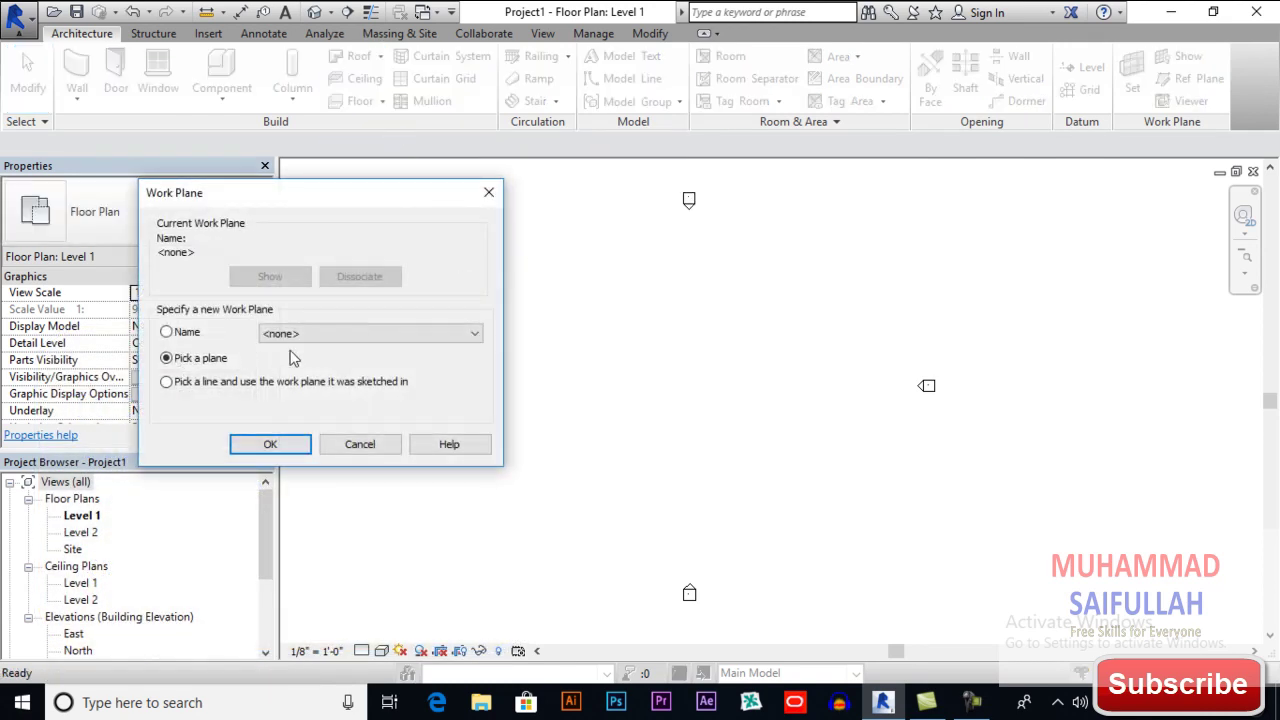
left_click_drag(311, 201, 429, 163)
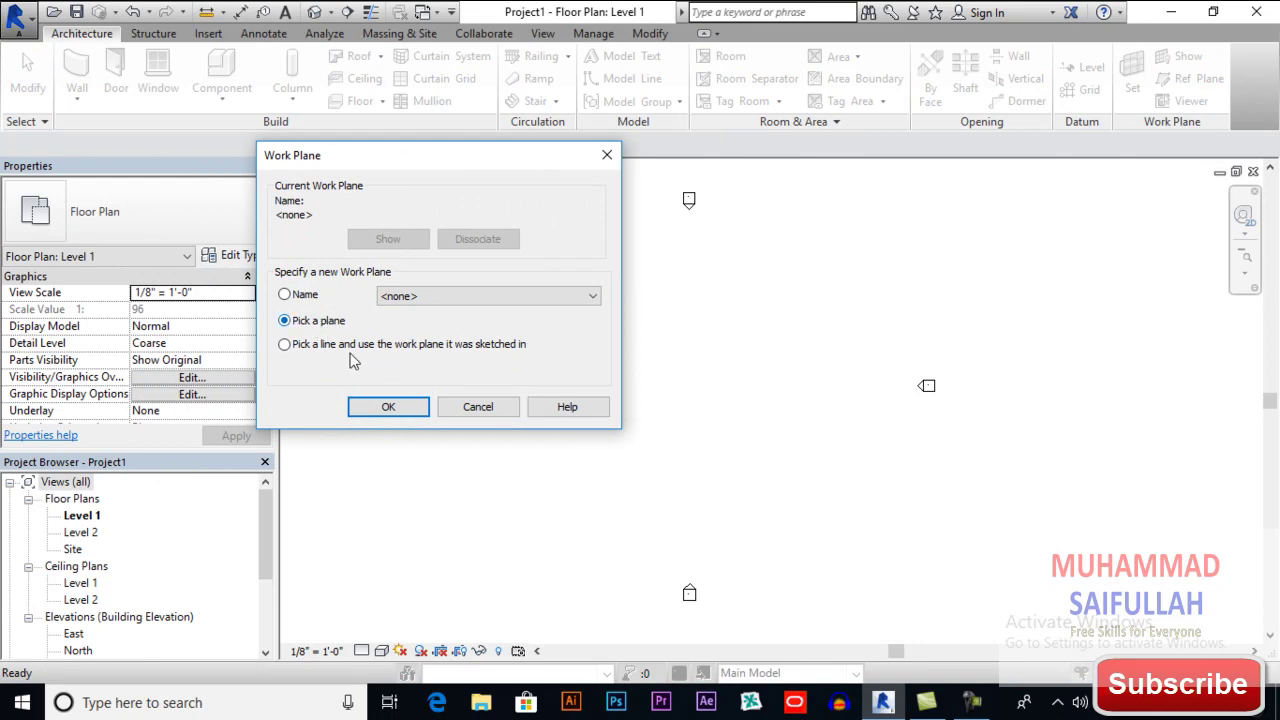
left_click(384, 396)
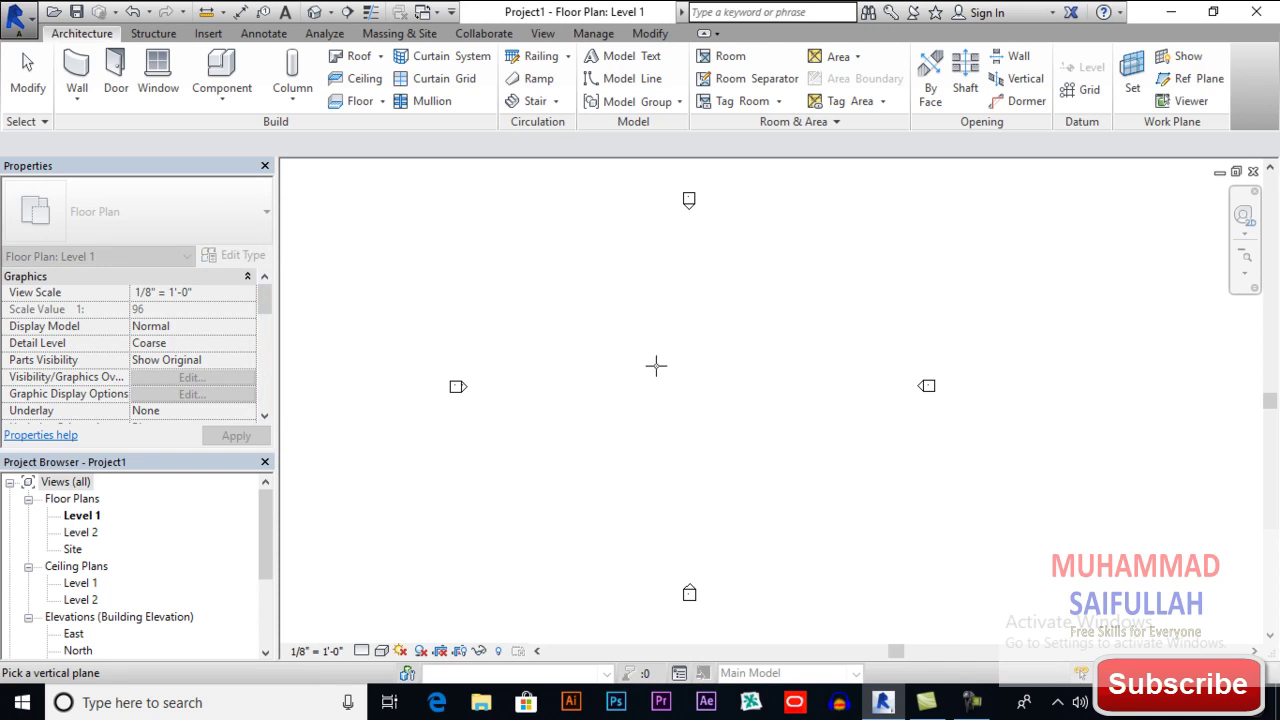
key("Escape")
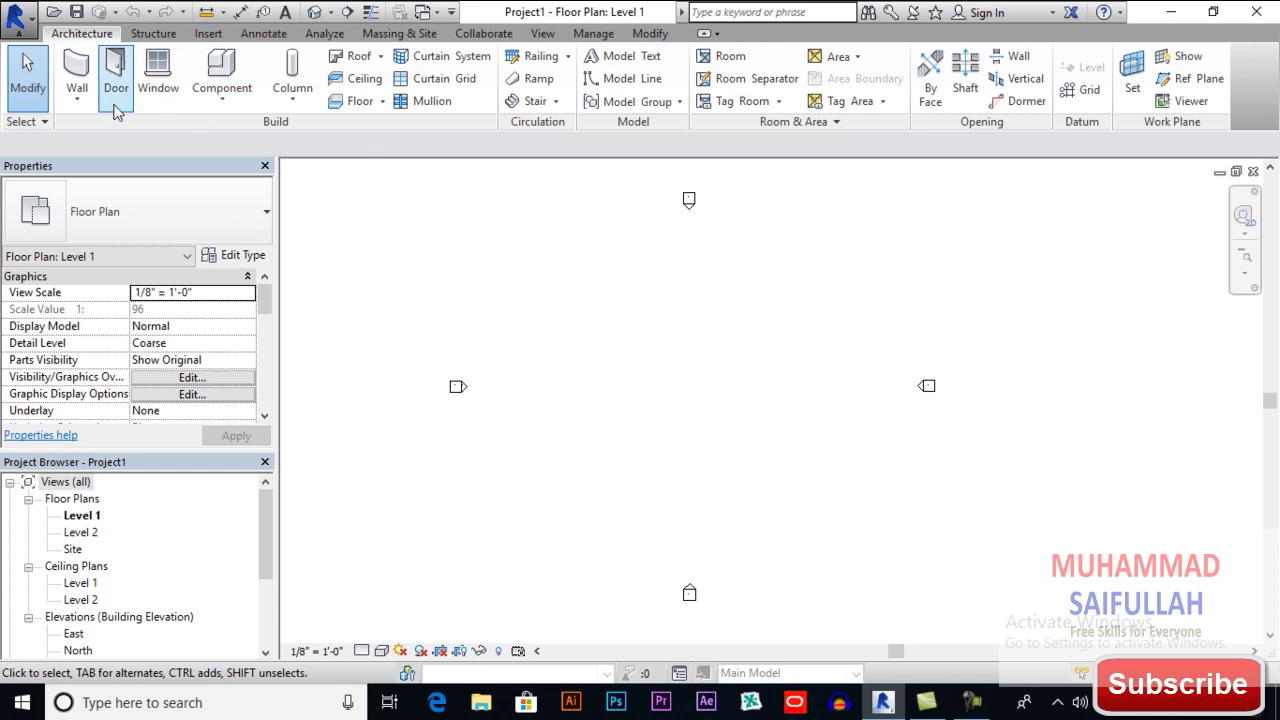
Draw a 32' × 24' rectangle of architectural walls on Level 1, with height up to Level 2
left_click(80, 100)
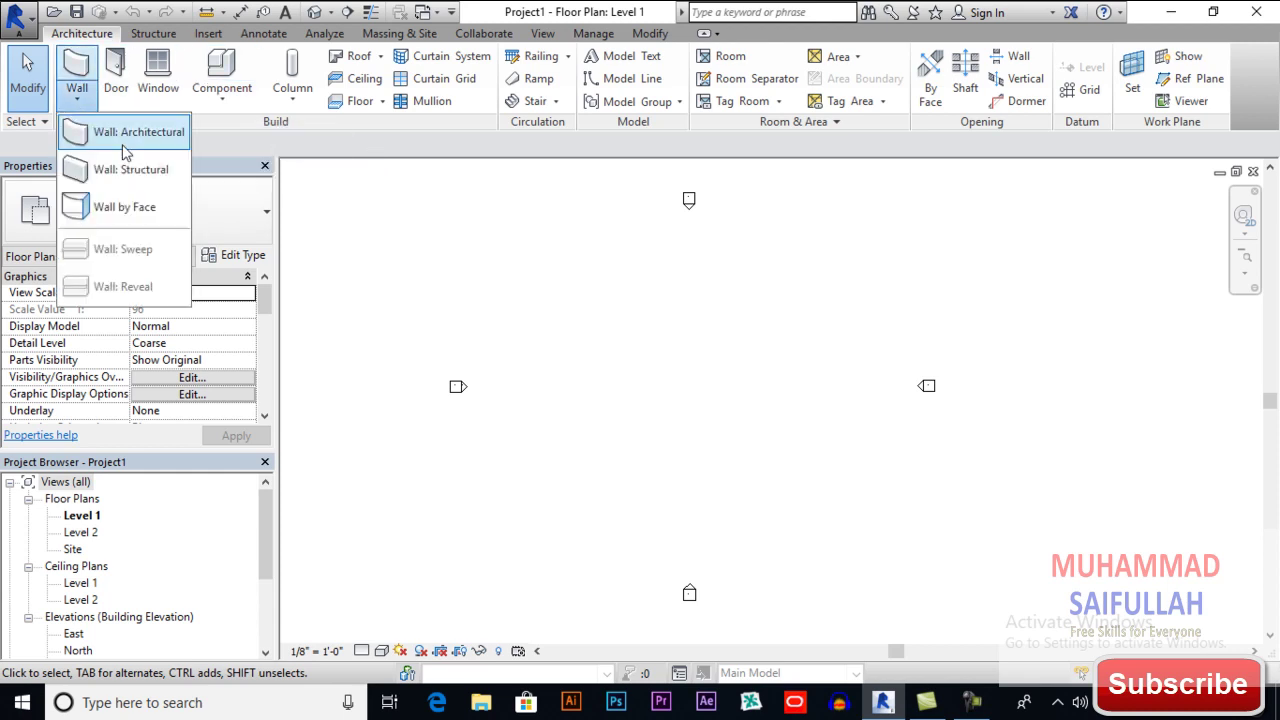
left_click(121, 143)
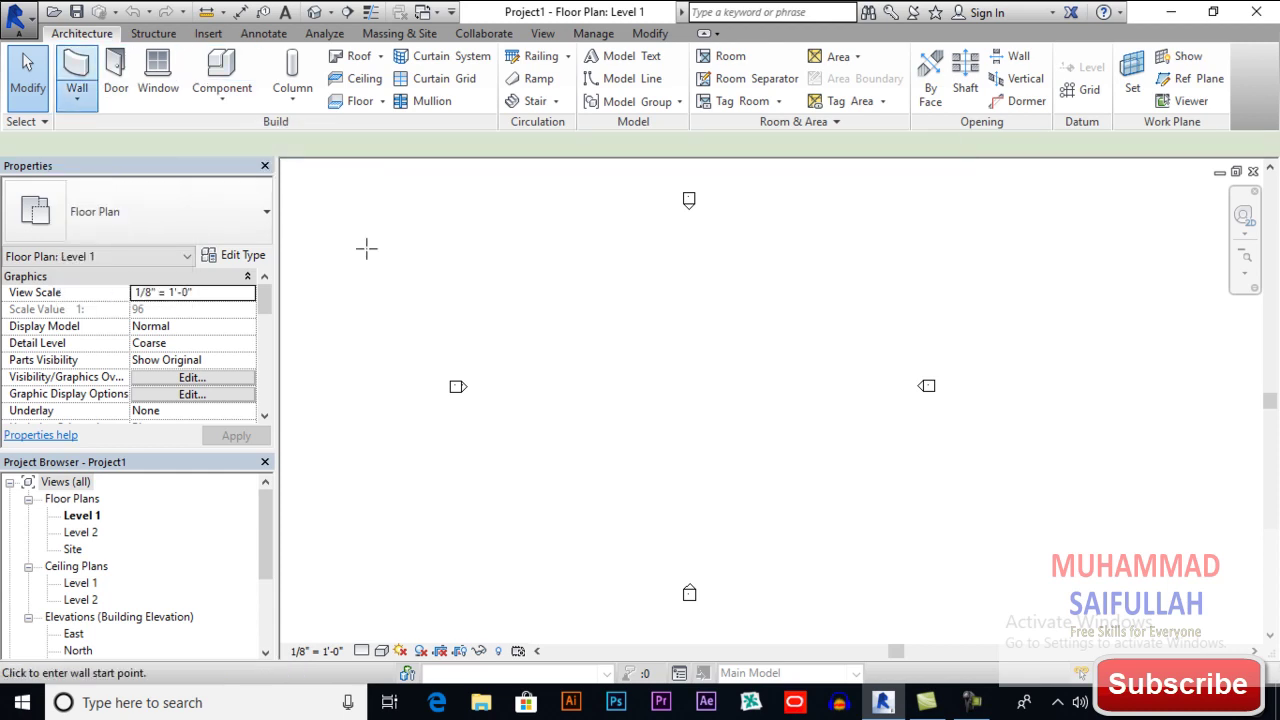
left_click(226, 145)
left_click(226, 177)
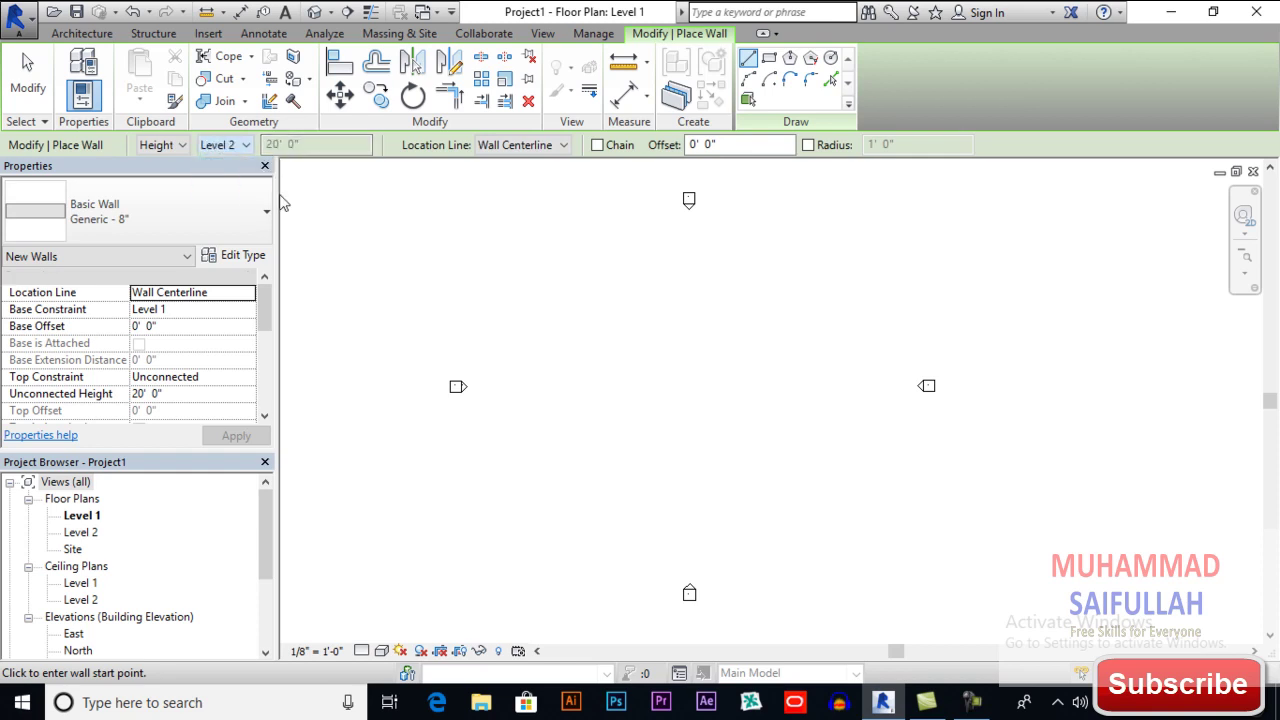
left_click(769, 58)
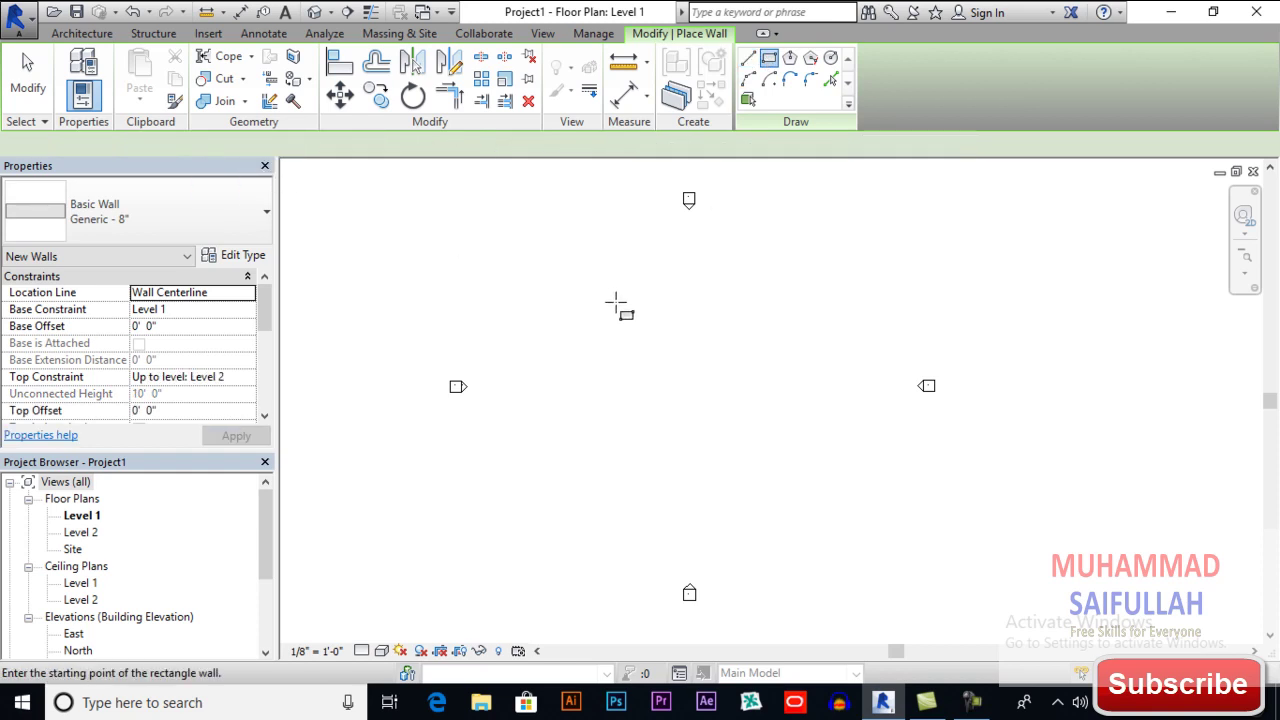
left_click(615, 296)
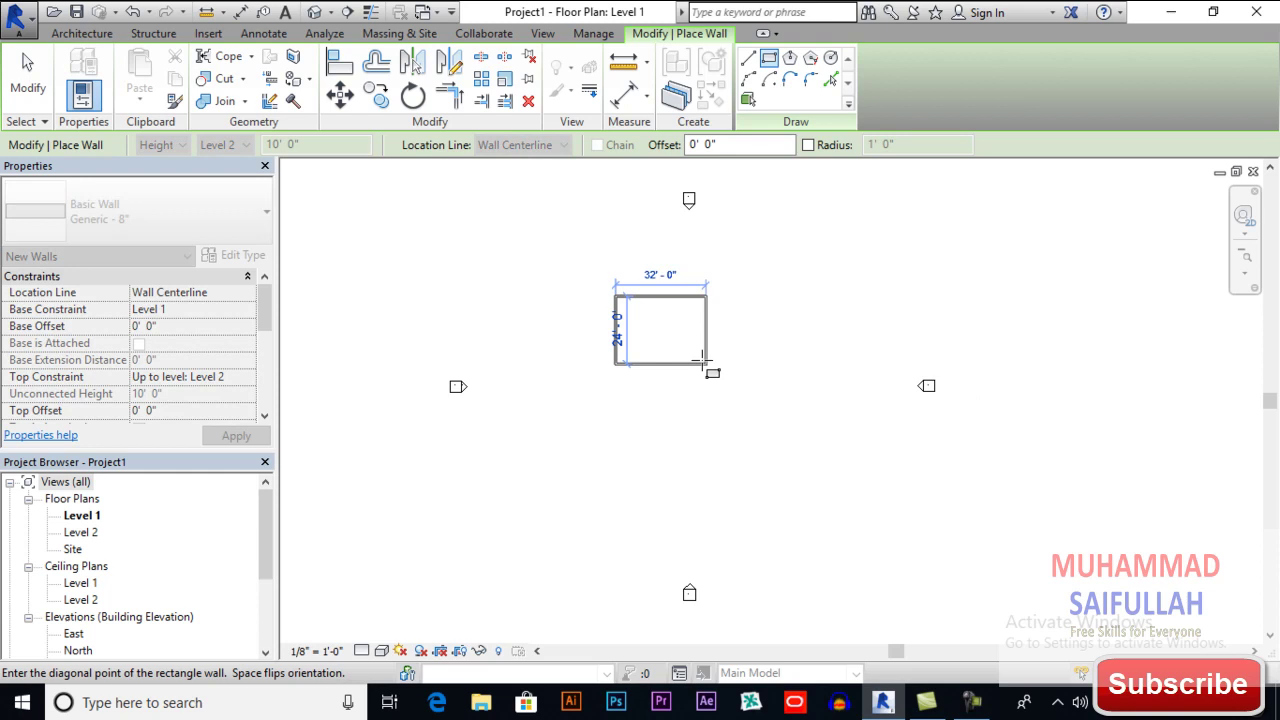
left_click(706, 364)
left_click(30, 90)
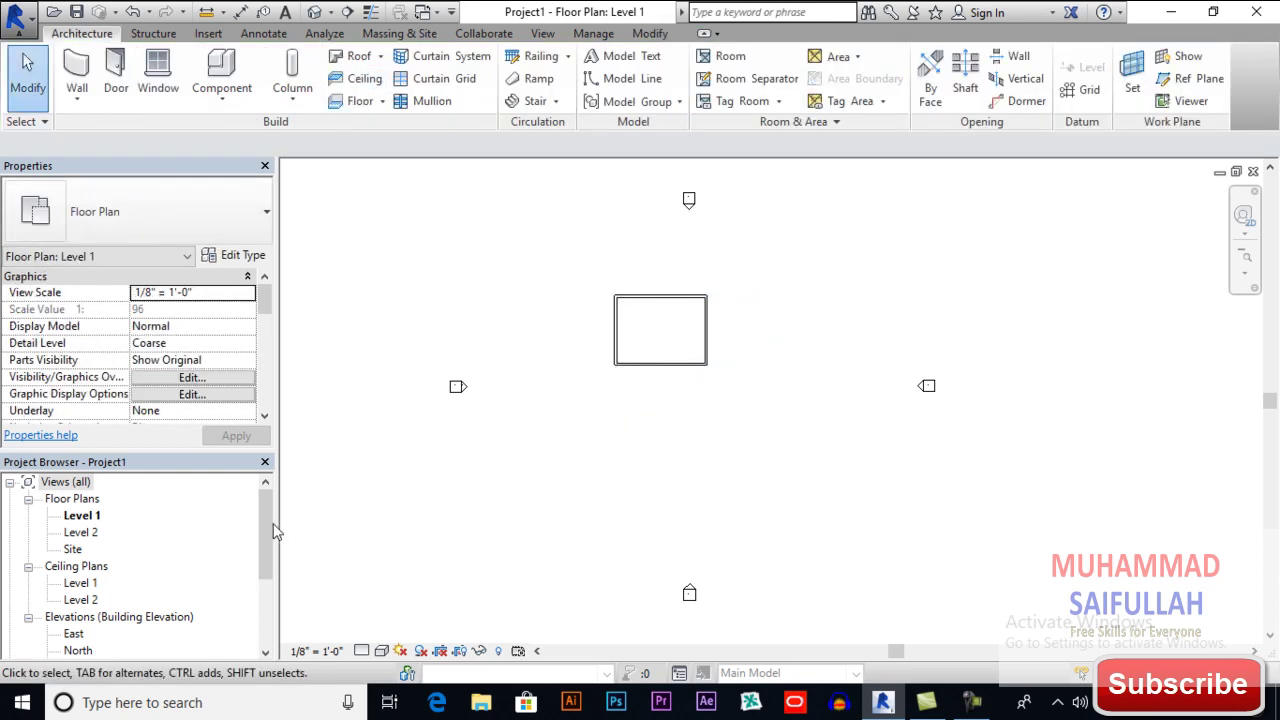
left_click_drag(269, 517, 265, 568)
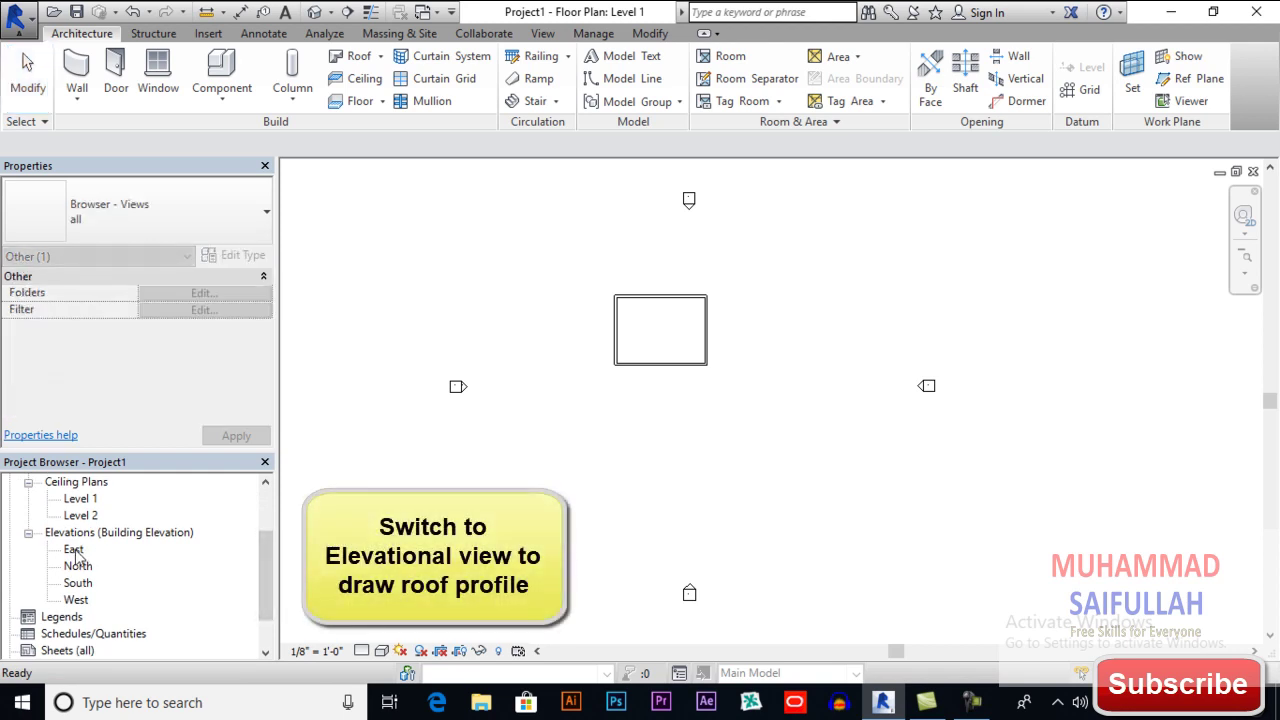
Open the East elevation and zoom in around the walls
double_click(75, 551)
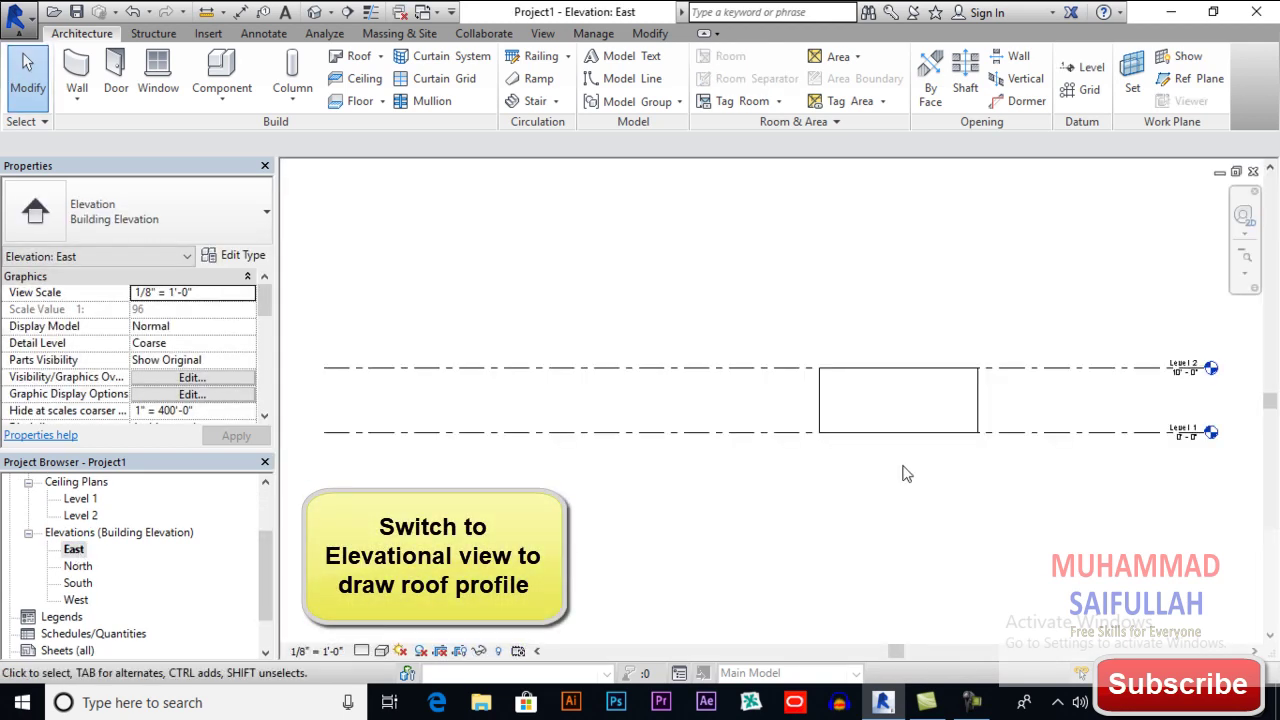
scroll(967, 427, "up", 2)
middle_click_drag(967, 427, 780, 435)
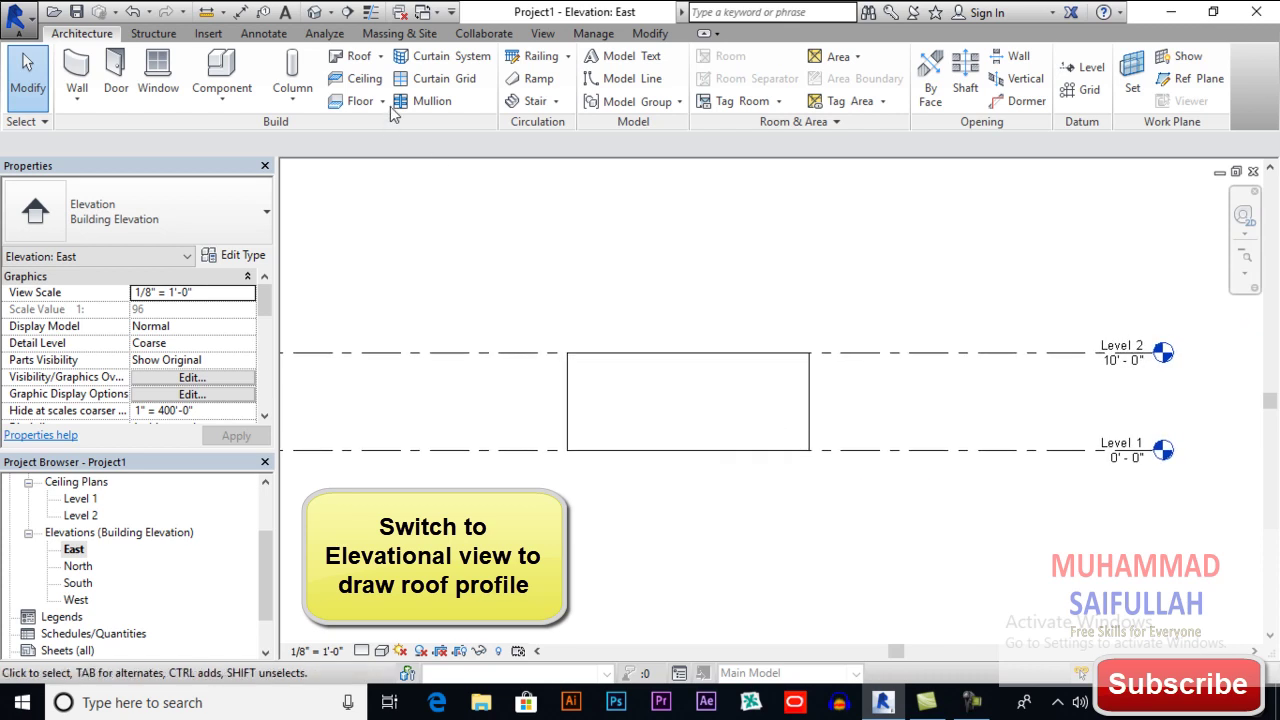
Start a roof by extrusion on the wall's face, referenced to Level 2 with zero offset
left_click(380, 56)
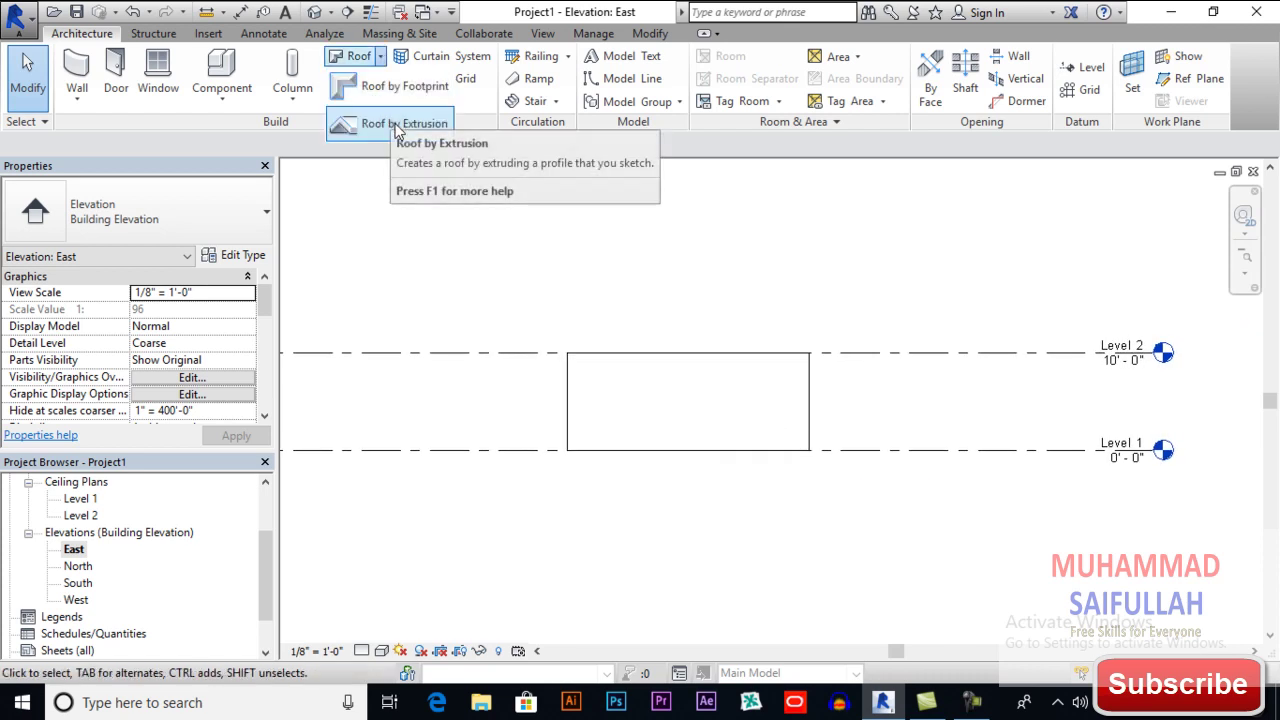
left_click(397, 126)
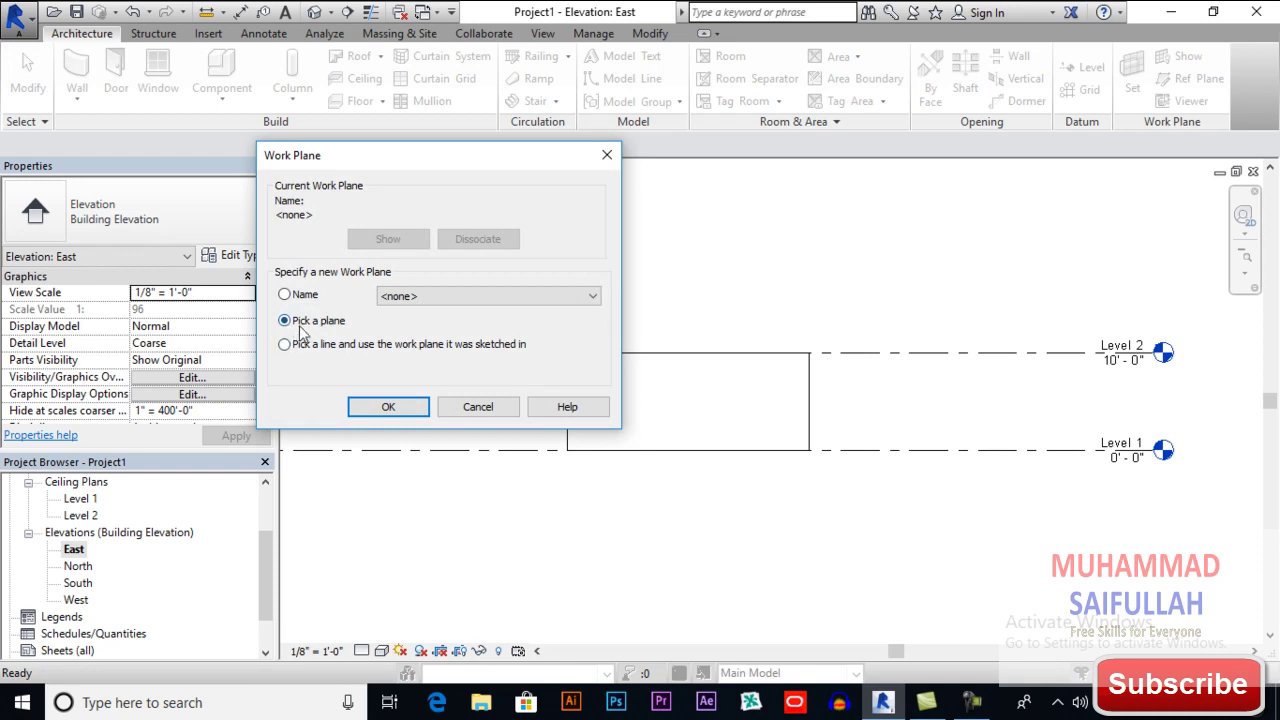
left_click(388, 408)
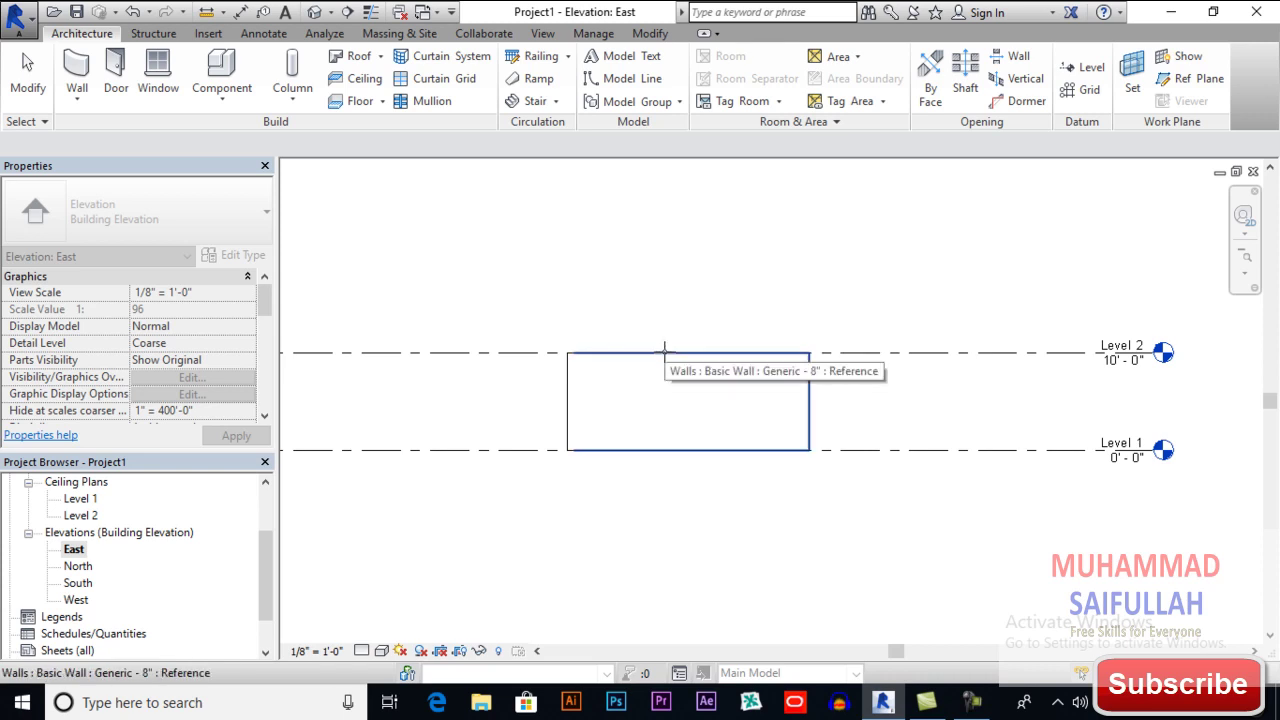
left_click(664, 351)
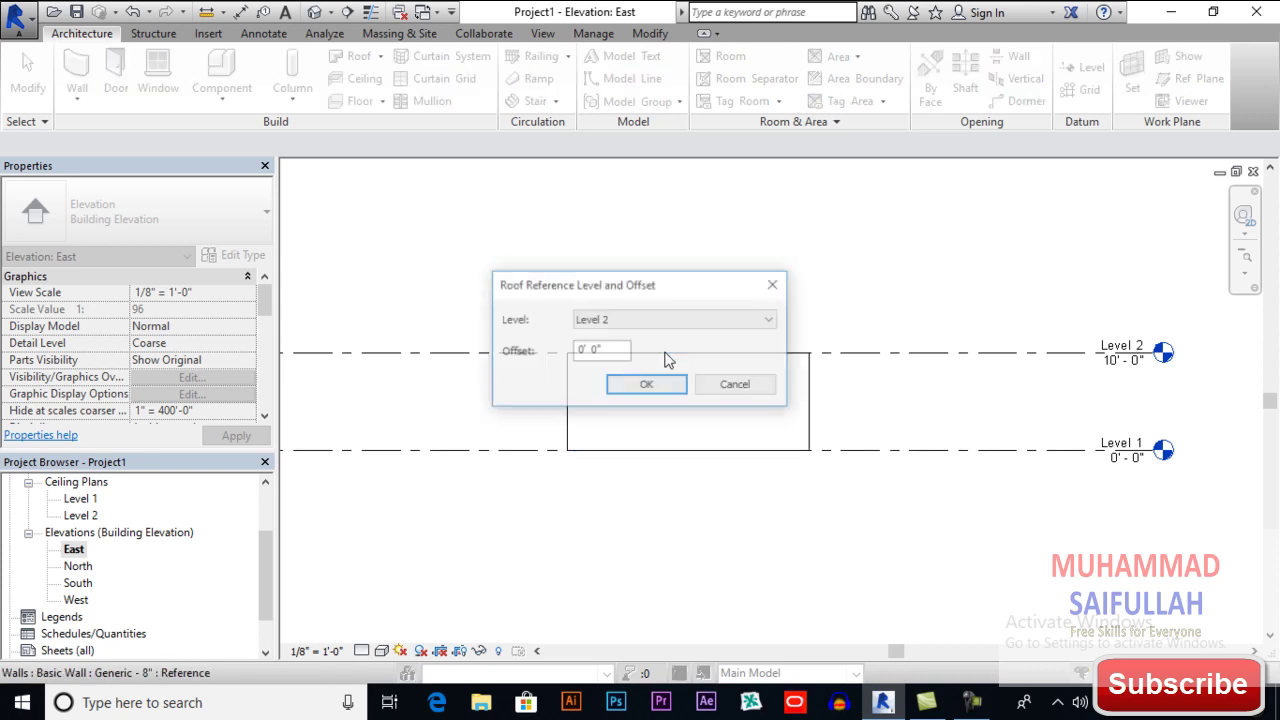
left_click(612, 350)
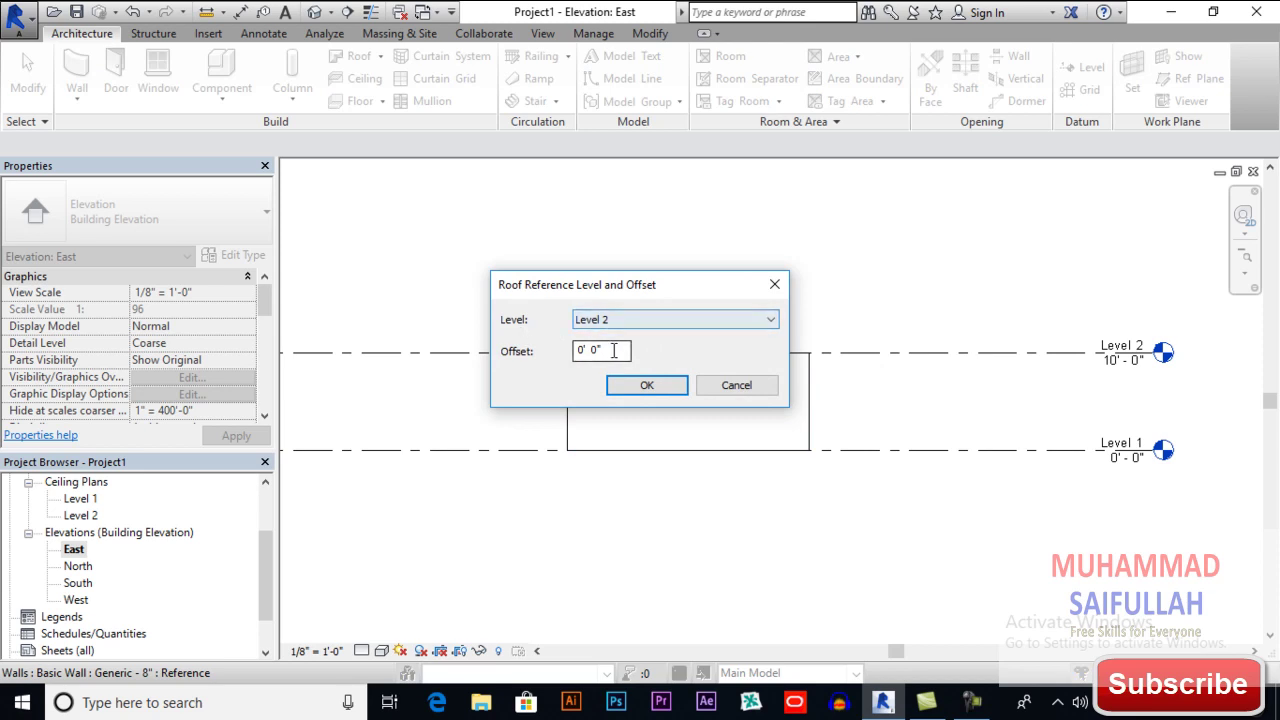
left_click_drag(614, 350, 563, 348)
left_click(610, 349)
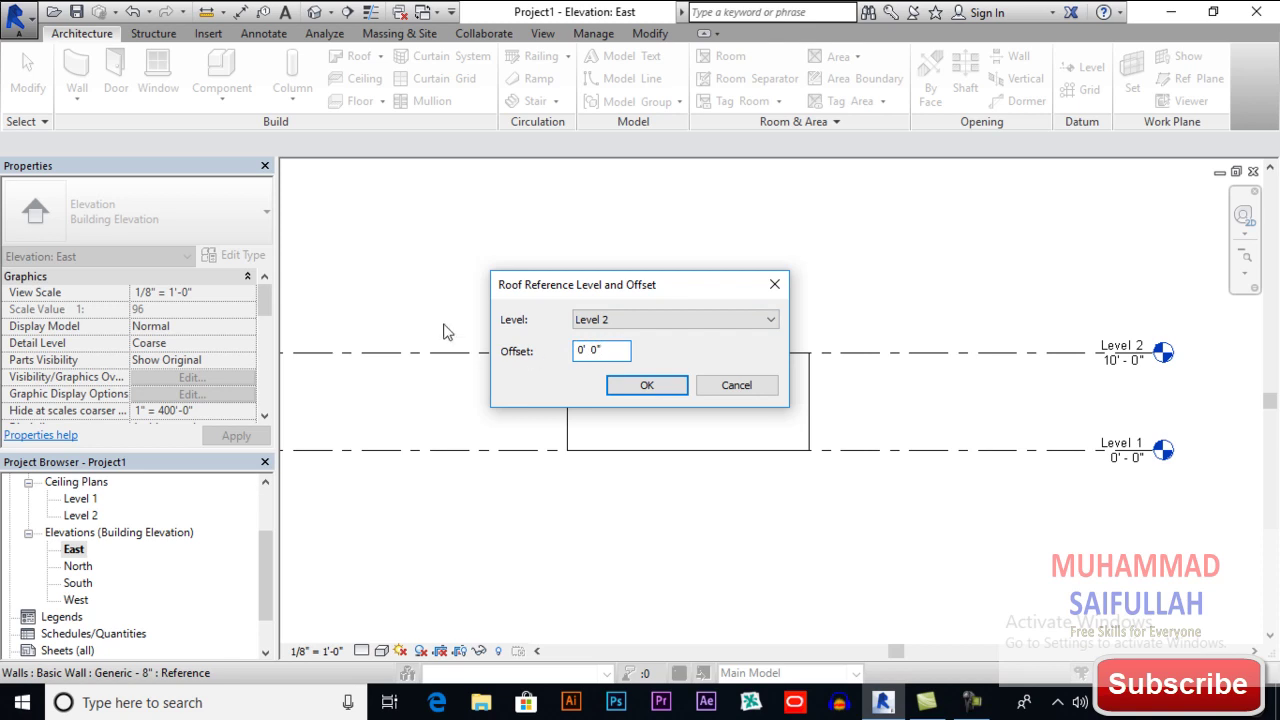
key("shift+Tab")
left_click(638, 386)
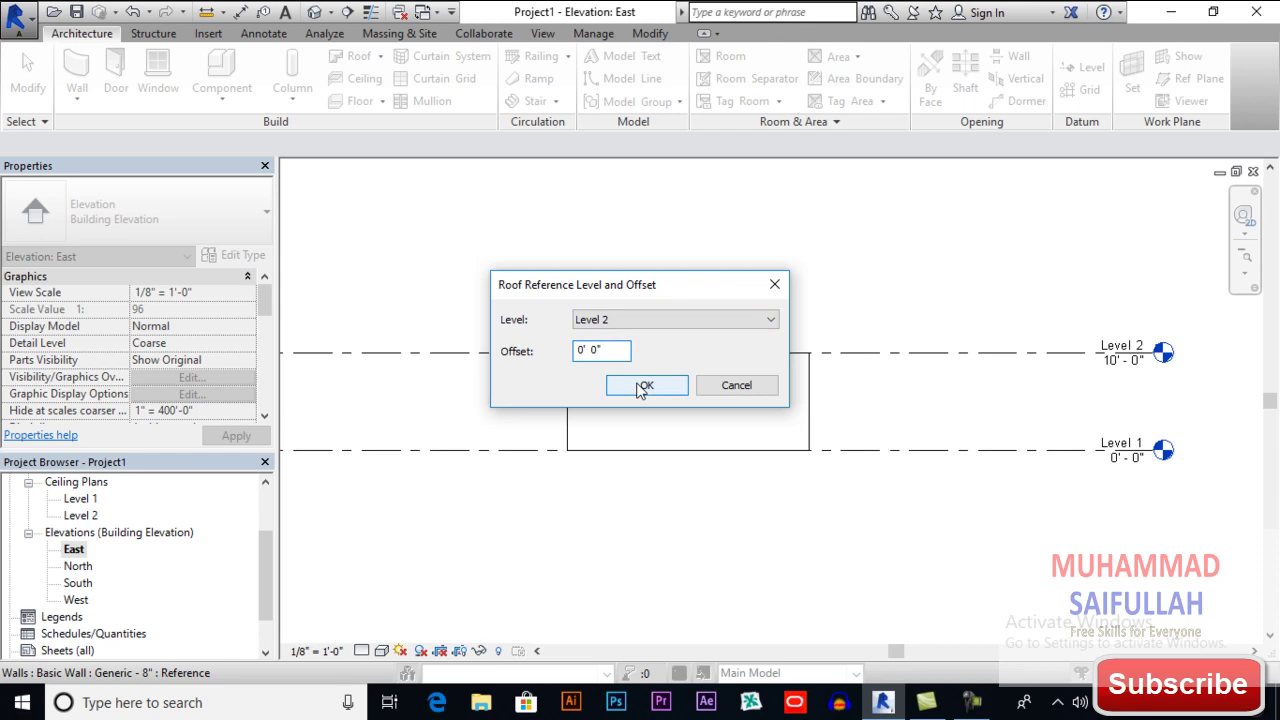
left_click(640, 387)
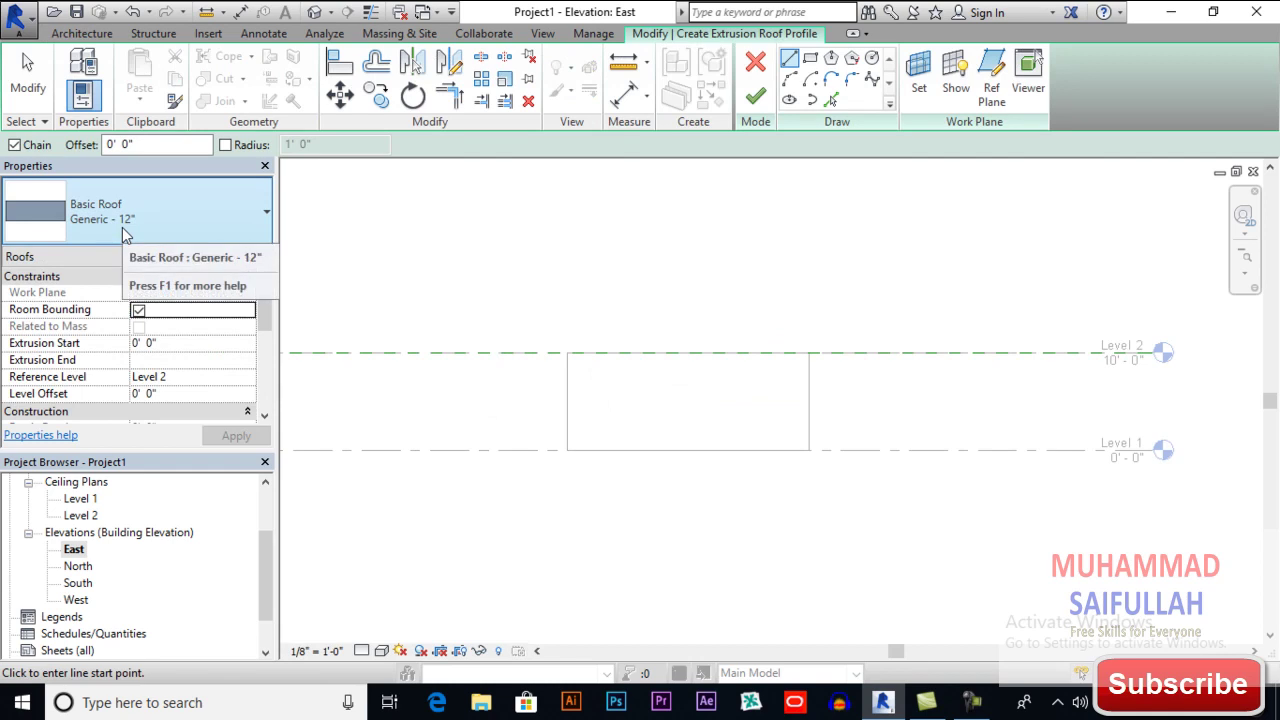
Switch the roof to Generic - 9" and duplicate it as a new type named Generic -6"
left_click(122, 227)
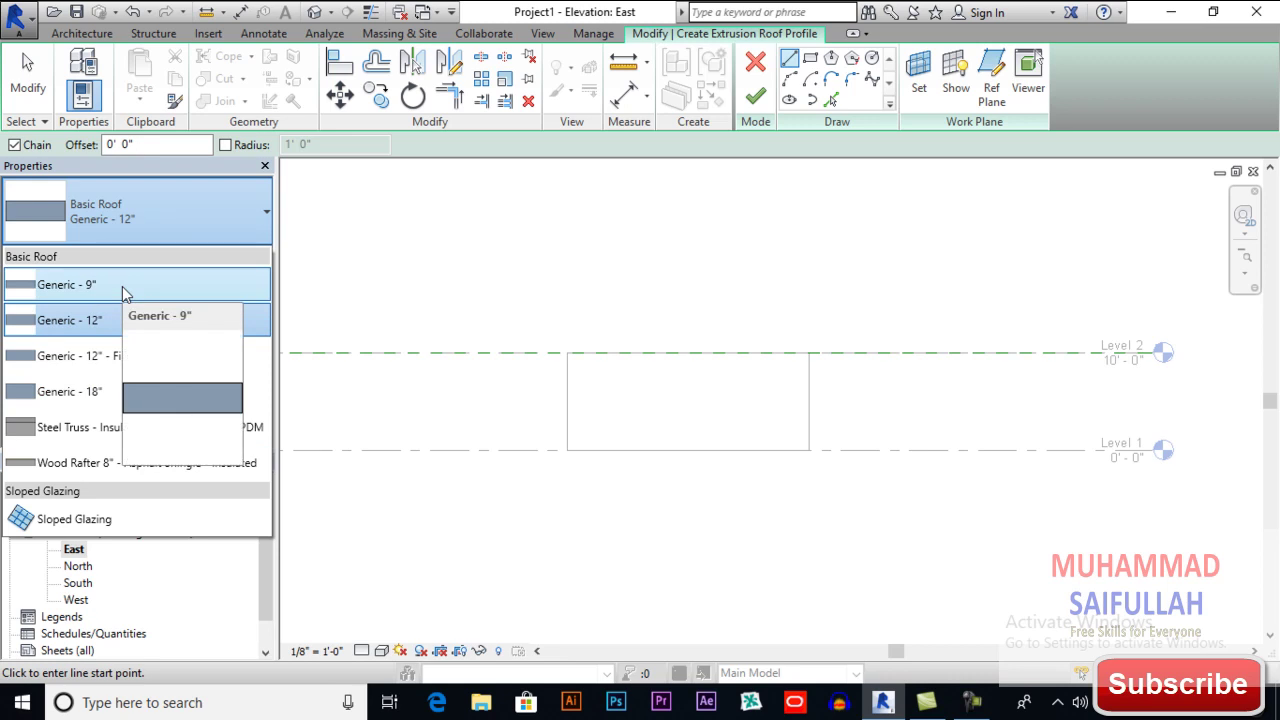
left_click(125, 290)
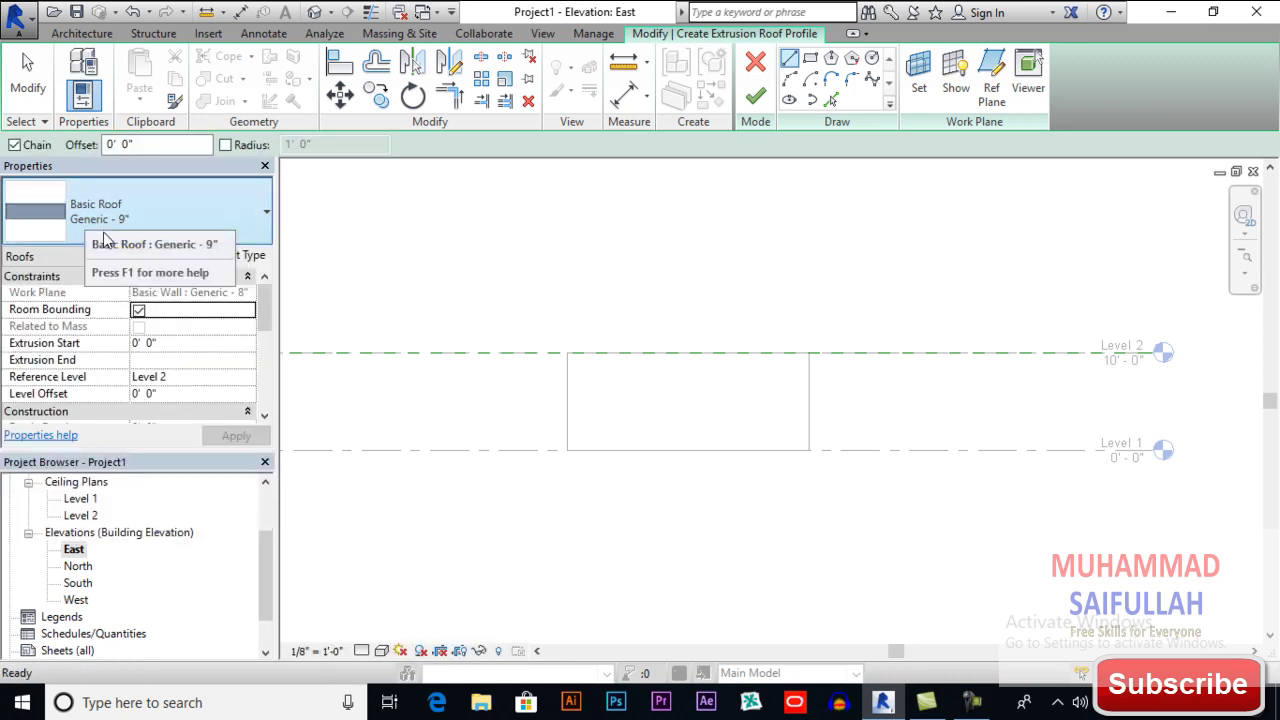
left_click(238, 258)
left_click(726, 142)
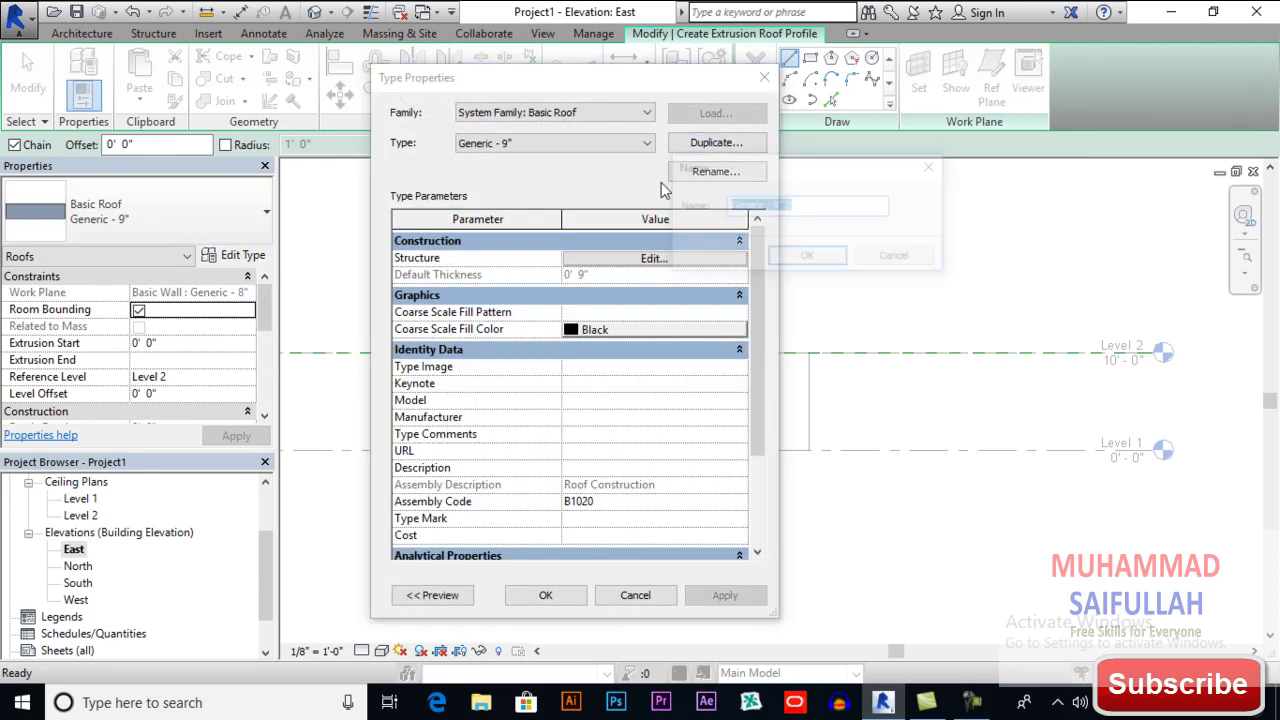
left_click_drag(815, 205, 770, 206)
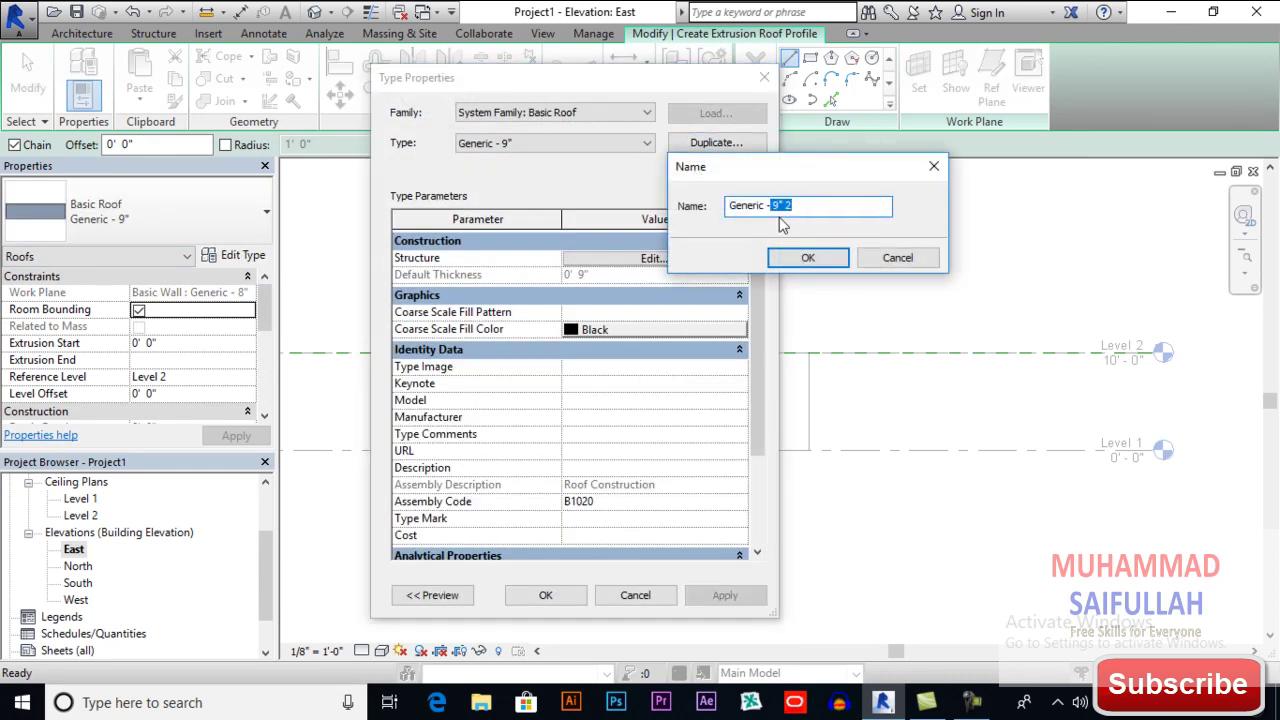
type("6\"")
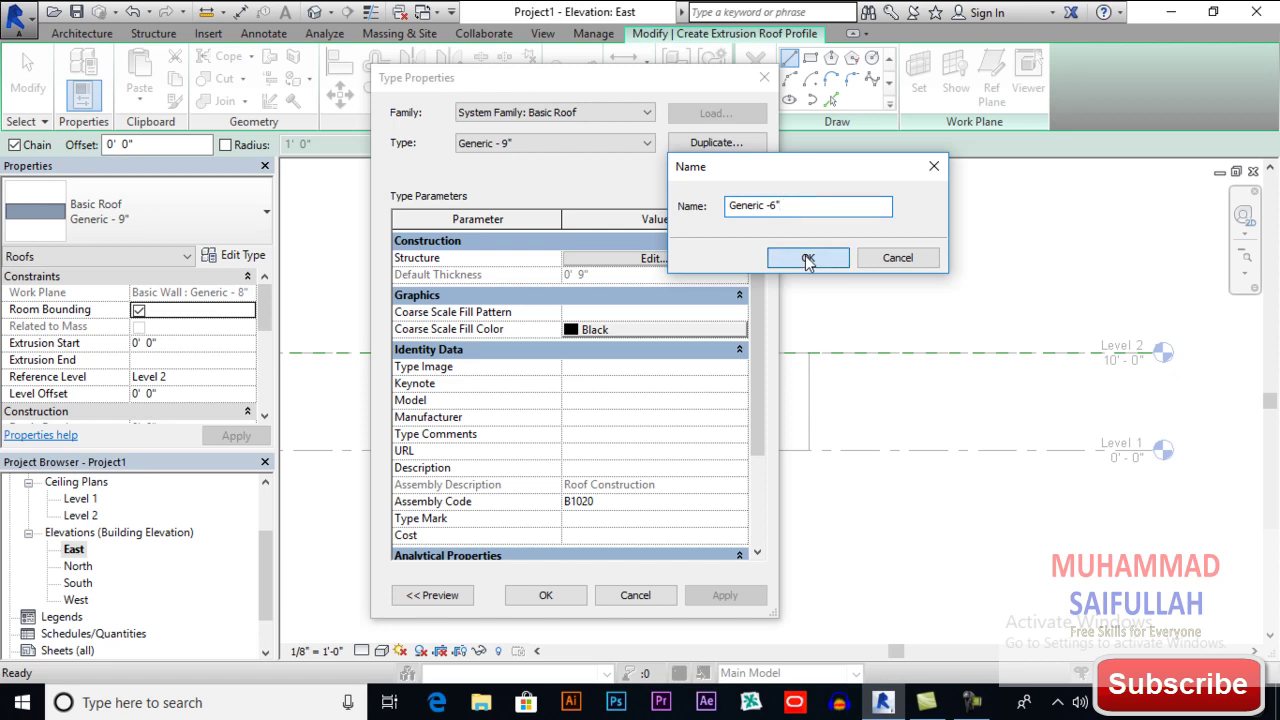
left_click(808, 259)
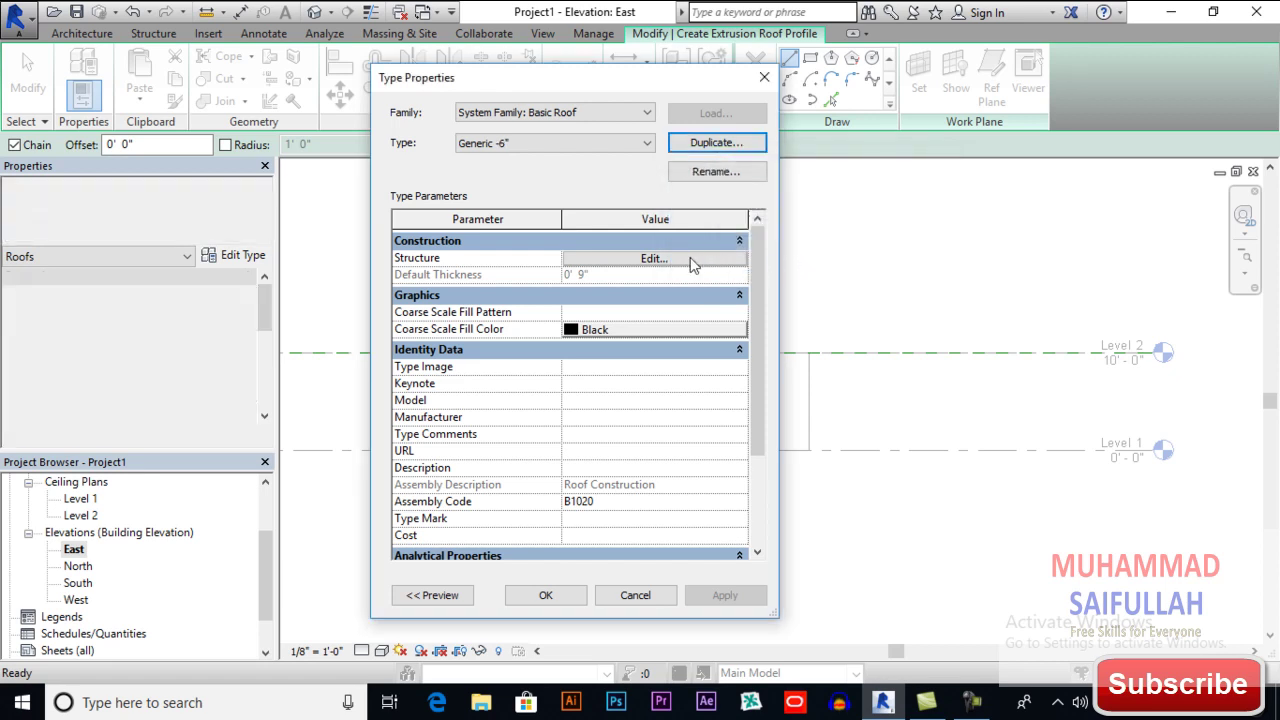
Set the new type's structure layer thickness to 6" and apply it
left_click(609, 258)
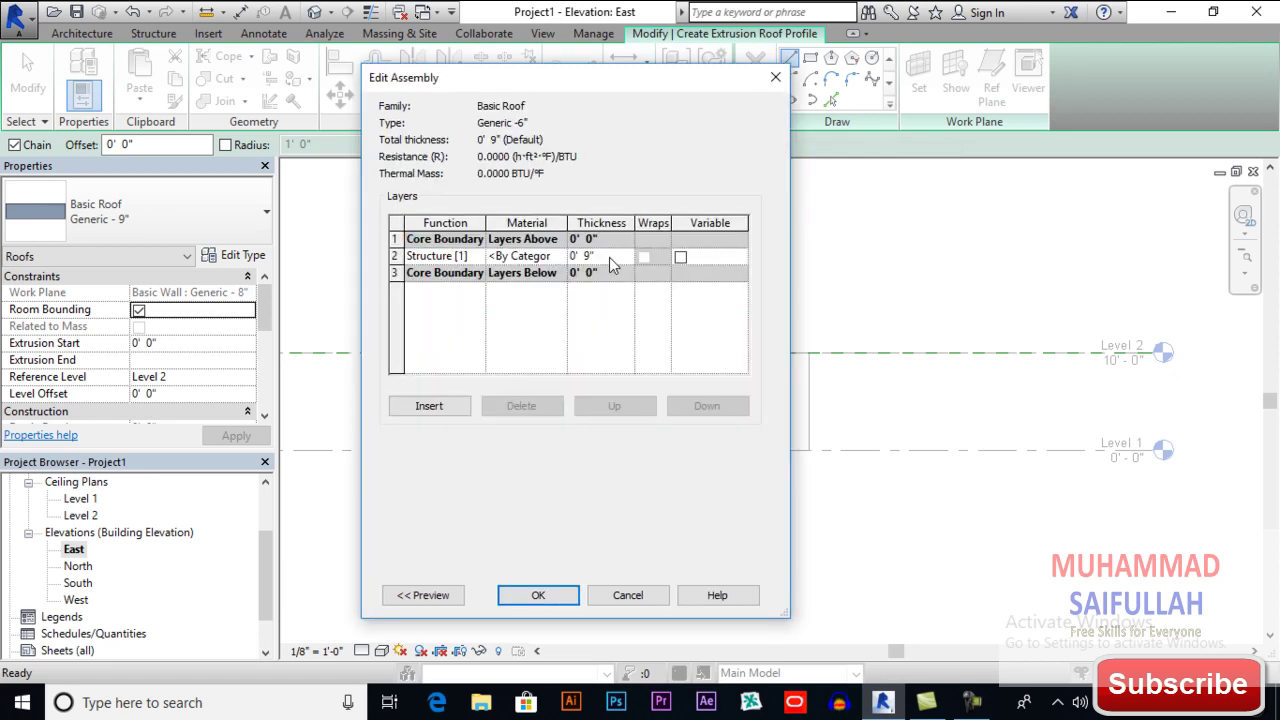
left_click(605, 256)
type("6")
left_click(538, 595)
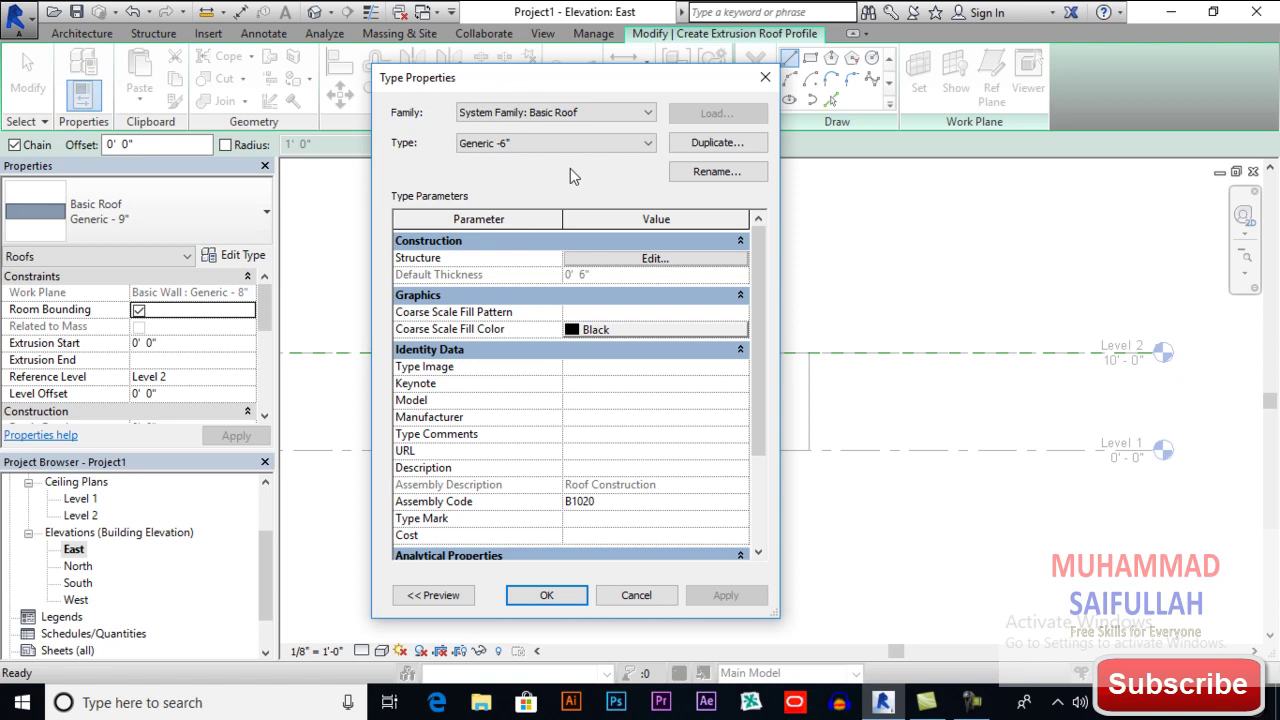
left_click(543, 597)
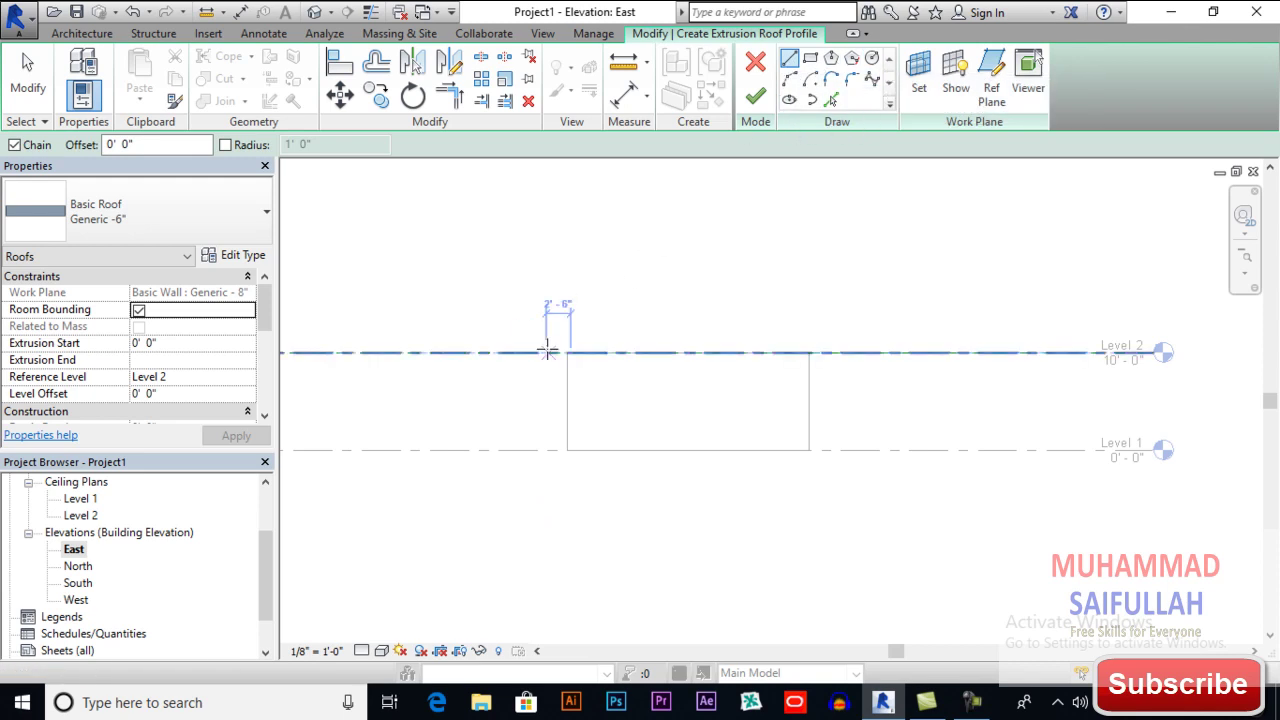
Draw the sloped profile line rising from Level 2
scroll(568, 354, "up", 1)
scroll(568, 354, "up", 1)
left_click(445, 349)
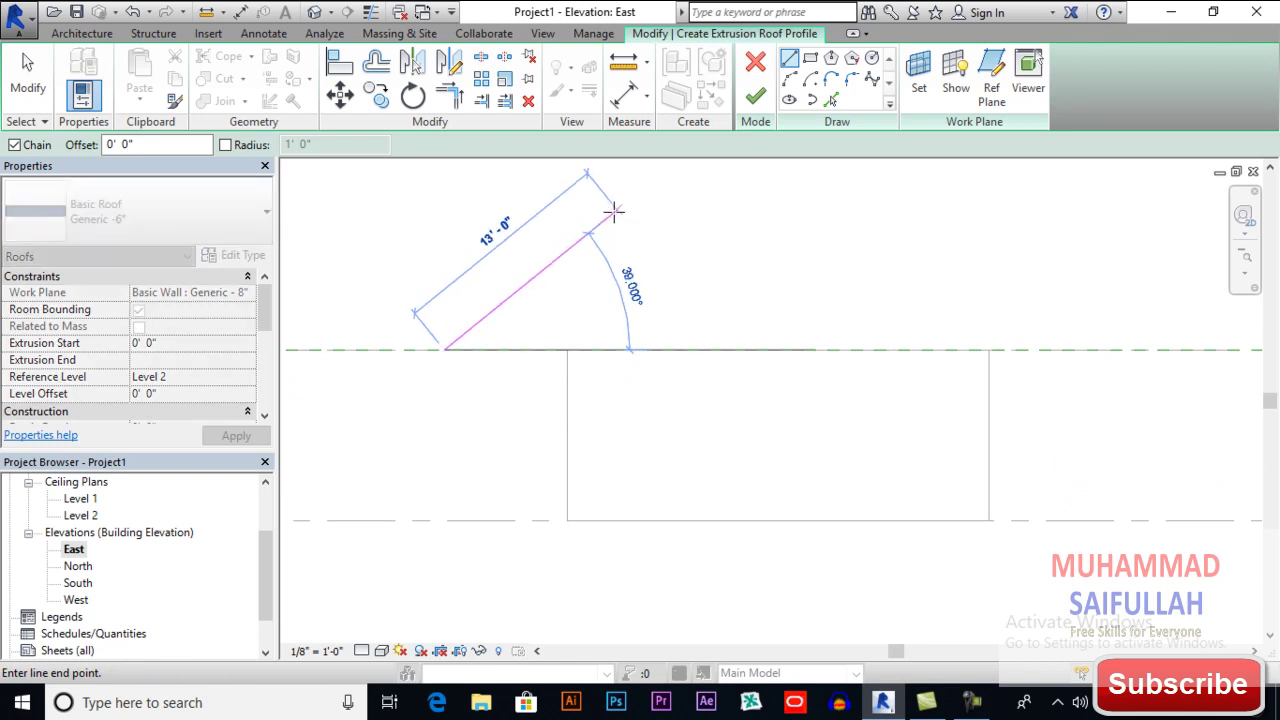
left_click(616, 209)
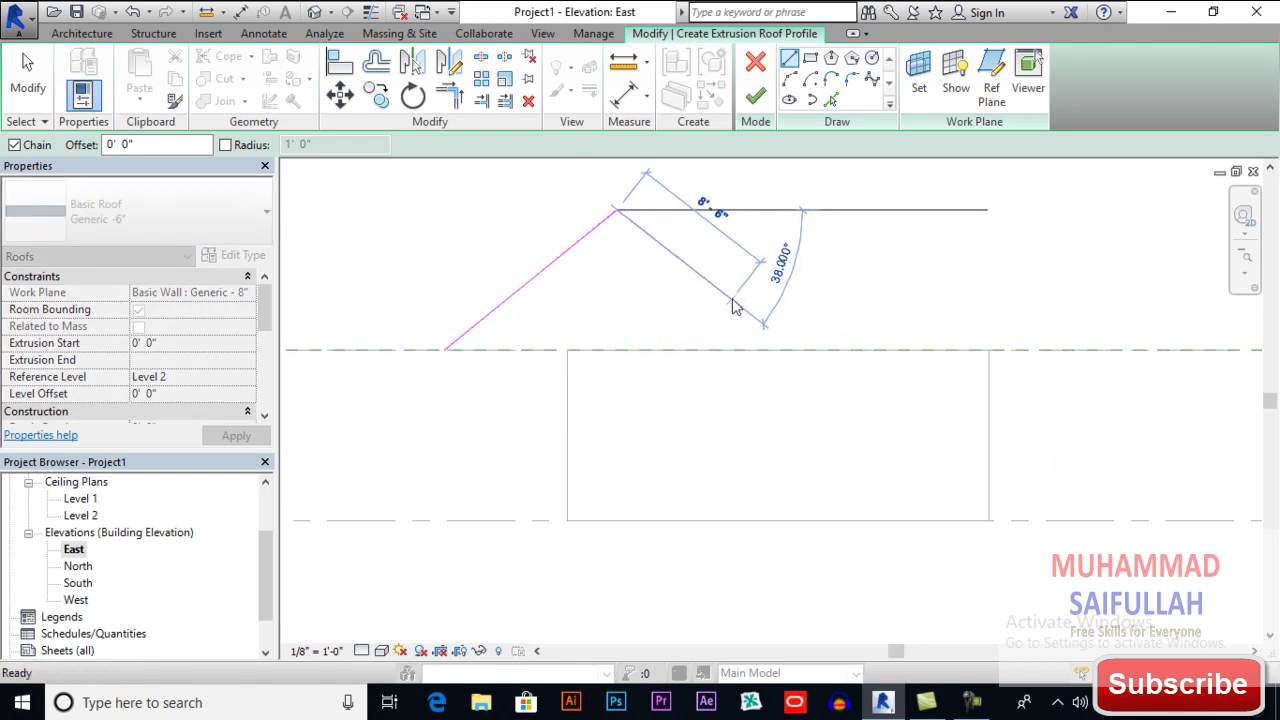
key("Escape")
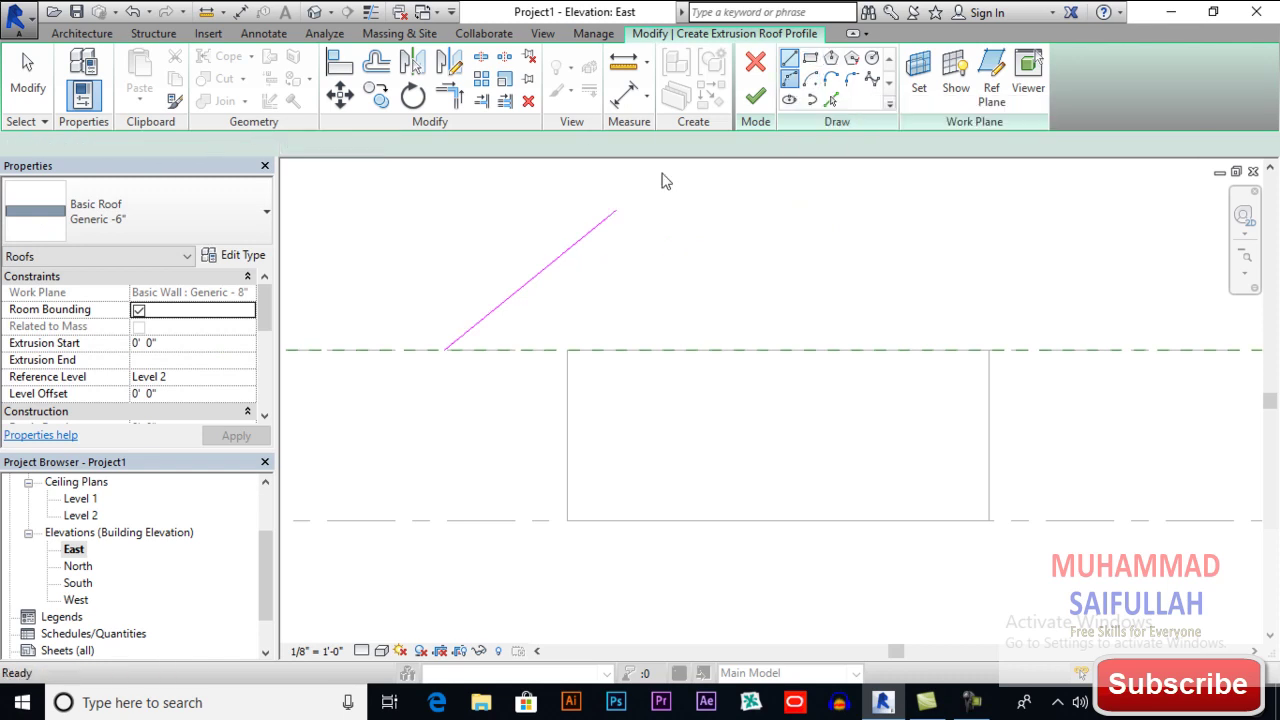
Add a rounded crest arc and a tangent curve descending from it
left_click(617, 211)
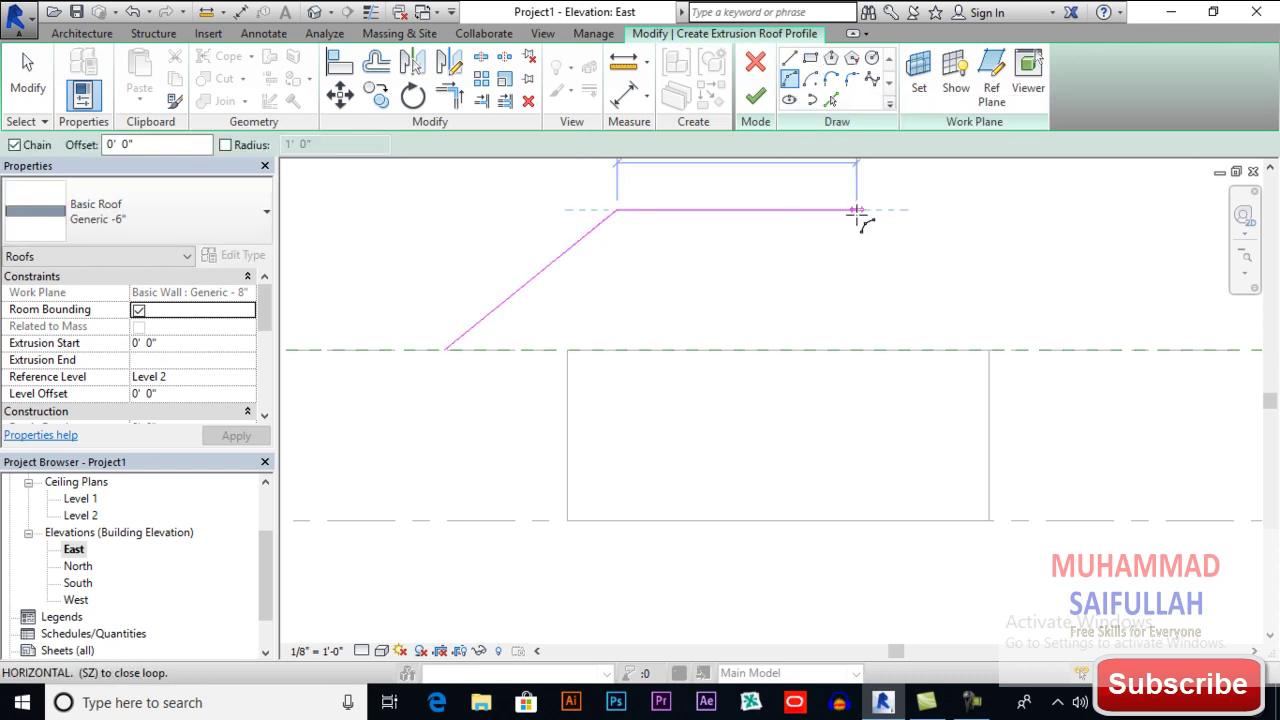
left_click(857, 211)
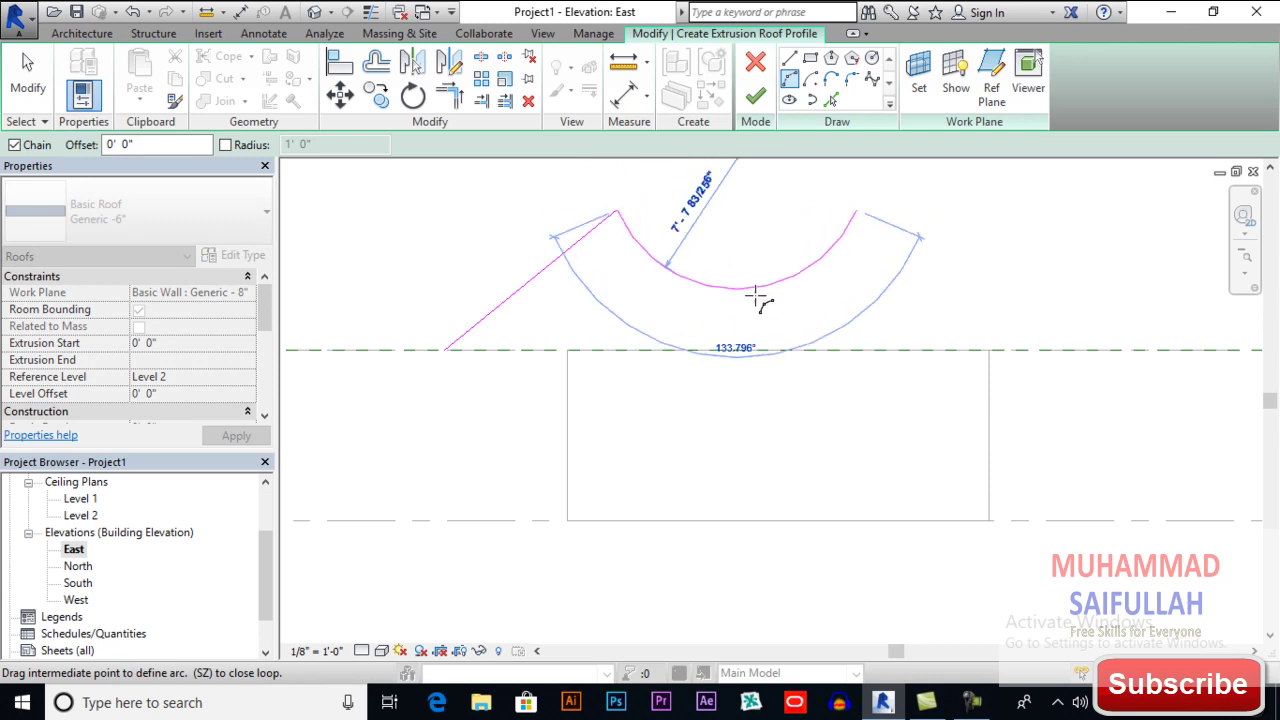
scroll(757, 295, "down", 2)
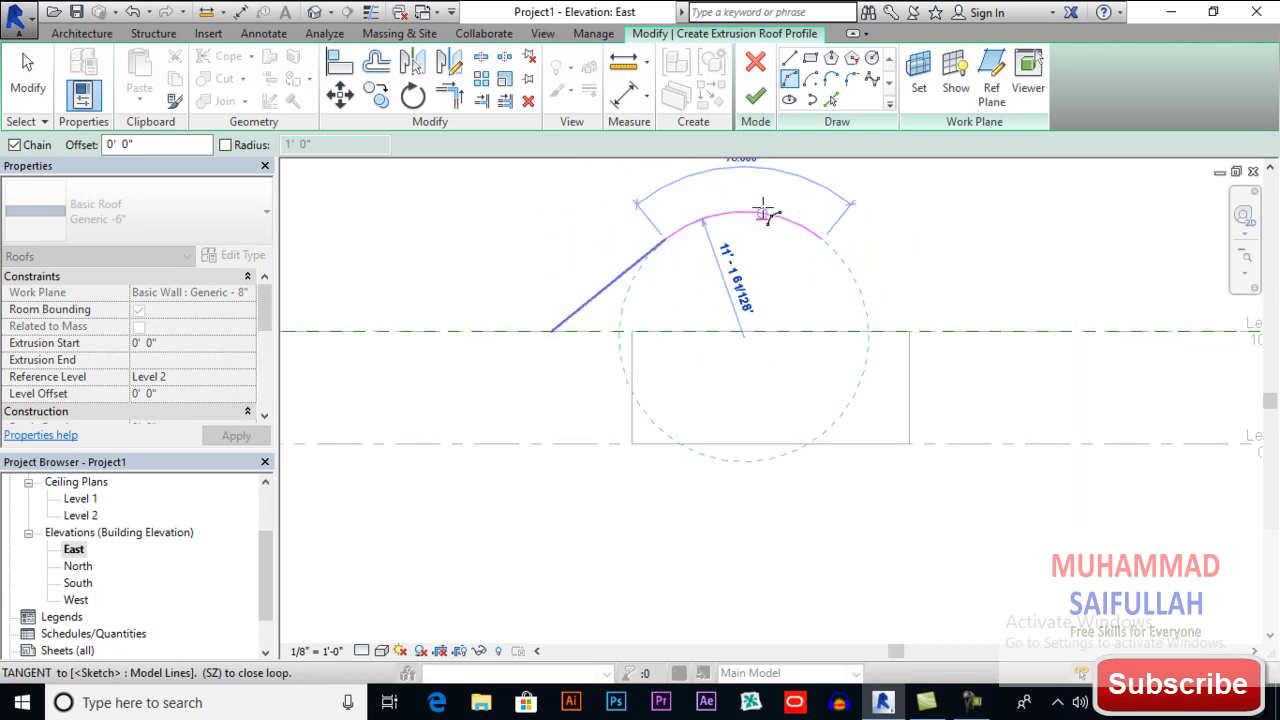
left_click(763, 210)
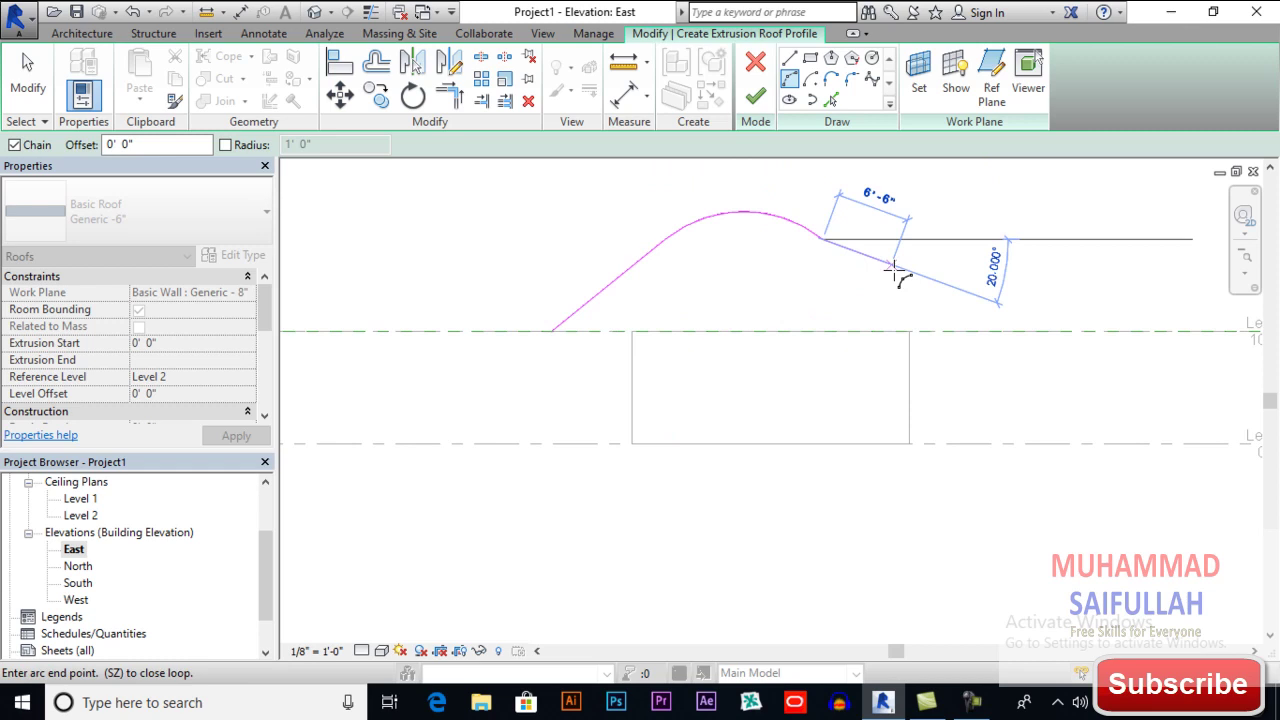
left_click(920, 275)
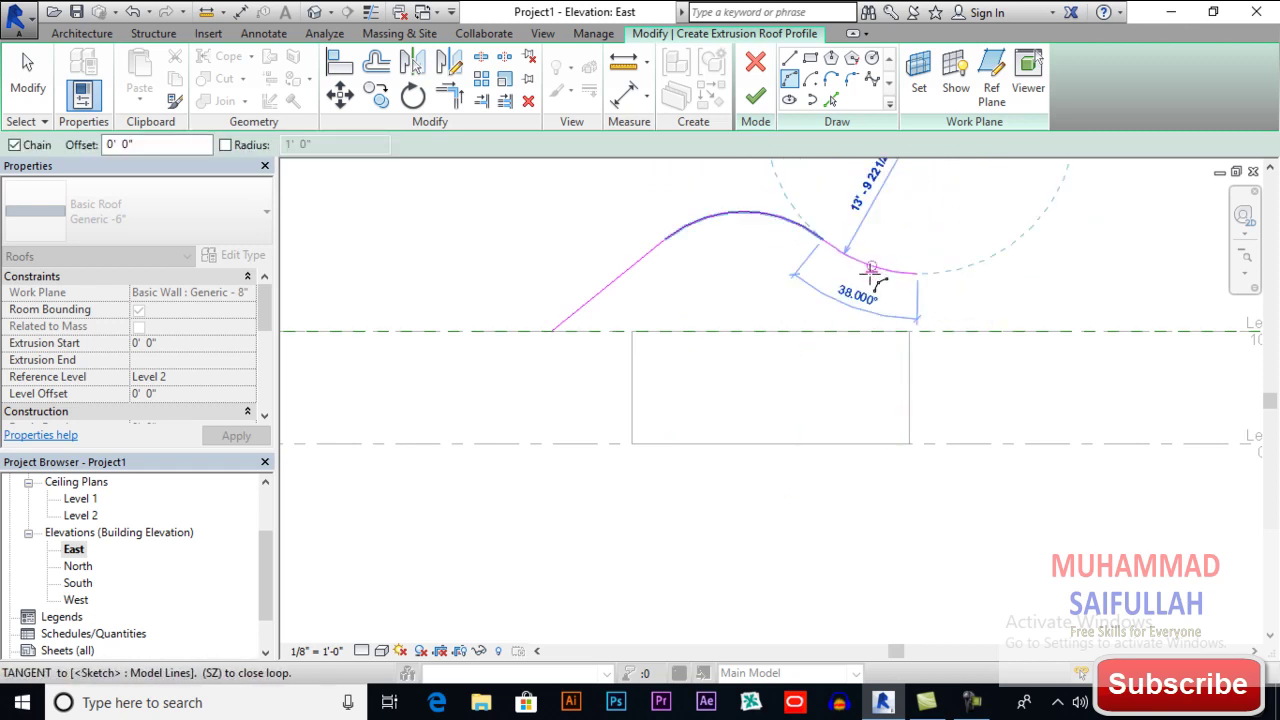
left_click(872, 268)
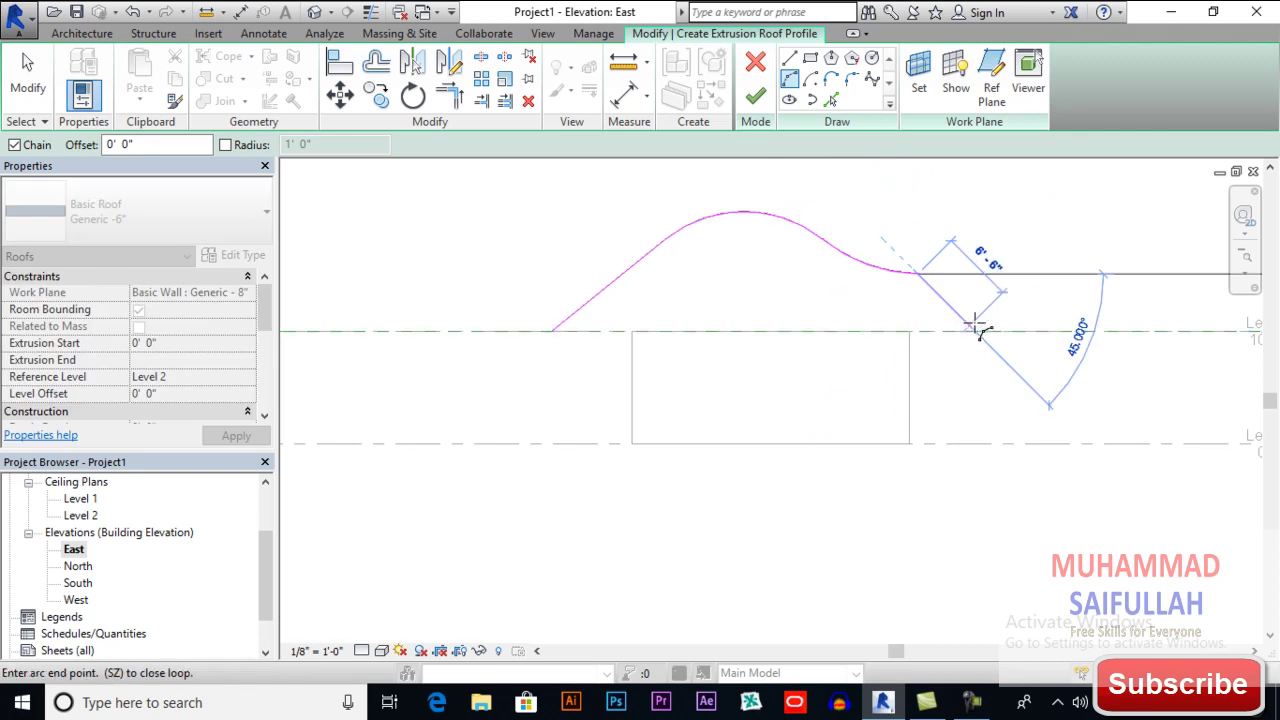
key("Escape")
key("Escape")
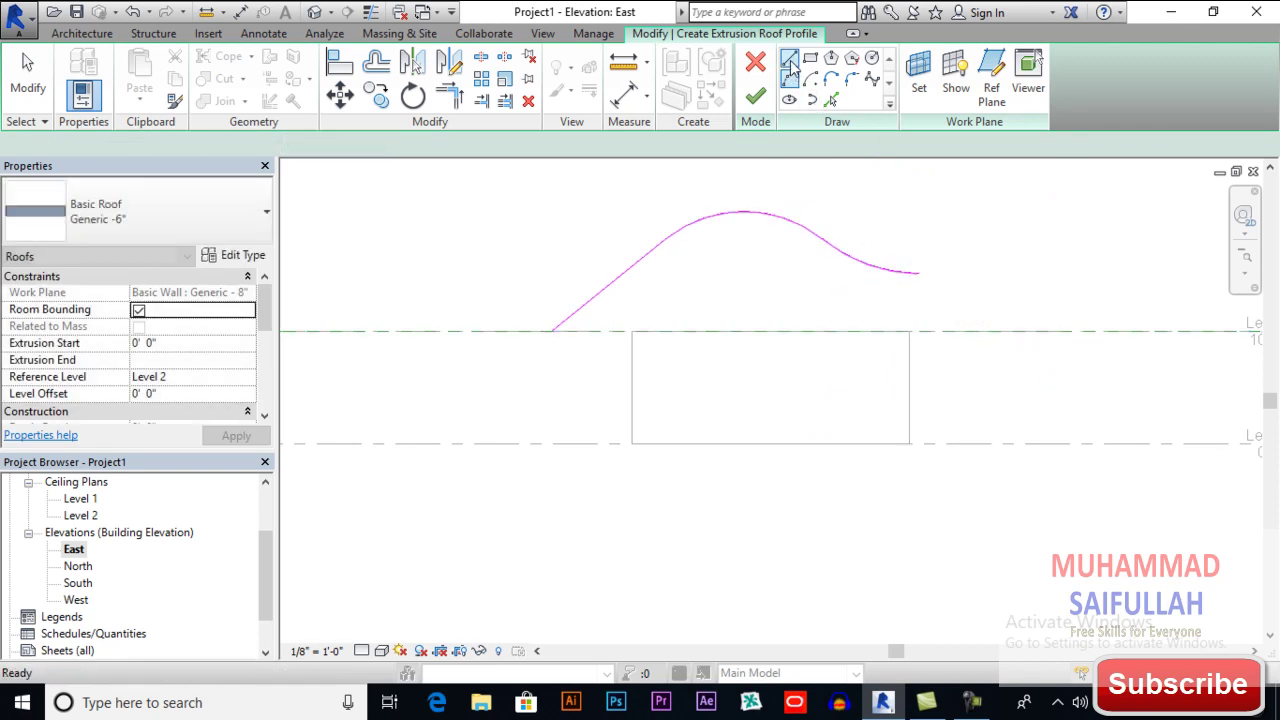
Draw the final line down to Level 2 and finish the curved extrusion roof
left_click(918, 274)
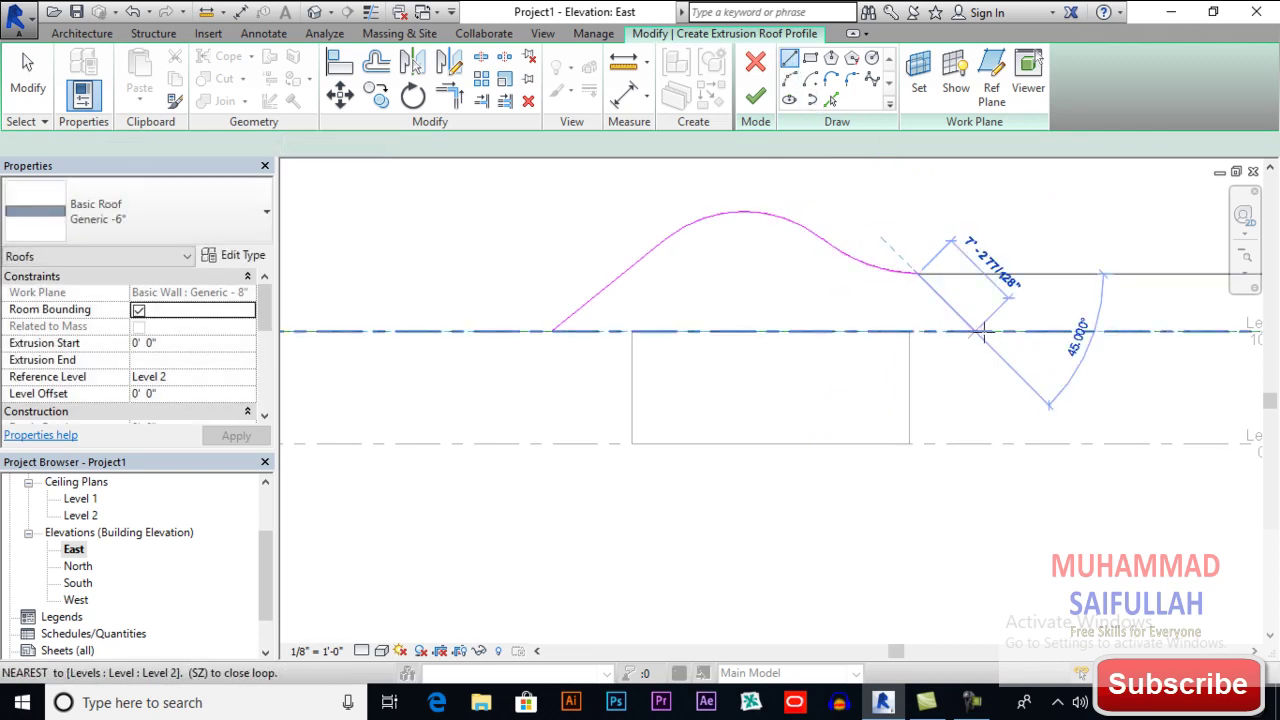
left_click(1003, 331)
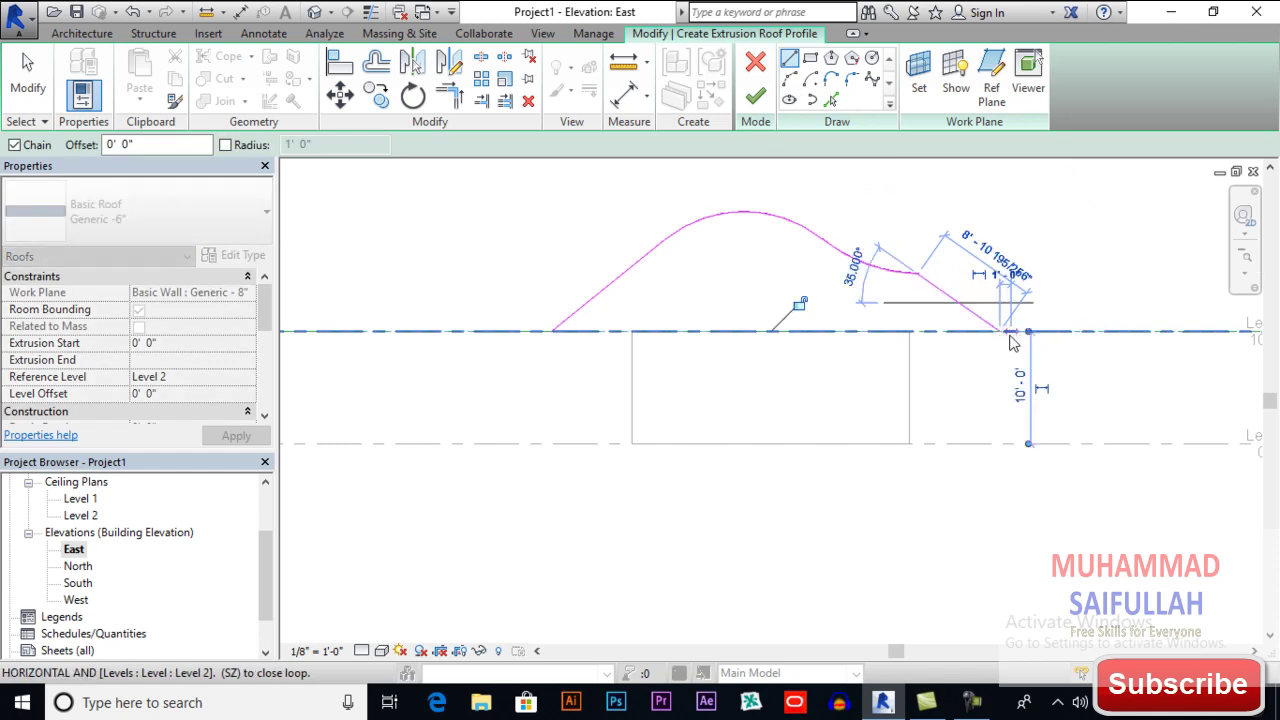
key("Escape")
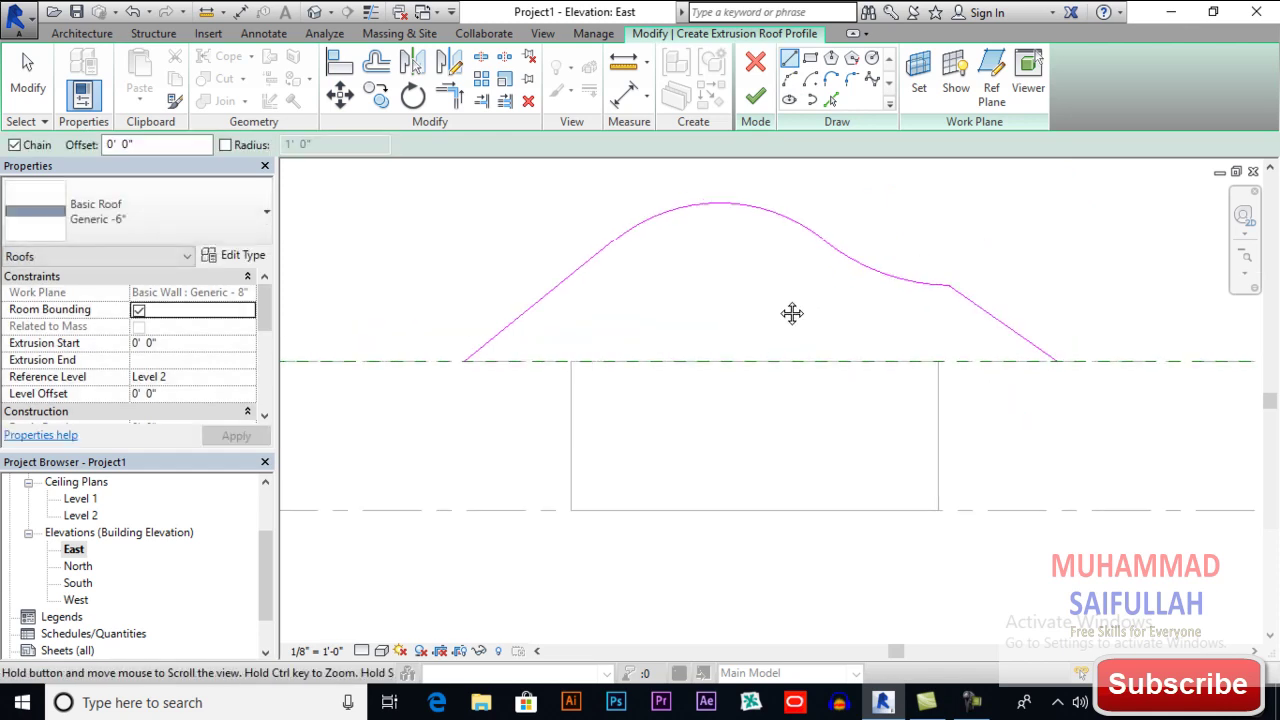
scroll(790, 314, "up", 2)
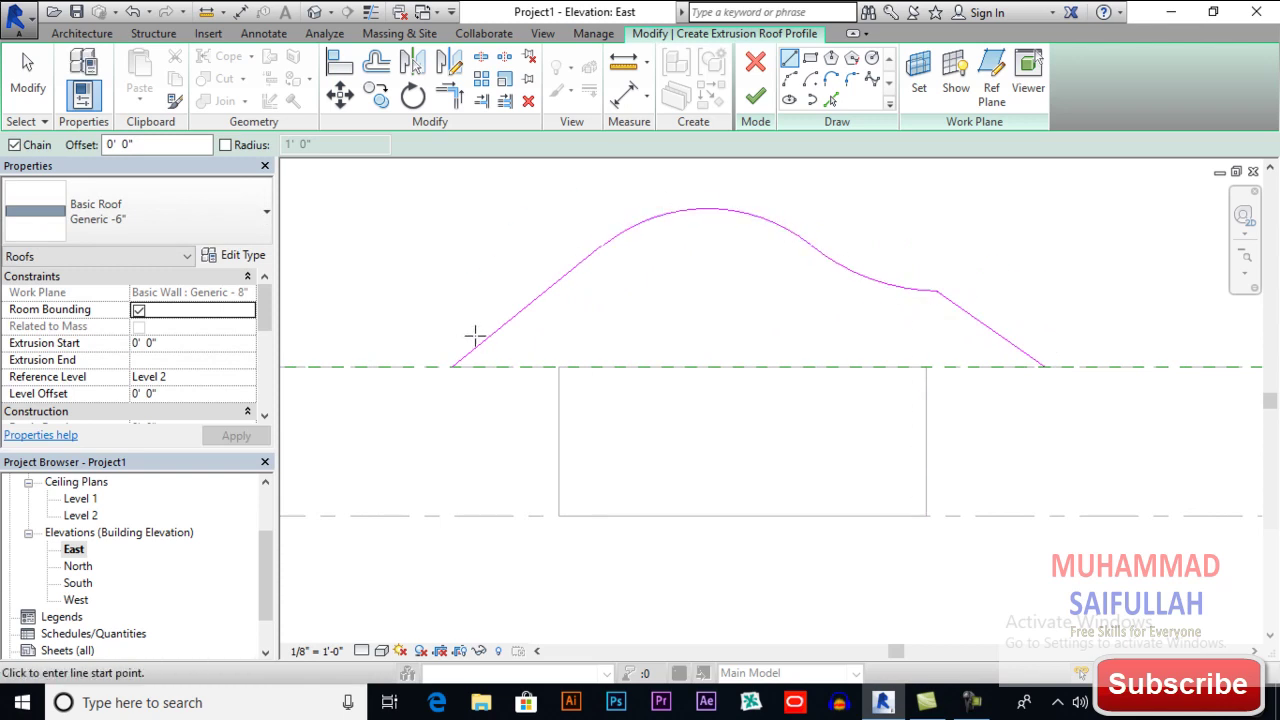
scroll(625, 255, "up", 1)
scroll(617, 251, "up", 1)
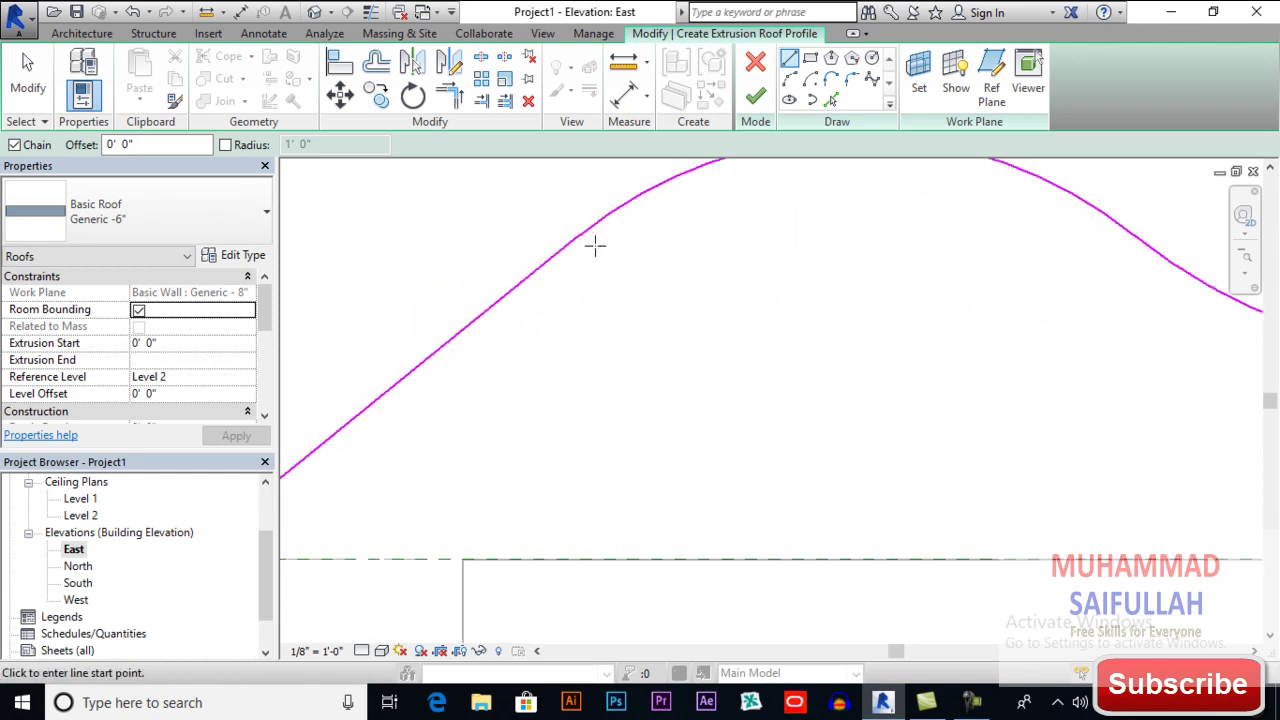
scroll(554, 242, "up", 1)
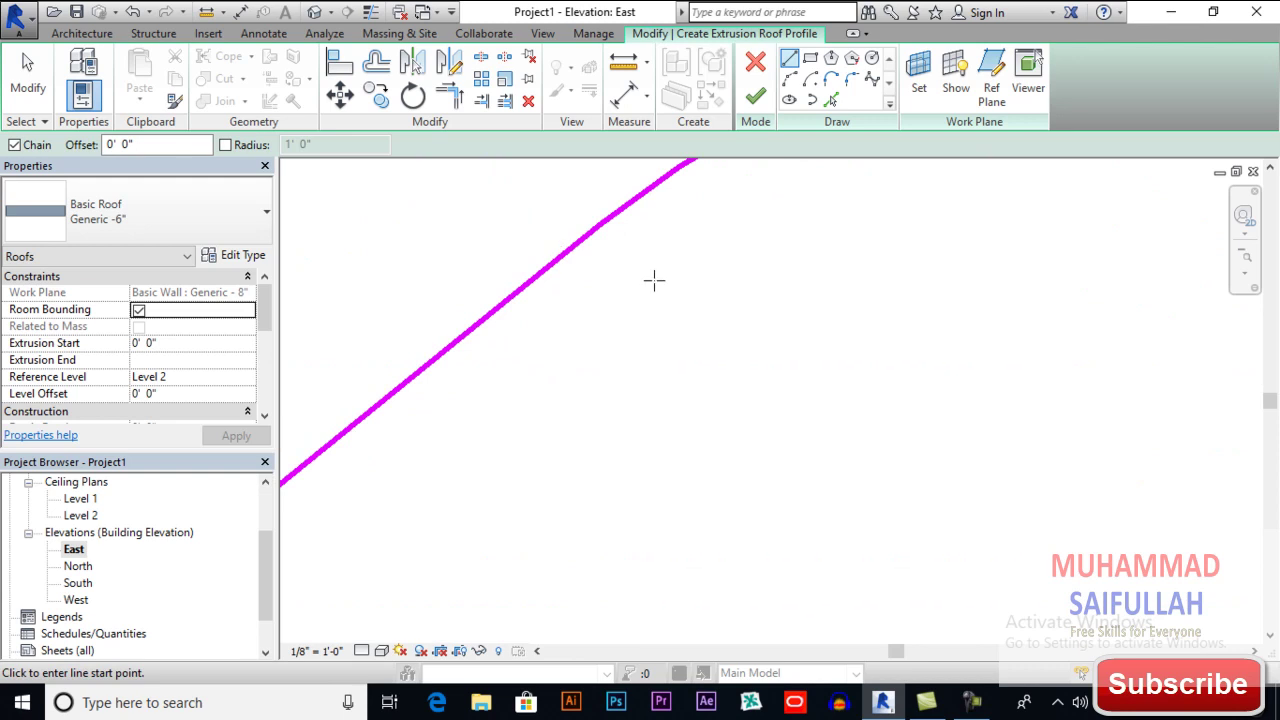
scroll(654, 280, "down", 3)
scroll(623, 269, "down", 1)
scroll(623, 283, "down", 1)
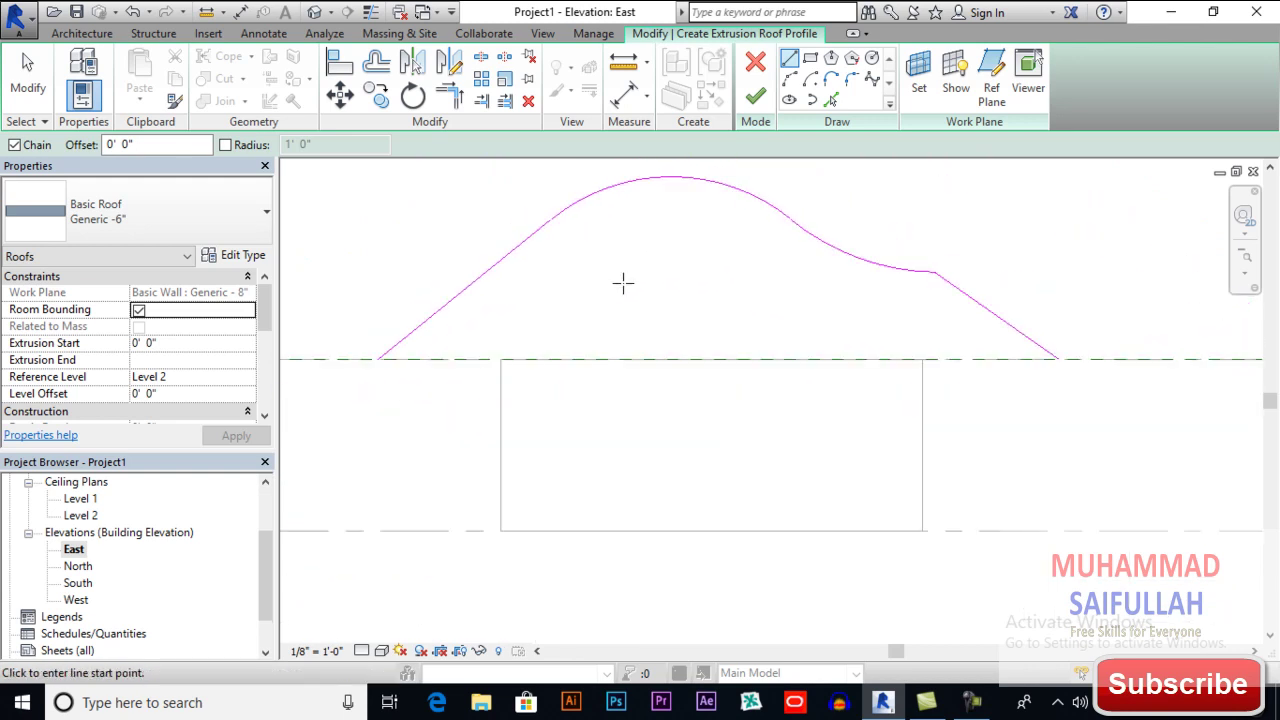
scroll(632, 290, "down", 1)
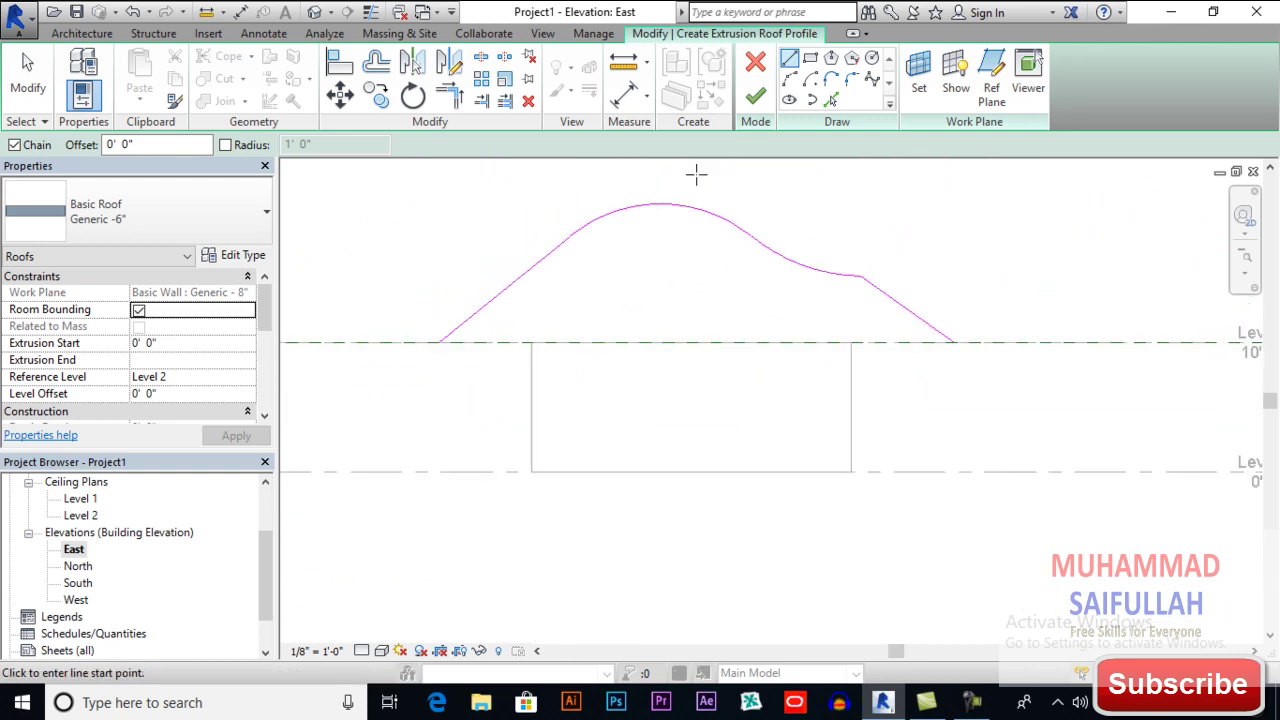
left_click(757, 97)
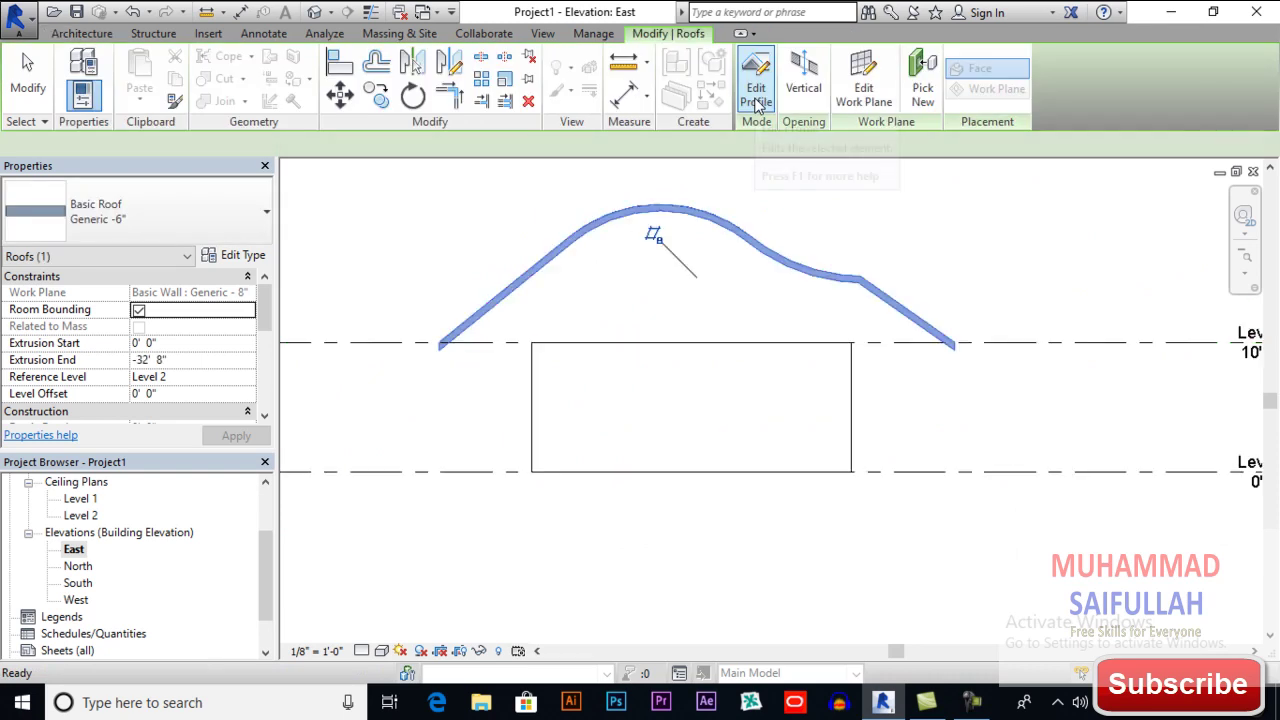
left_click(808, 243)
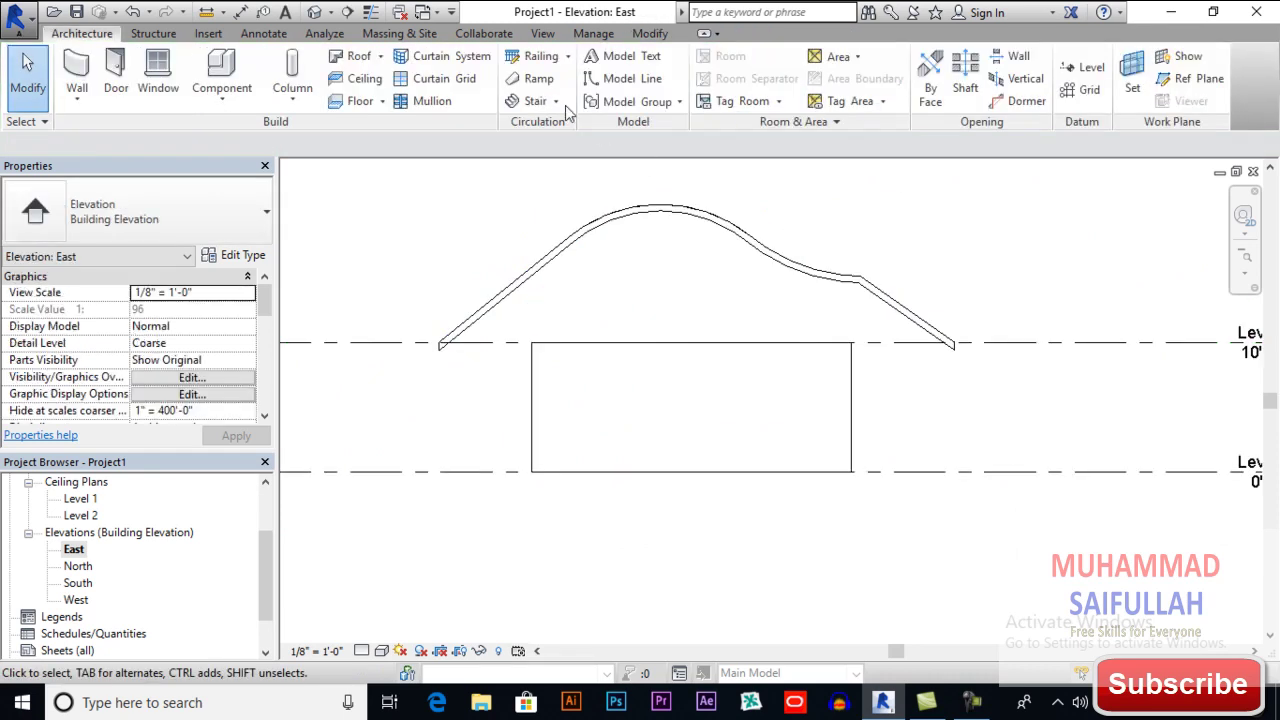
In the 3D view, attach the tops of all four walls to the curved roof
left_click(314, 14)
scroll(626, 265, "down", 1)
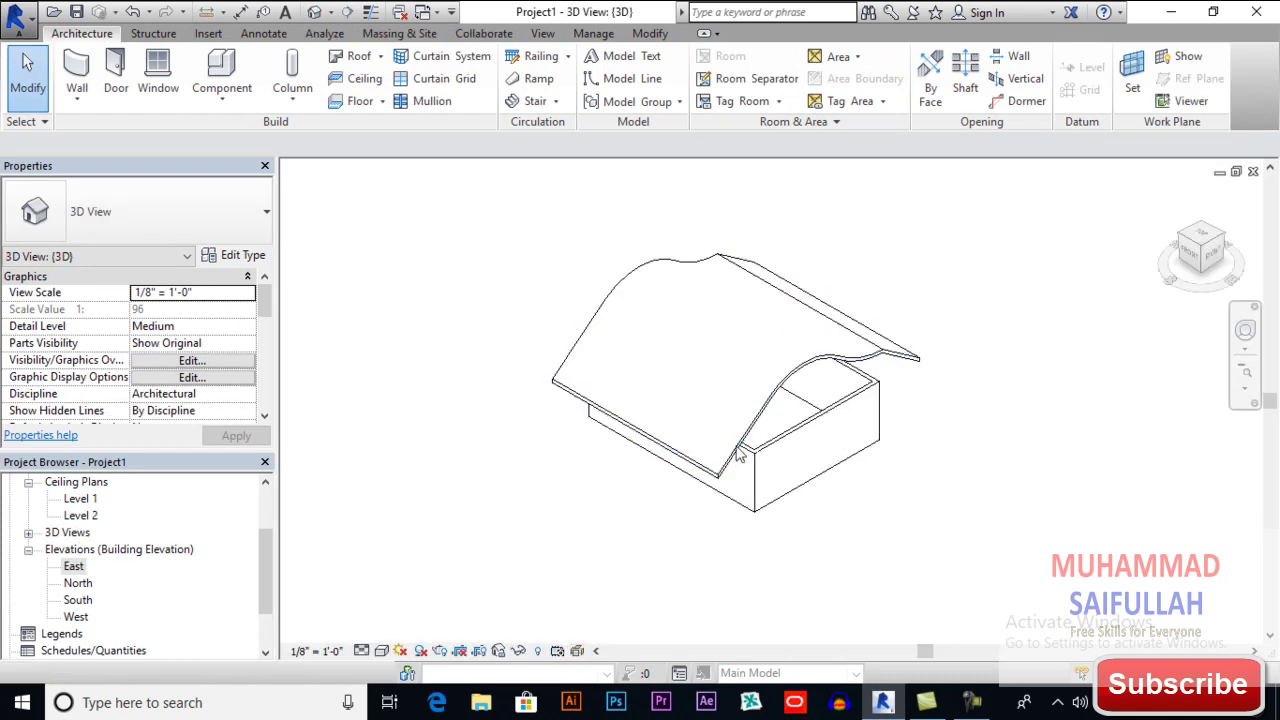
mouse_move(768, 521)
middle_mouse_down("shift")
mouse_move(677, 334)
mouse_move(626, 306)
mouse_move(737, 429)
mouse_move(795, 445)
mouse_move(770, 468)
middle_mouse_up("shift")
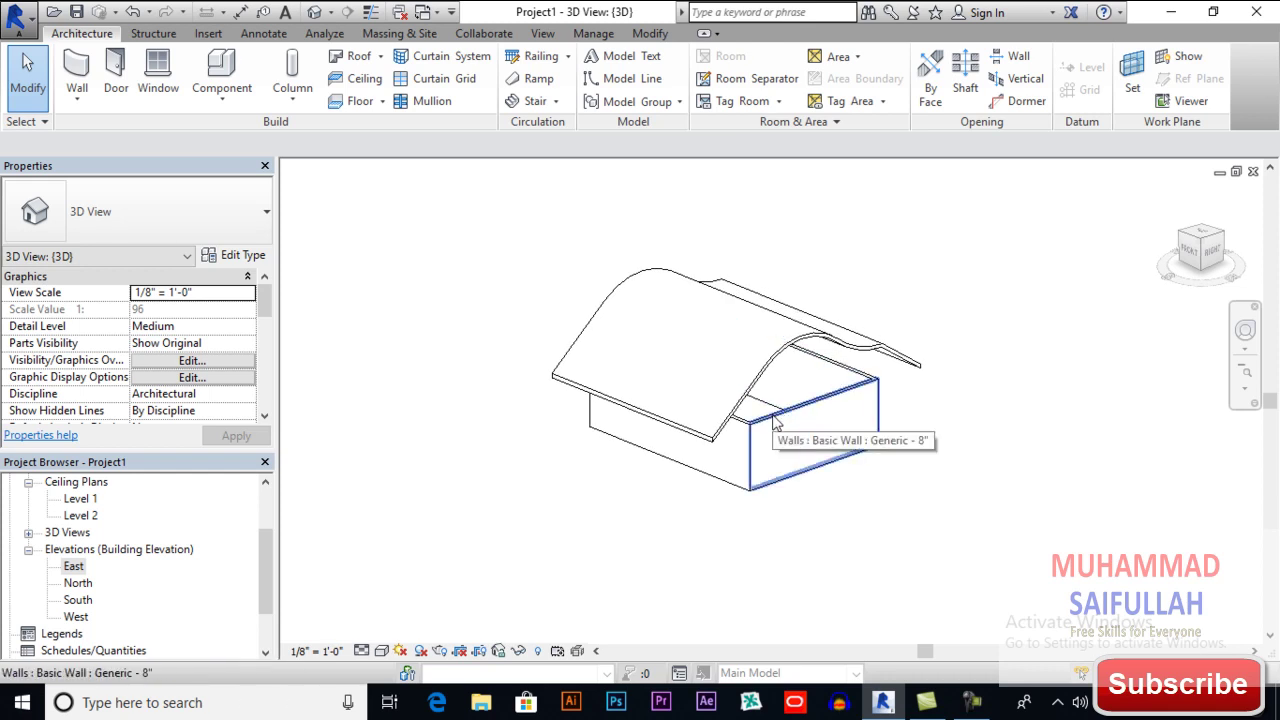
key("Tab")
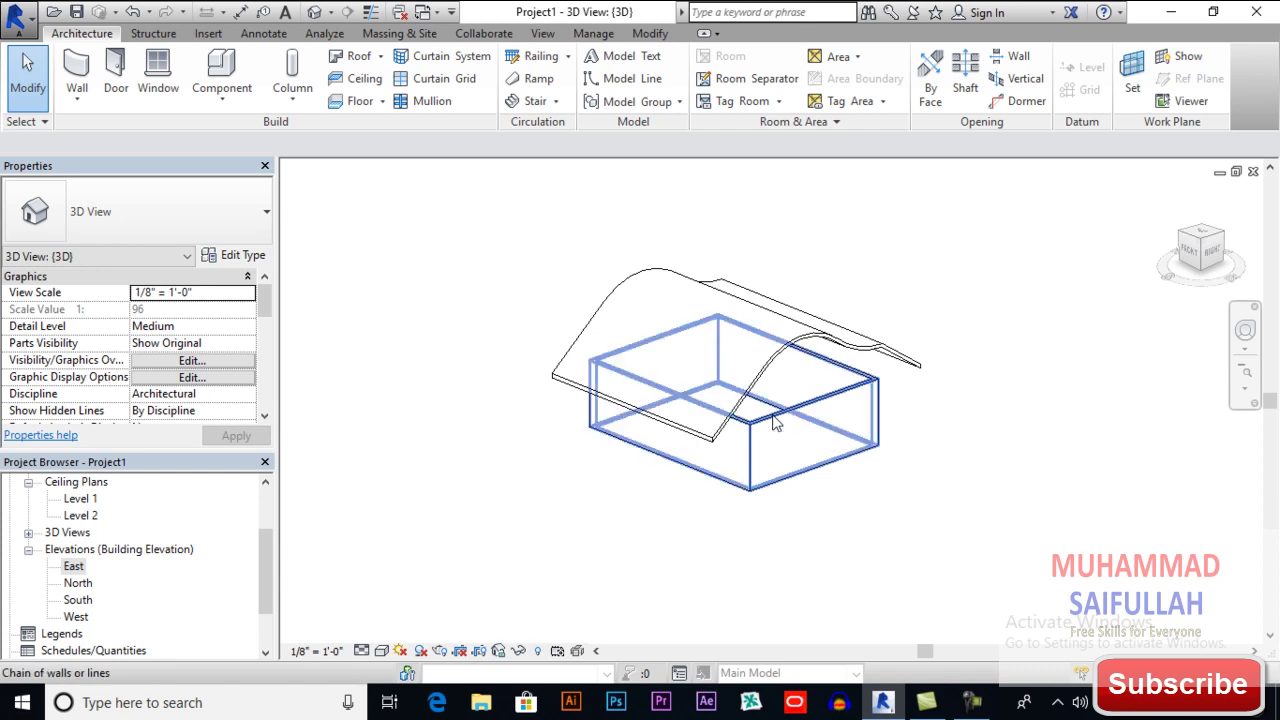
left_click(775, 422)
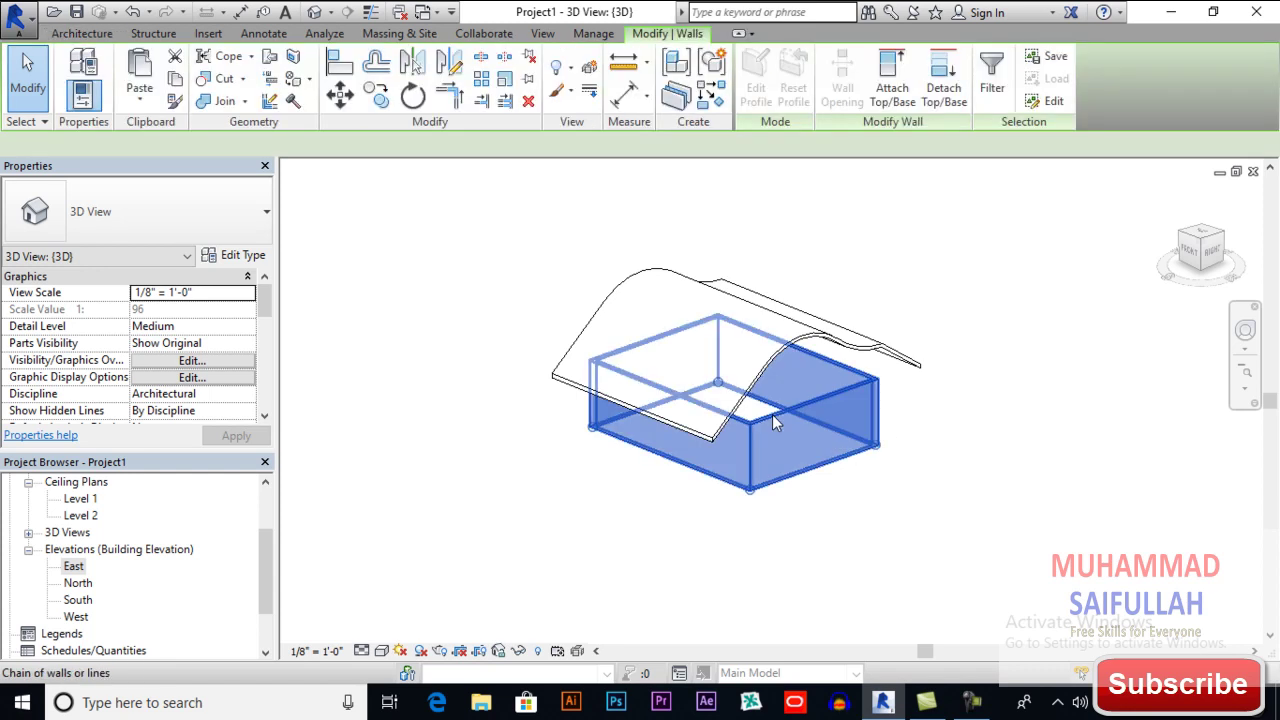
left_click(893, 100)
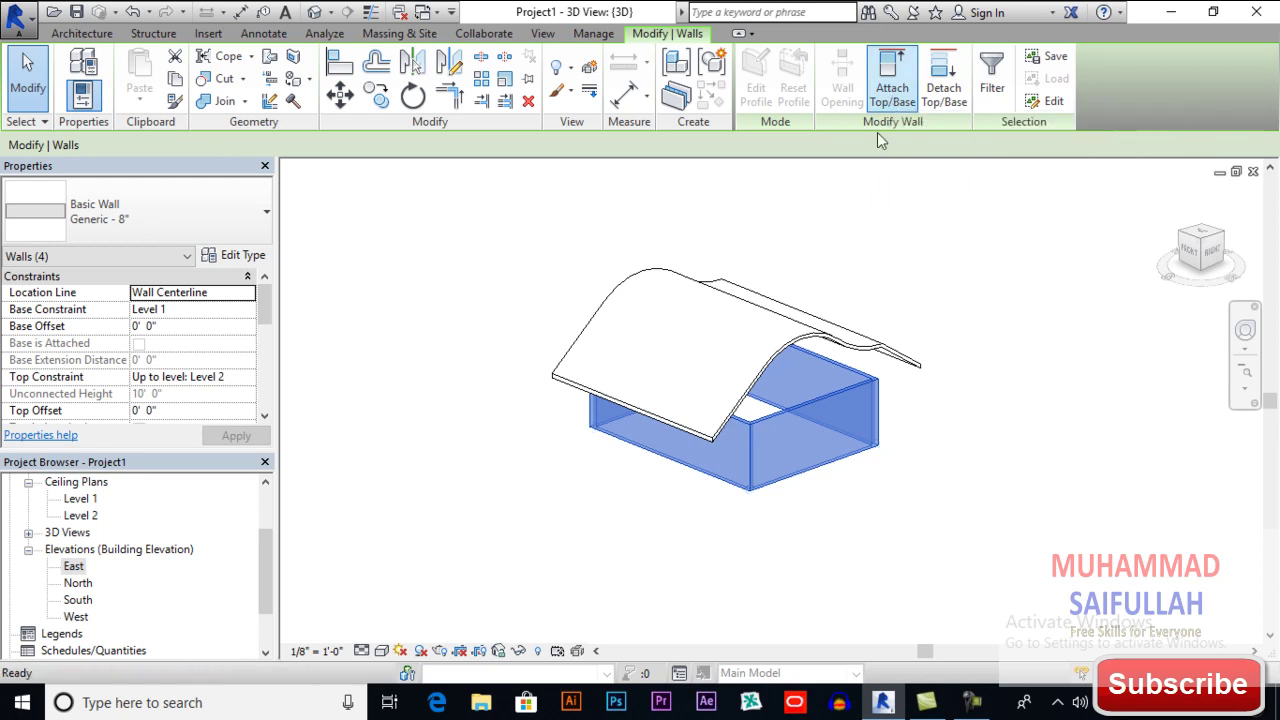
left_click(873, 357)
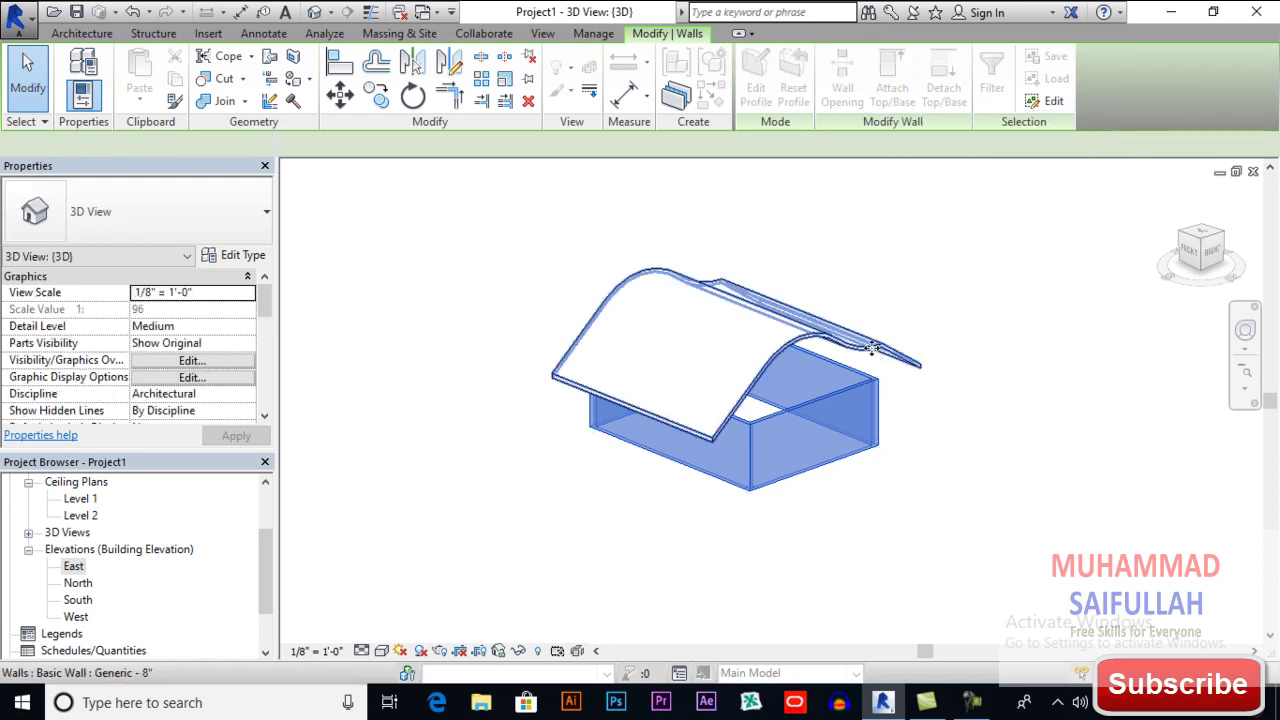
left_click(937, 443)
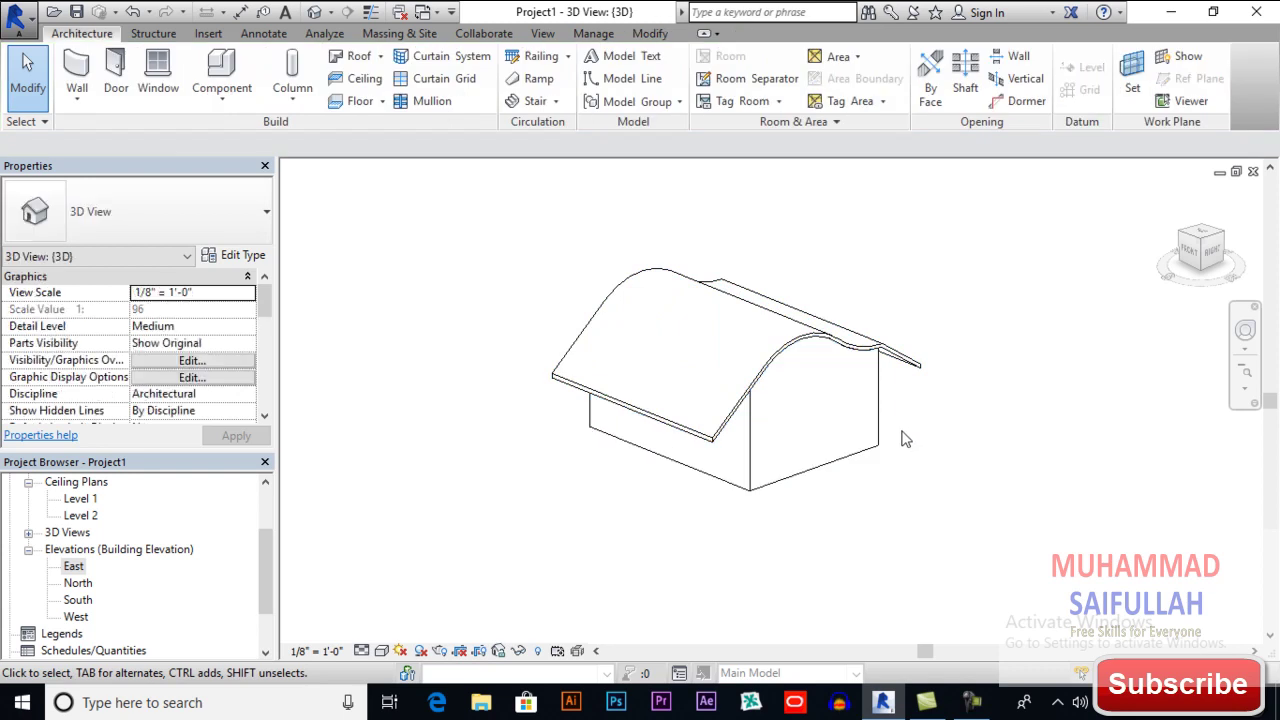
mouse_move(903, 437)
middle_mouse_down("shift")
mouse_move(709, 280)
mouse_move(757, 451)
mouse_move(871, 447)
mouse_move(760, 380)
middle_mouse_up("shift")
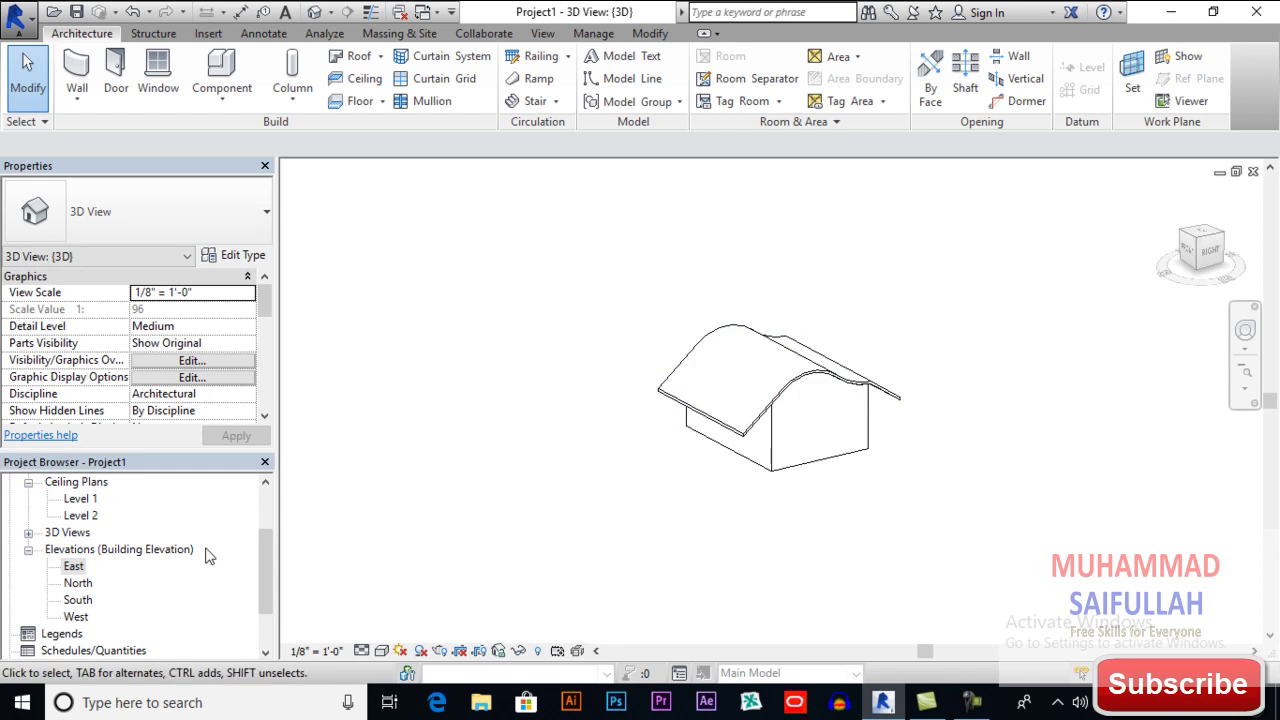
left_click_drag(264, 579, 266, 483)
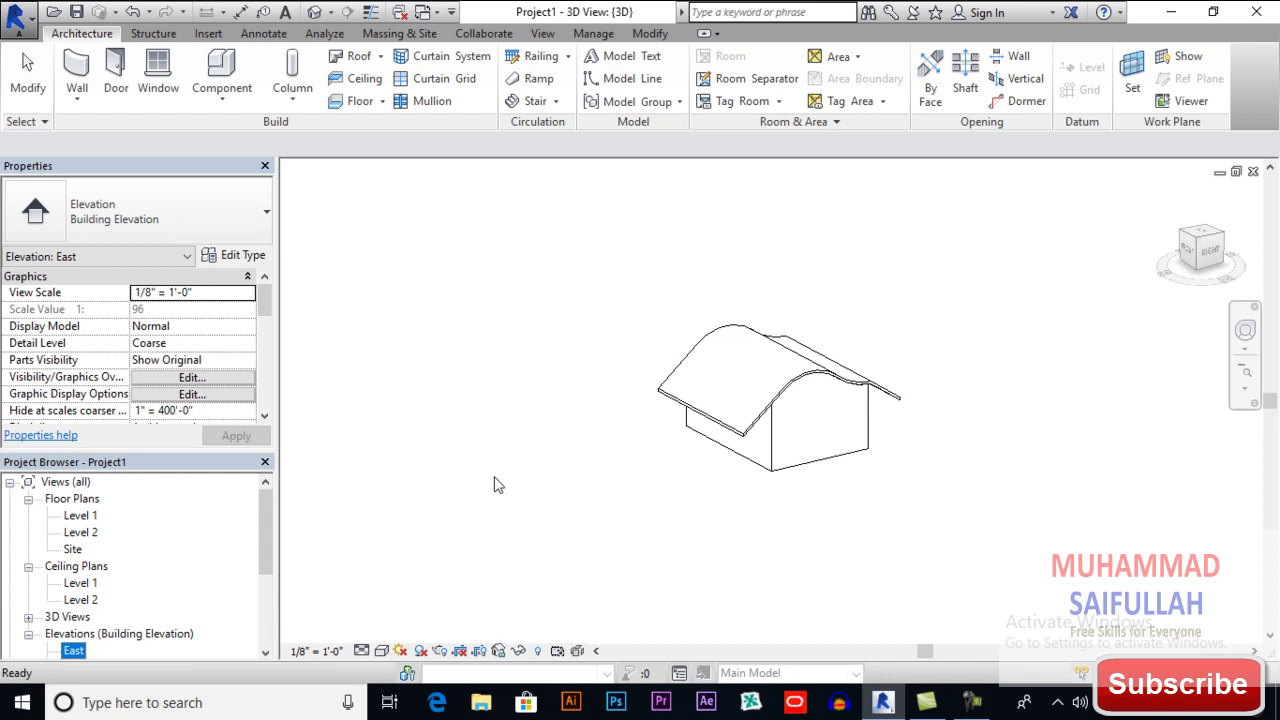
scroll(548, 470, "down", 1)
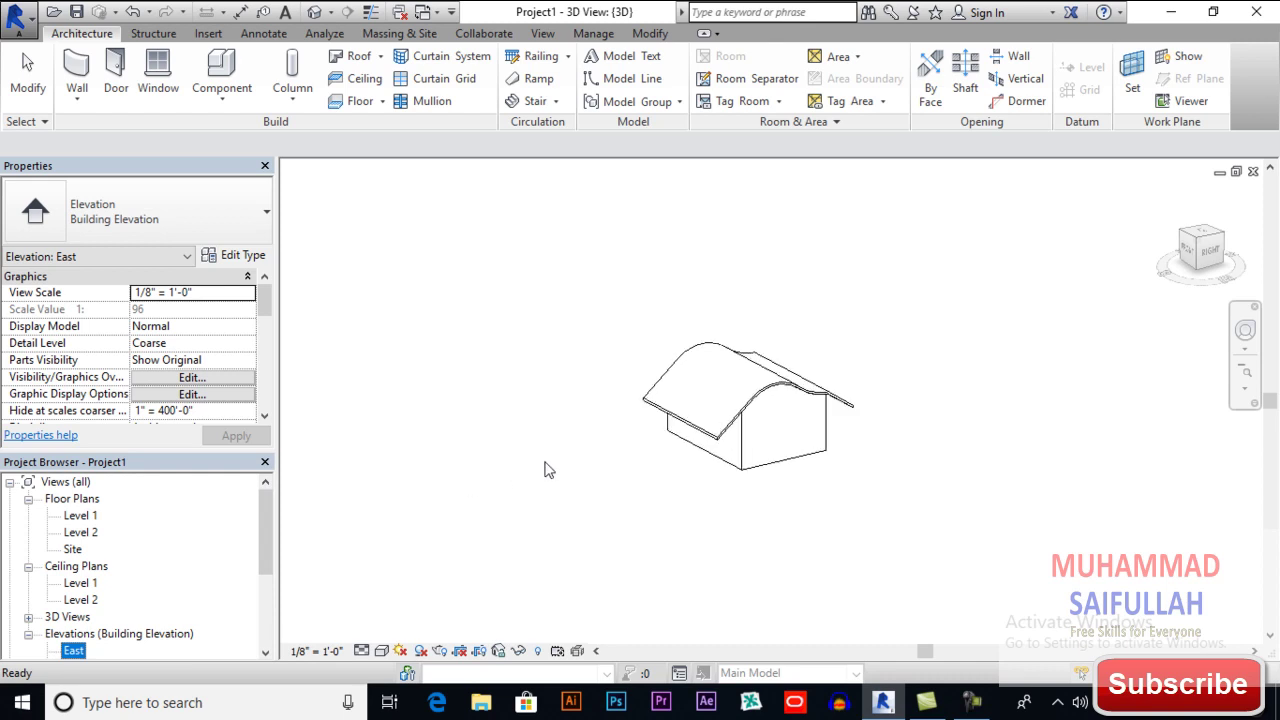
On Level 1, move the wall enclosure right and begin a reference plane to its left
double_click(84, 518)
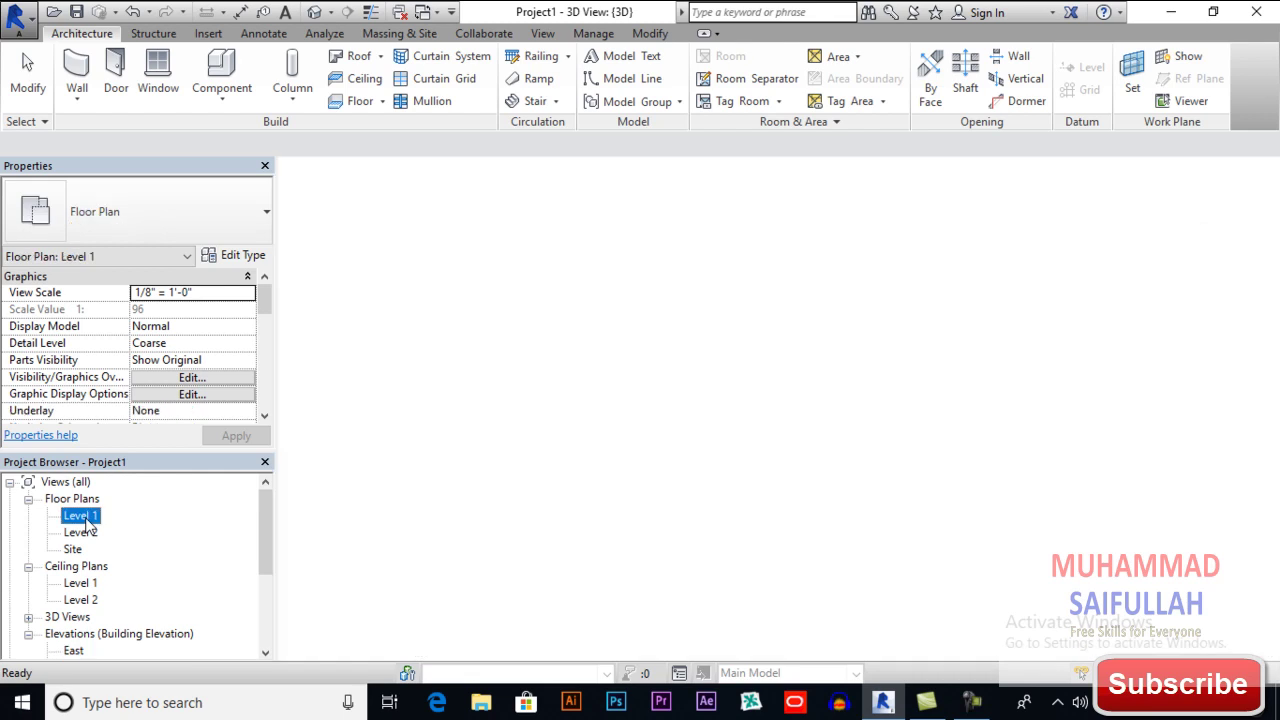
left_click_drag(747, 291, 563, 397)
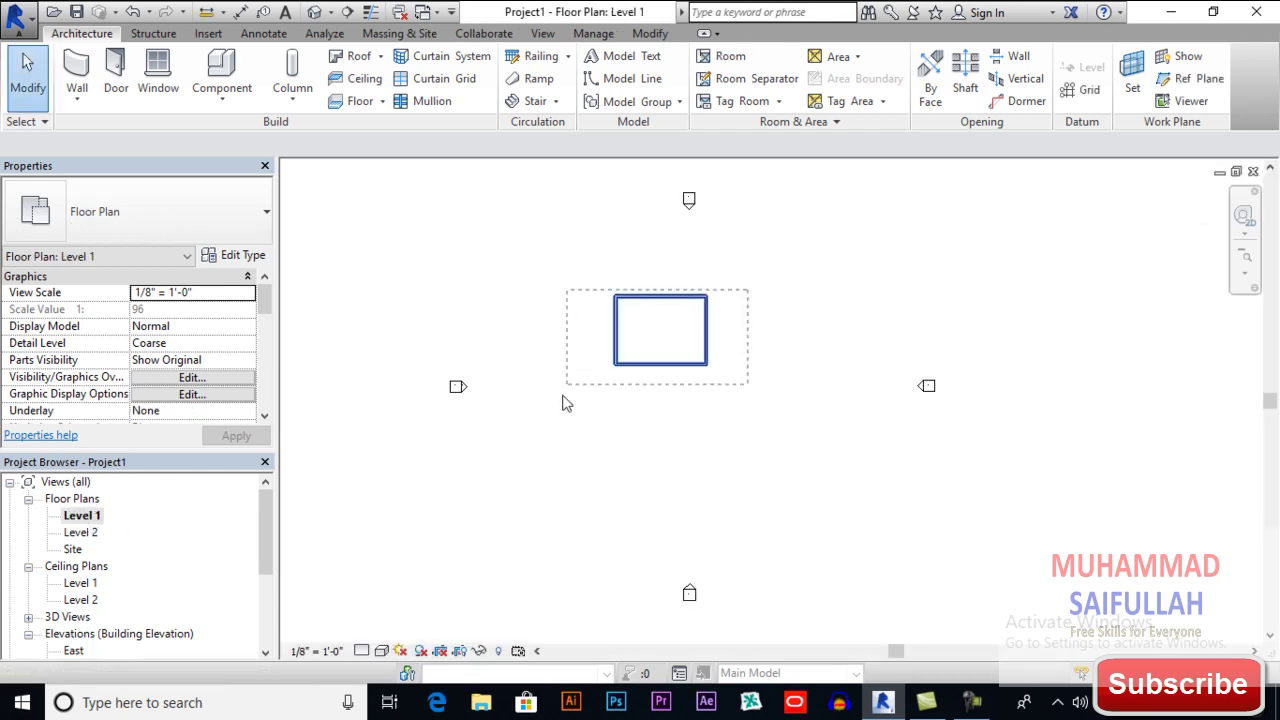
mouse_move(668, 372)
left_mouse_down()
mouse_move(663, 363)
mouse_move(884, 435)
left_mouse_up()
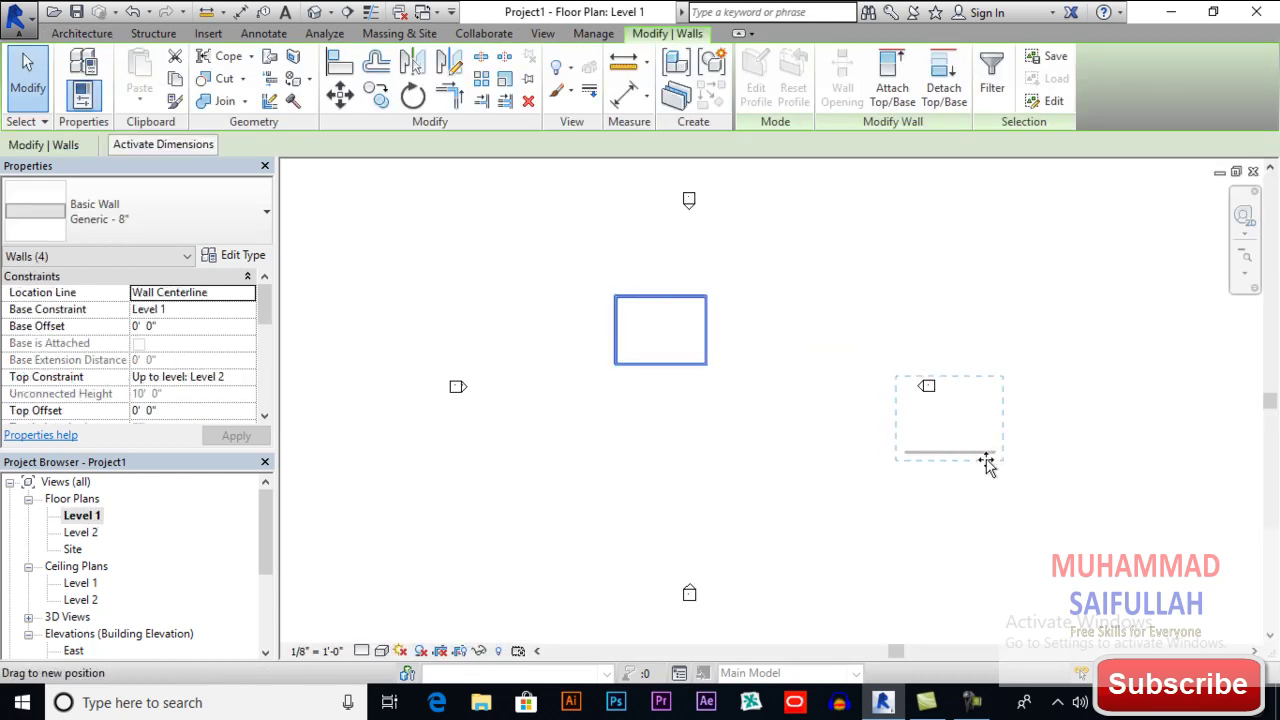
left_click_drag(1048, 448, 1048, 448)
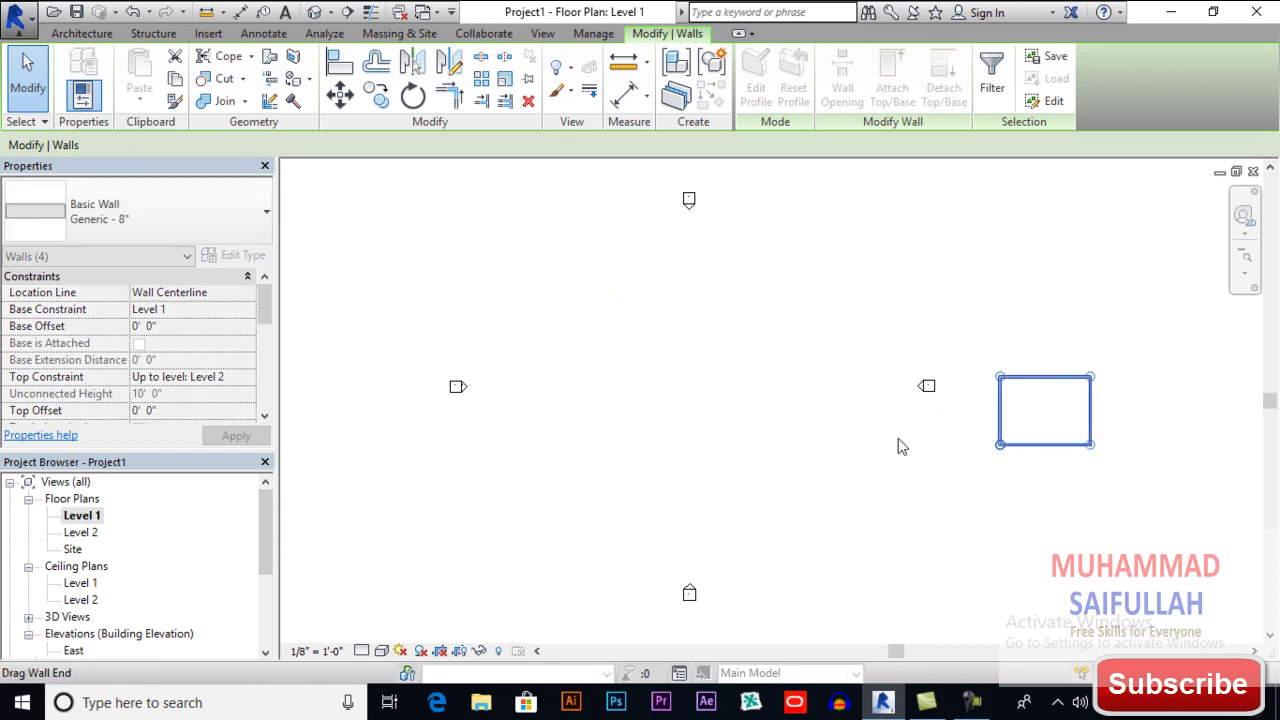
left_click(644, 378)
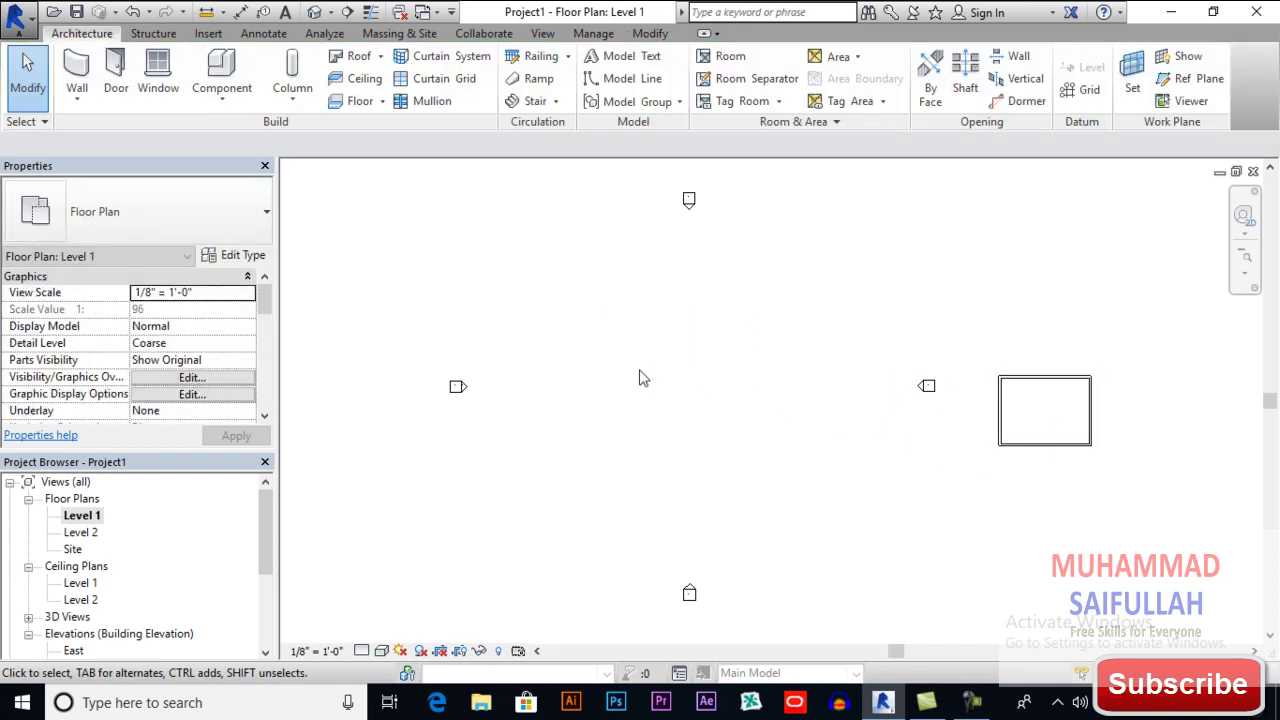
left_click(1196, 79)
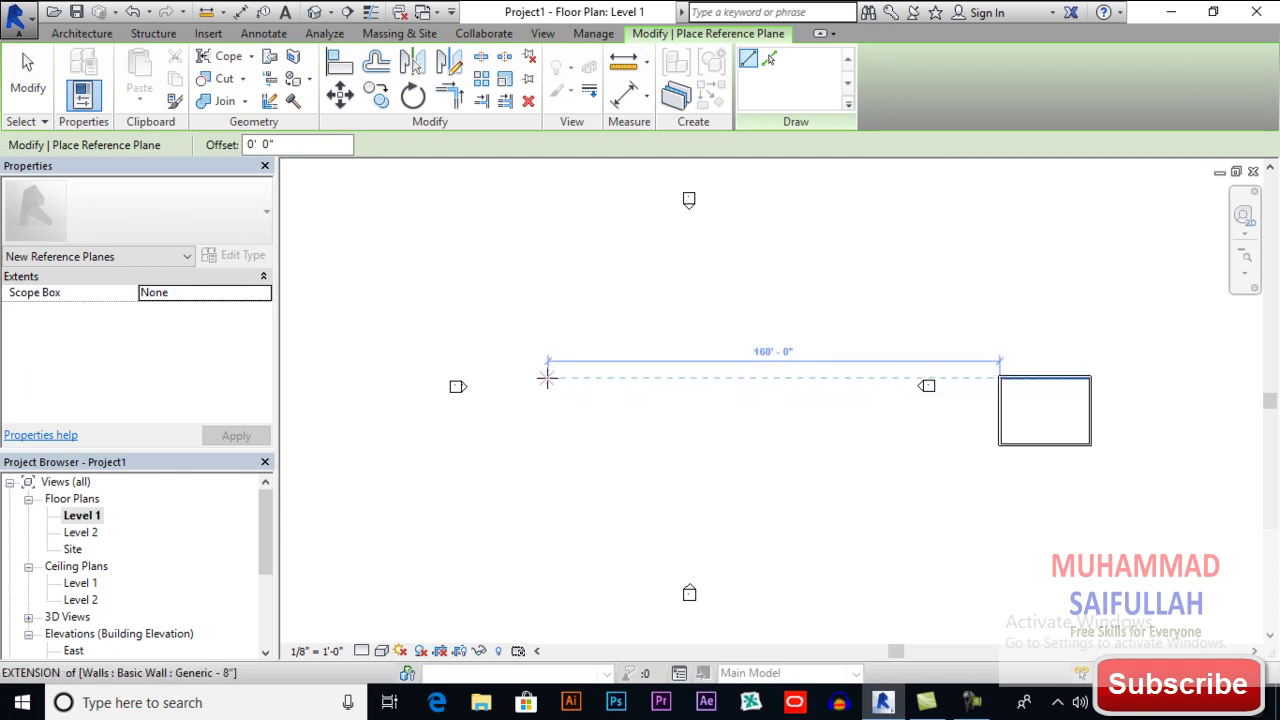
left_click(557, 345)
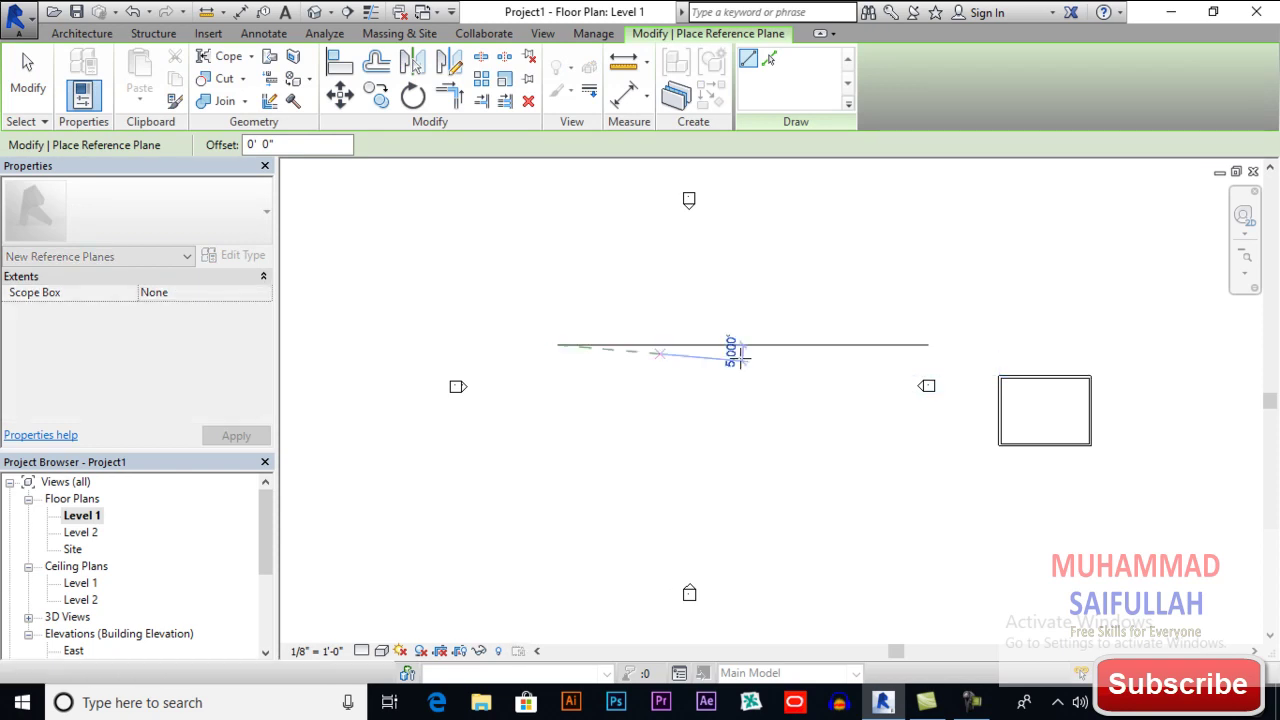
Complete the horizontal reference plane, then open the East elevation zoomed out
left_click(838, 345)
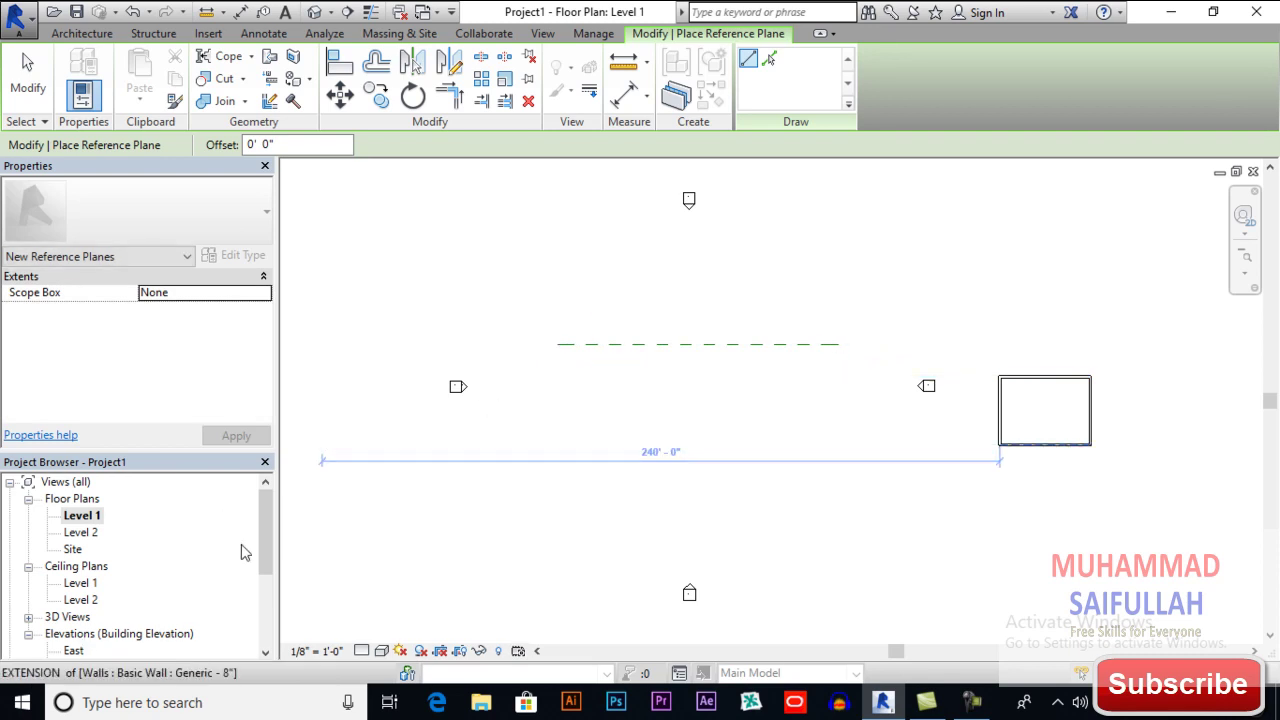
key("Escape")
left_click_drag(270, 520, 263, 572)
left_click(74, 533)
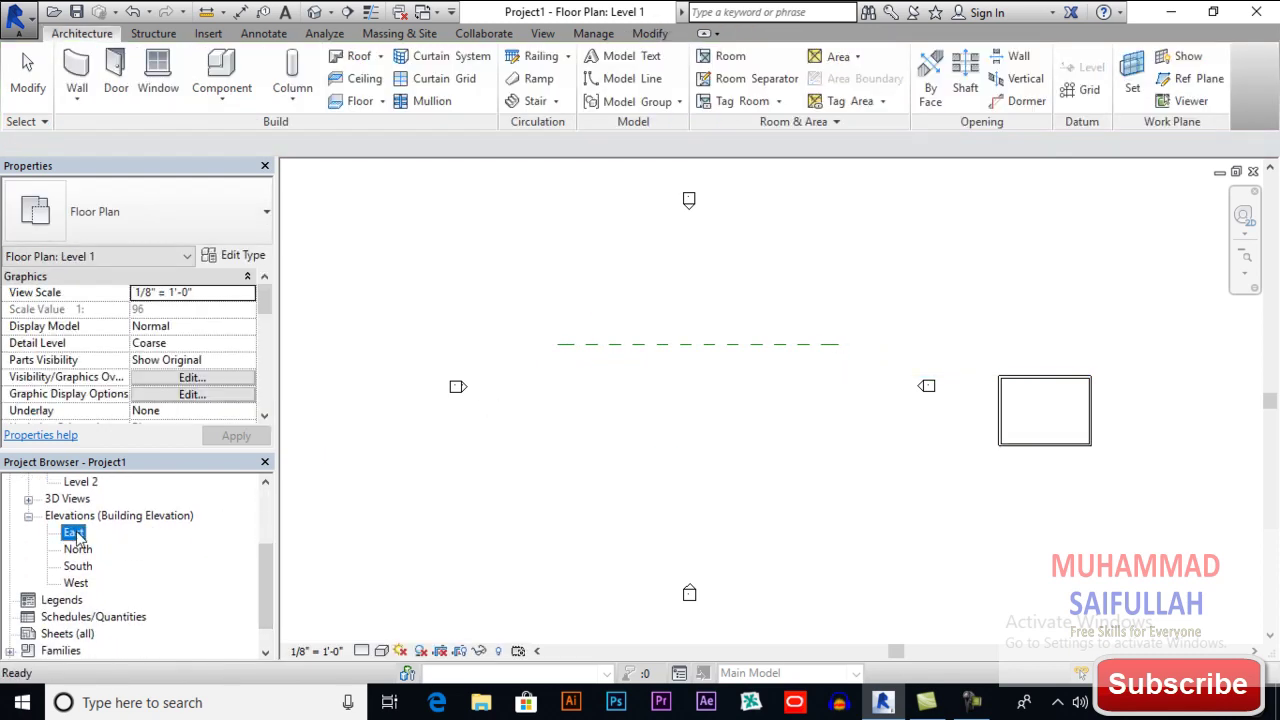
double_click(74, 533)
scroll(645, 380, "down", 2)
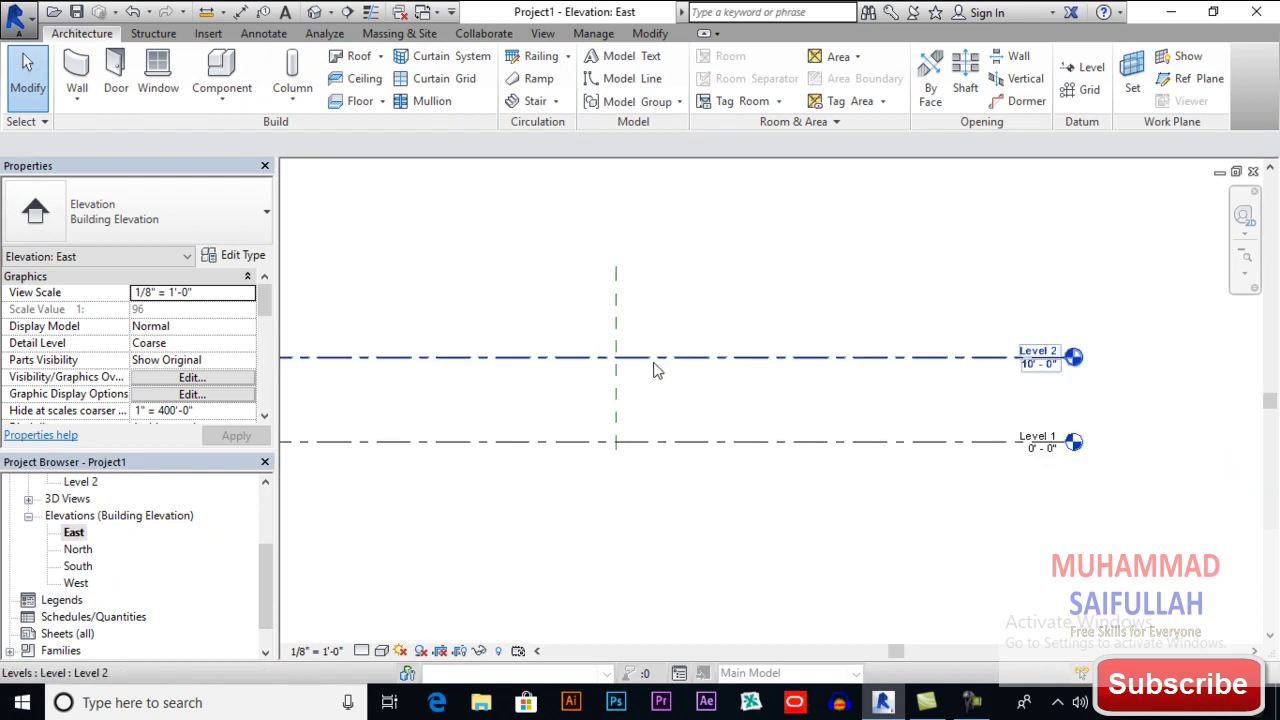
Start an extrusion roof on the new reference plane, sketching in North elevation at Level 2, offset 0
left_click(385, 58)
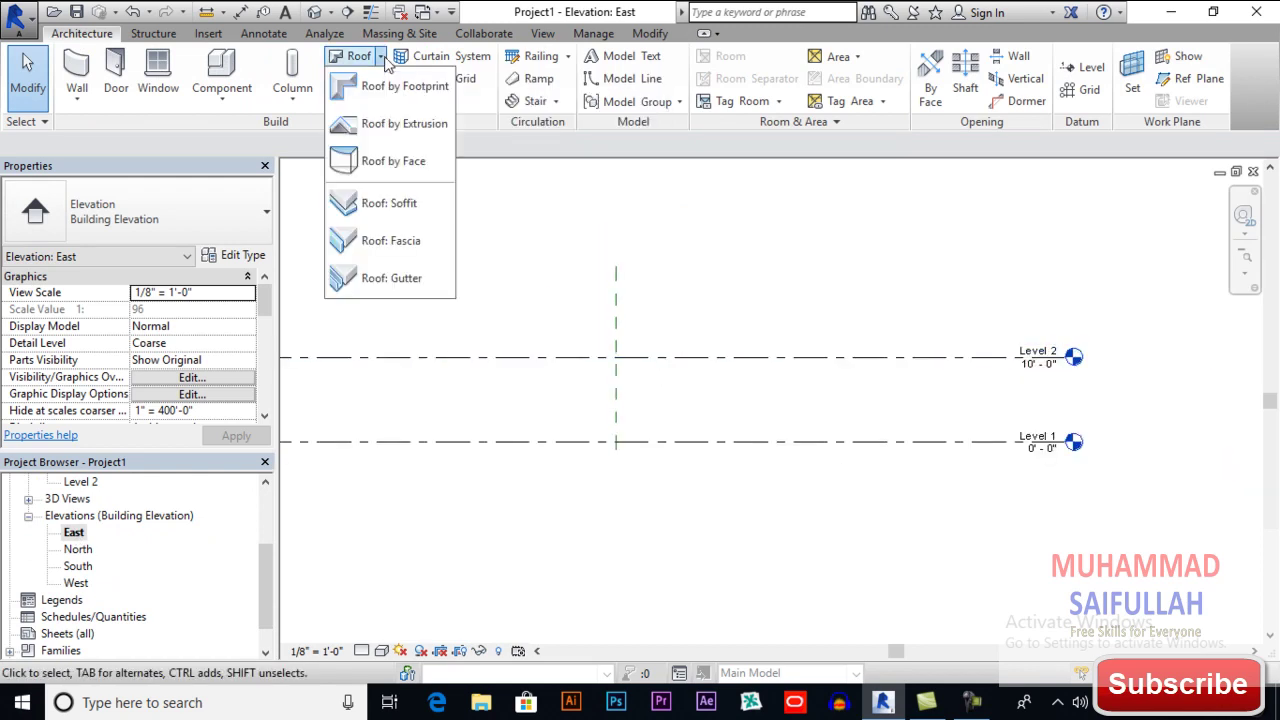
left_click(398, 123)
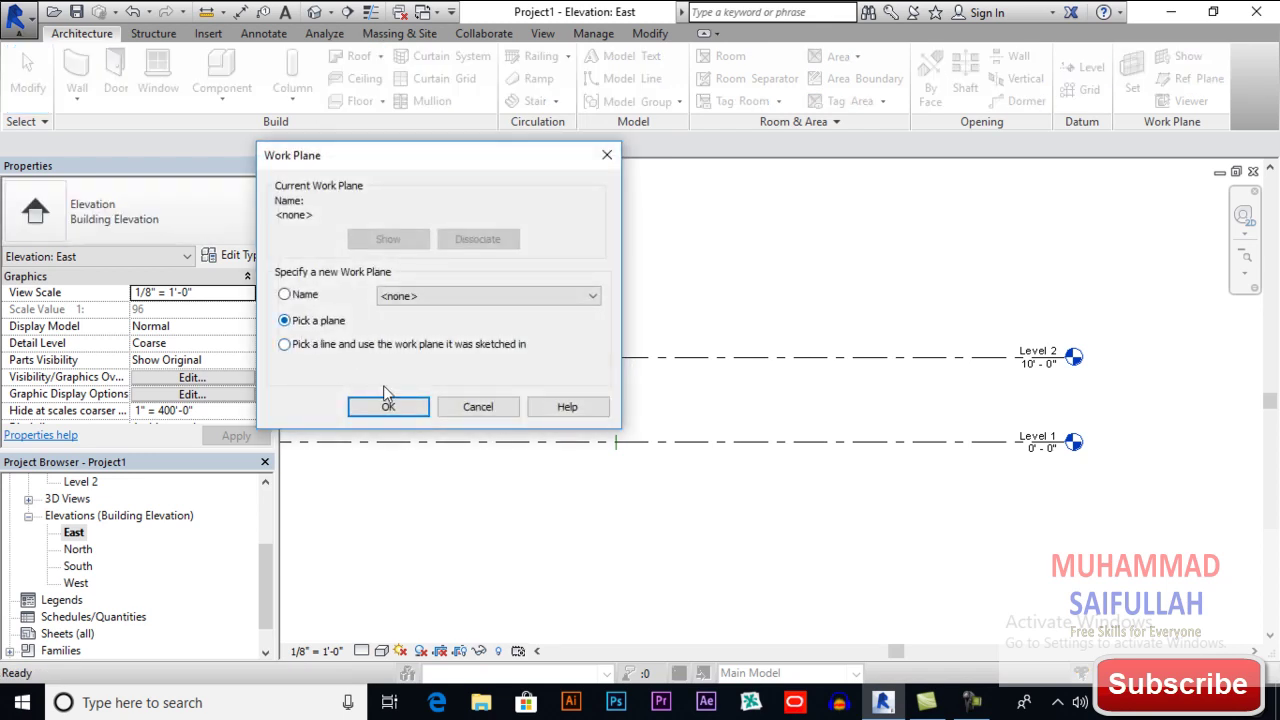
left_click(398, 413)
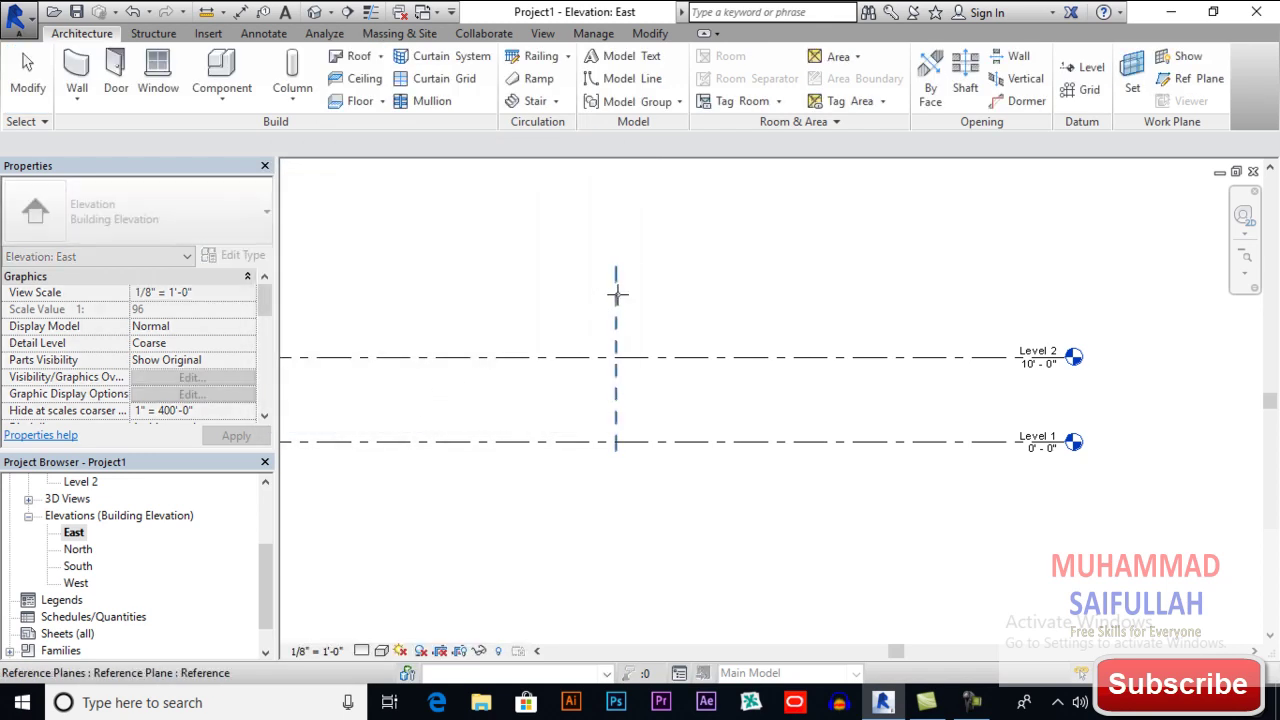
scroll(615, 298, "up", 1)
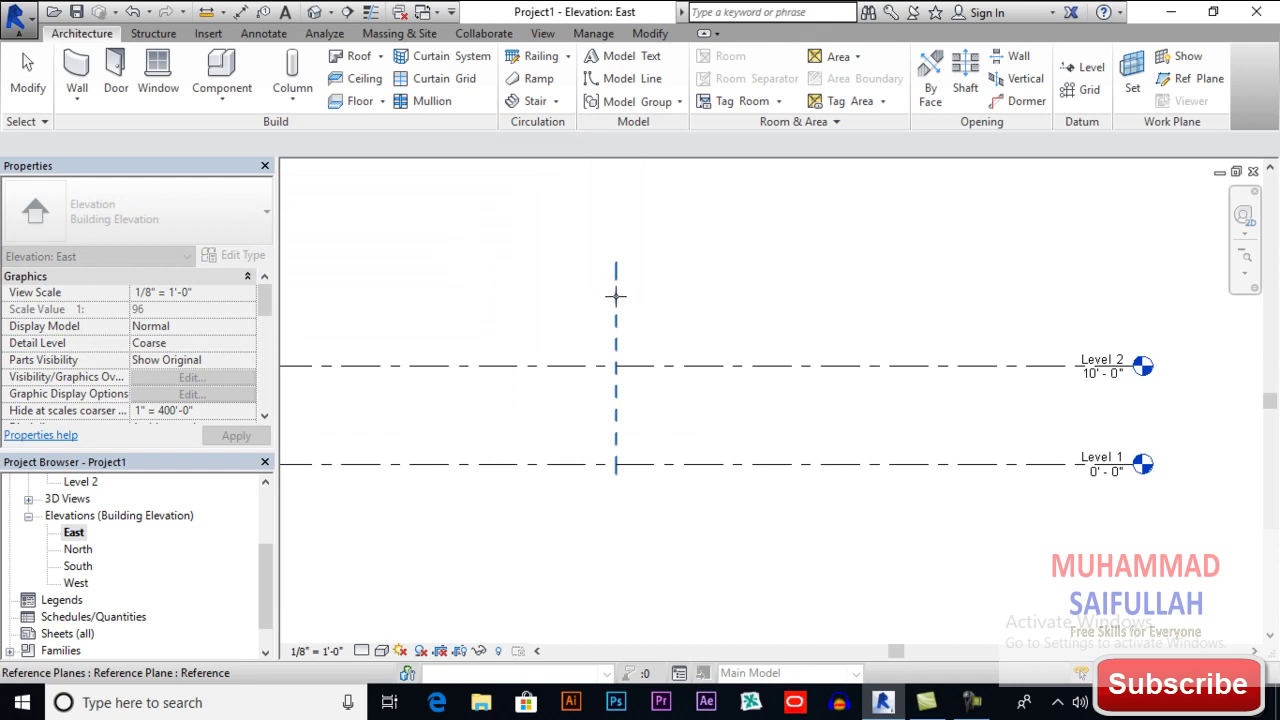
left_click(616, 304)
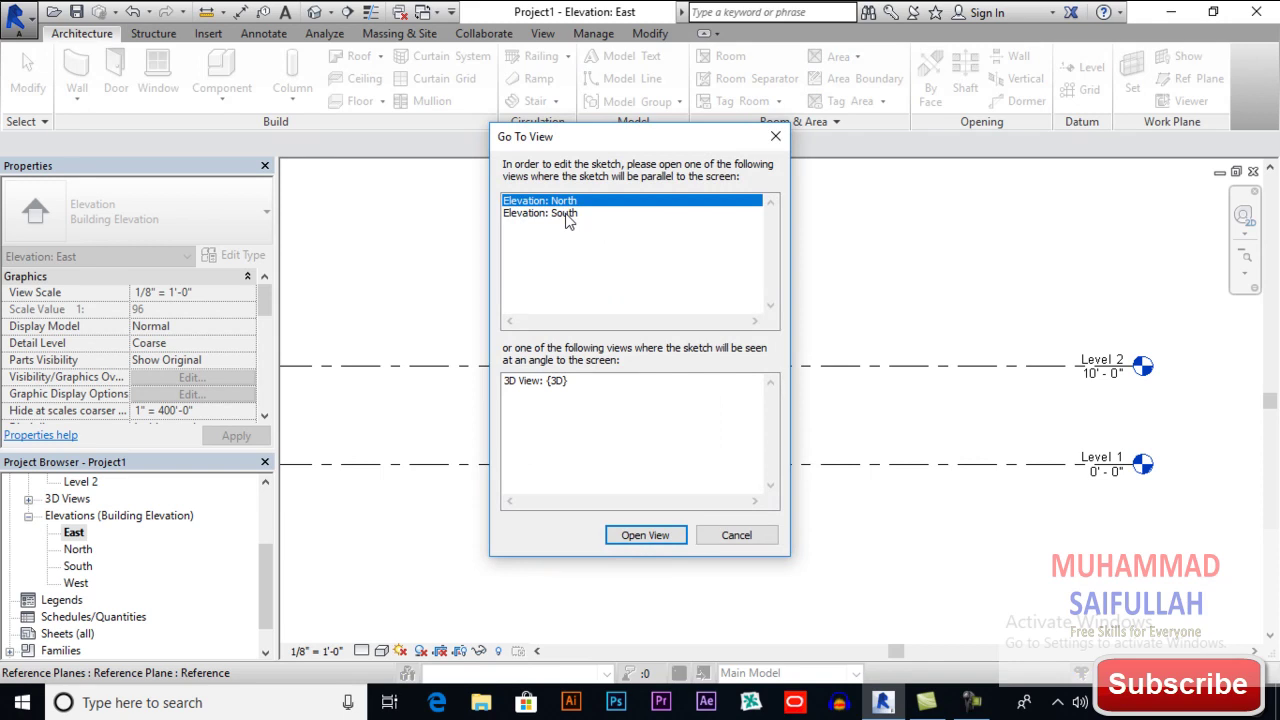
left_click(659, 536)
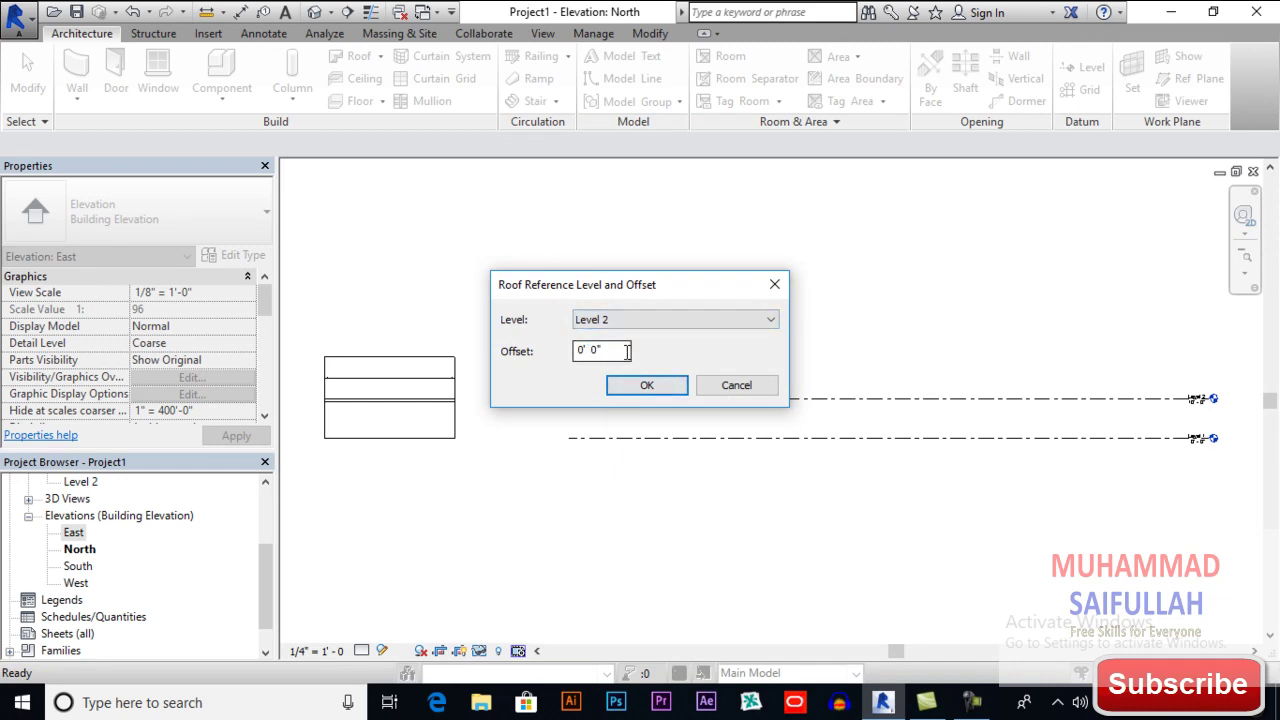
left_click(649, 385)
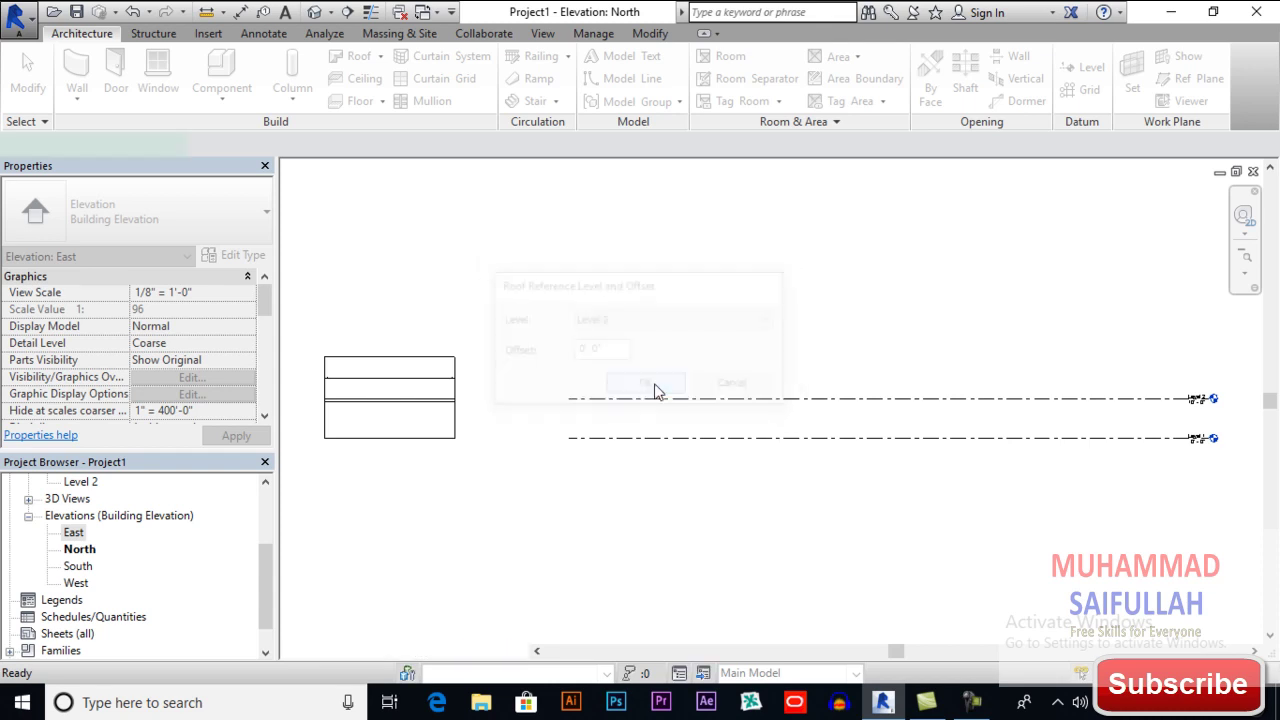
Sketch a six-segment zigzag profile starting from the Level 2 line
scroll(731, 399, "up", 1)
scroll(690, 425, "up", 1)
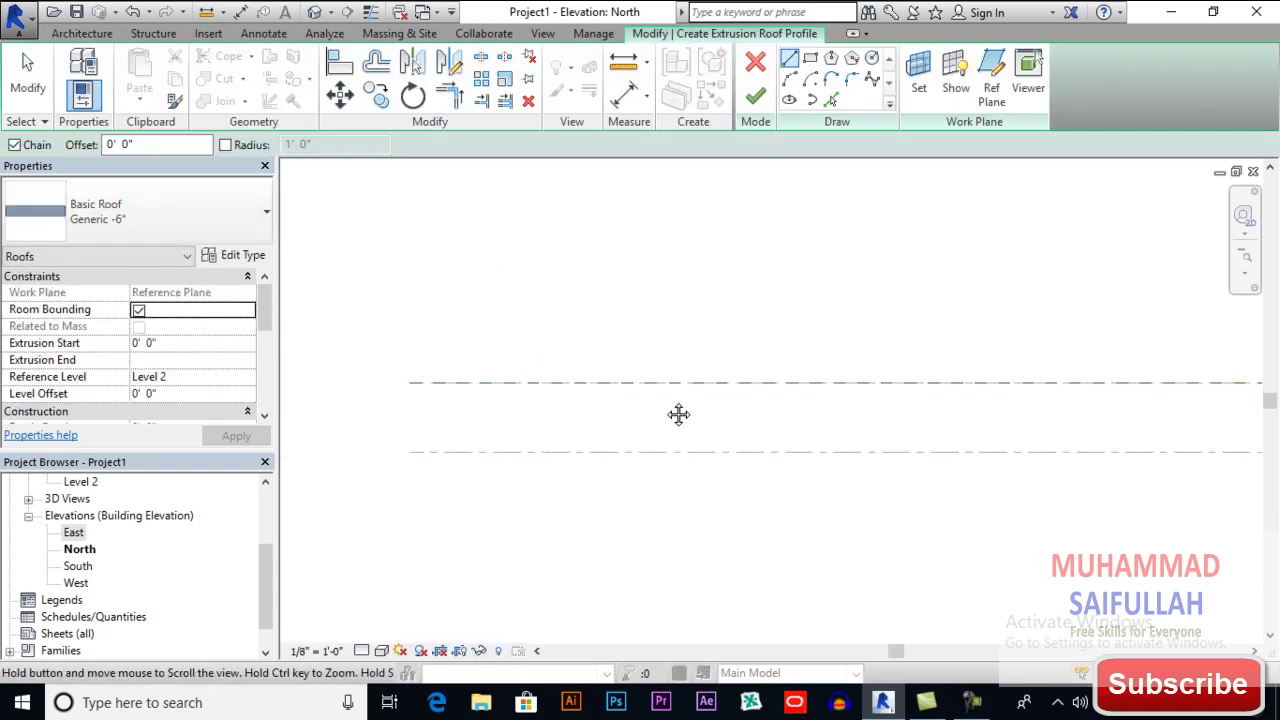
scroll(600, 408, "up", 2)
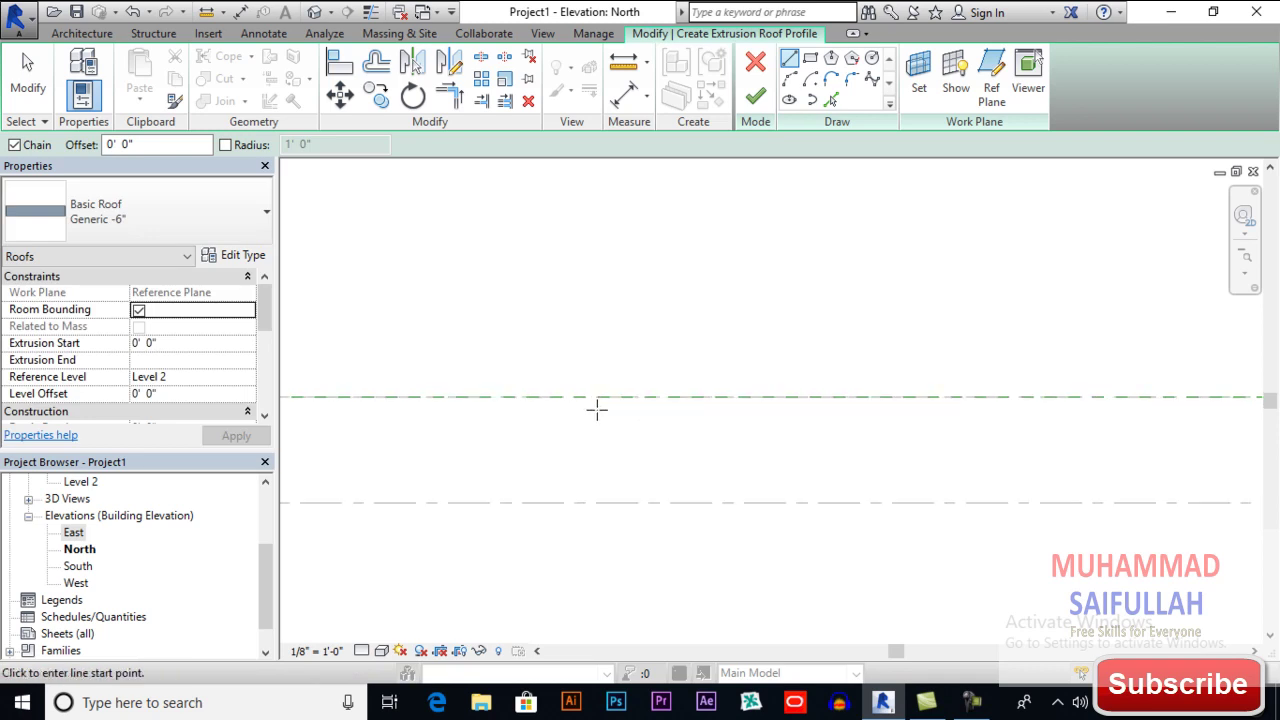
left_click(505, 394)
left_click(618, 315)
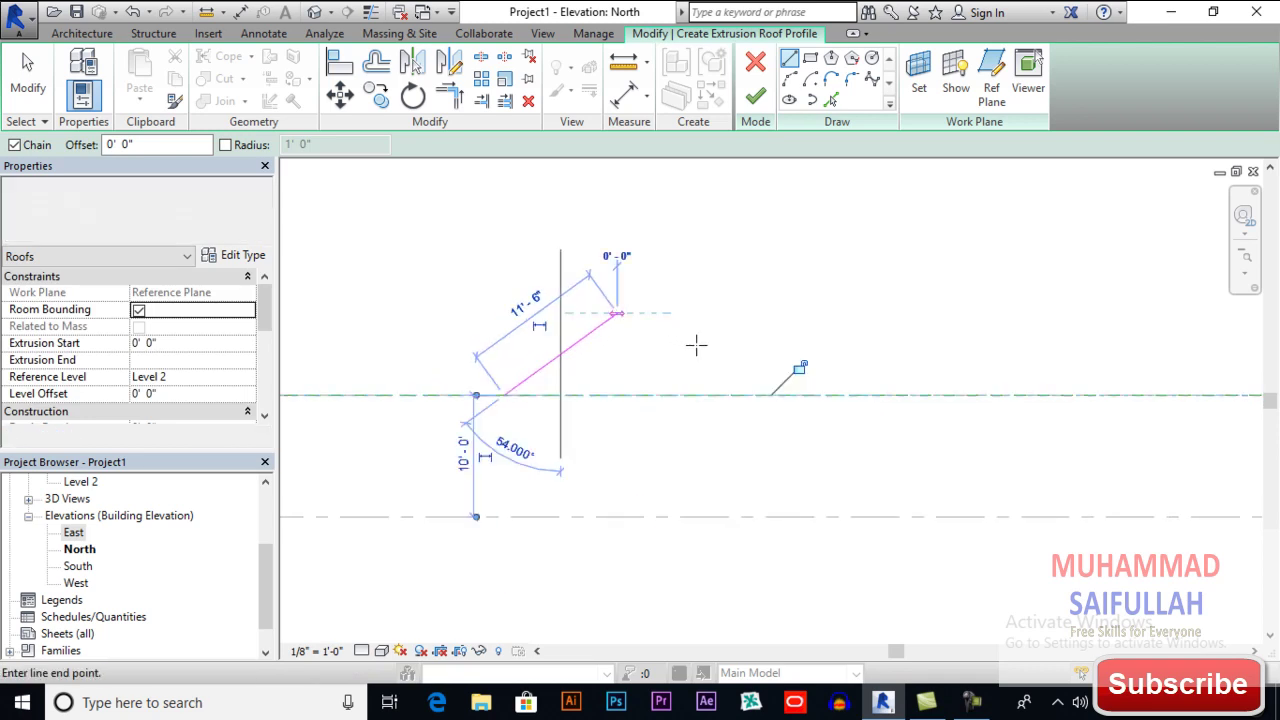
left_click(697, 341)
left_click(796, 315)
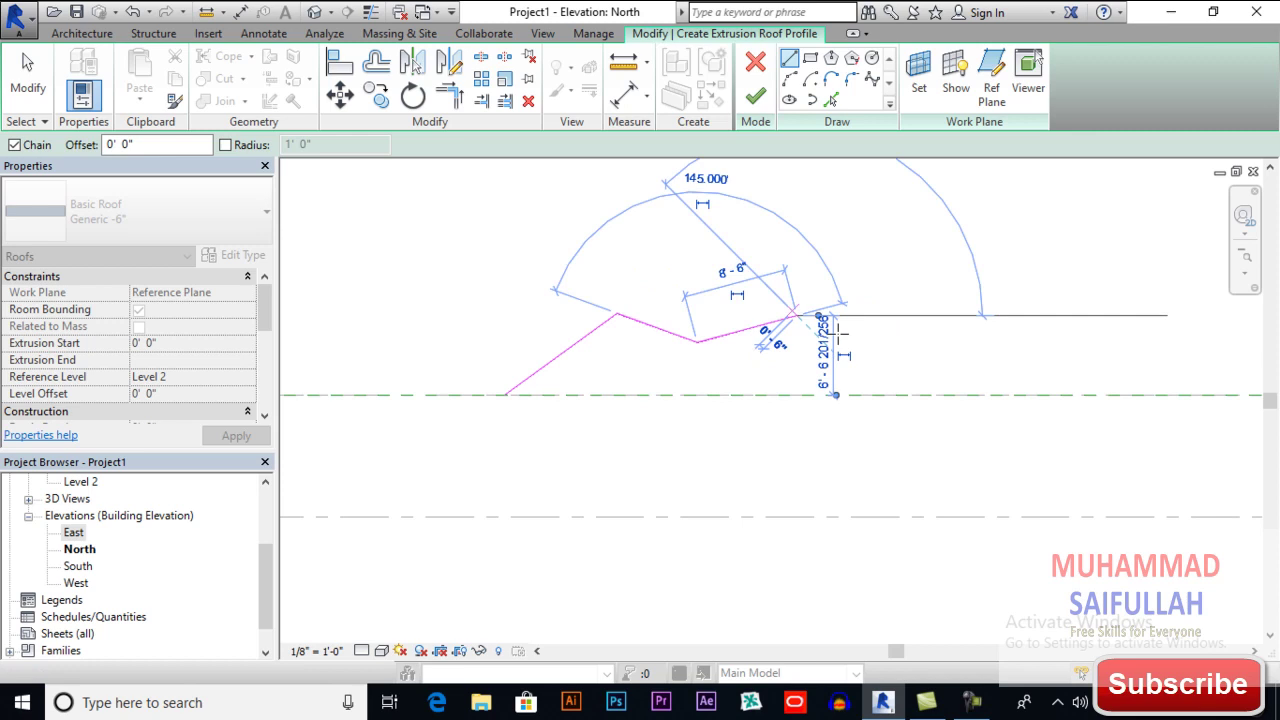
left_click(884, 355)
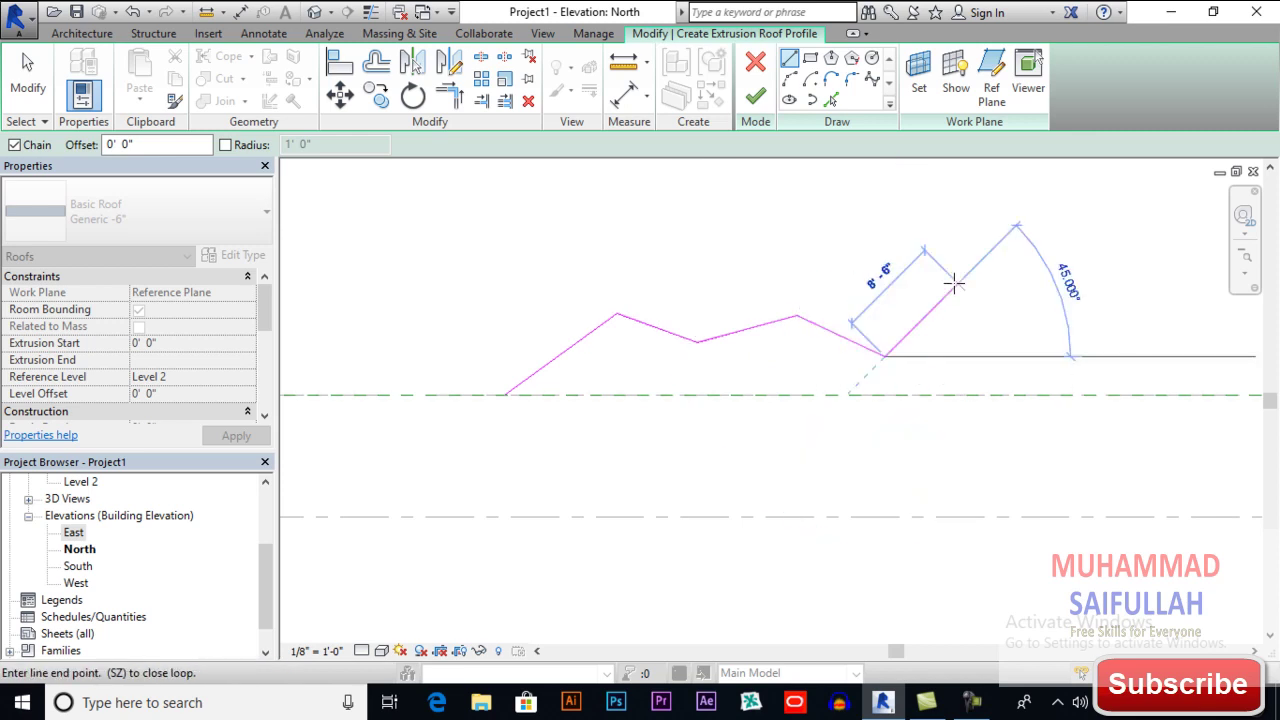
left_click(958, 284)
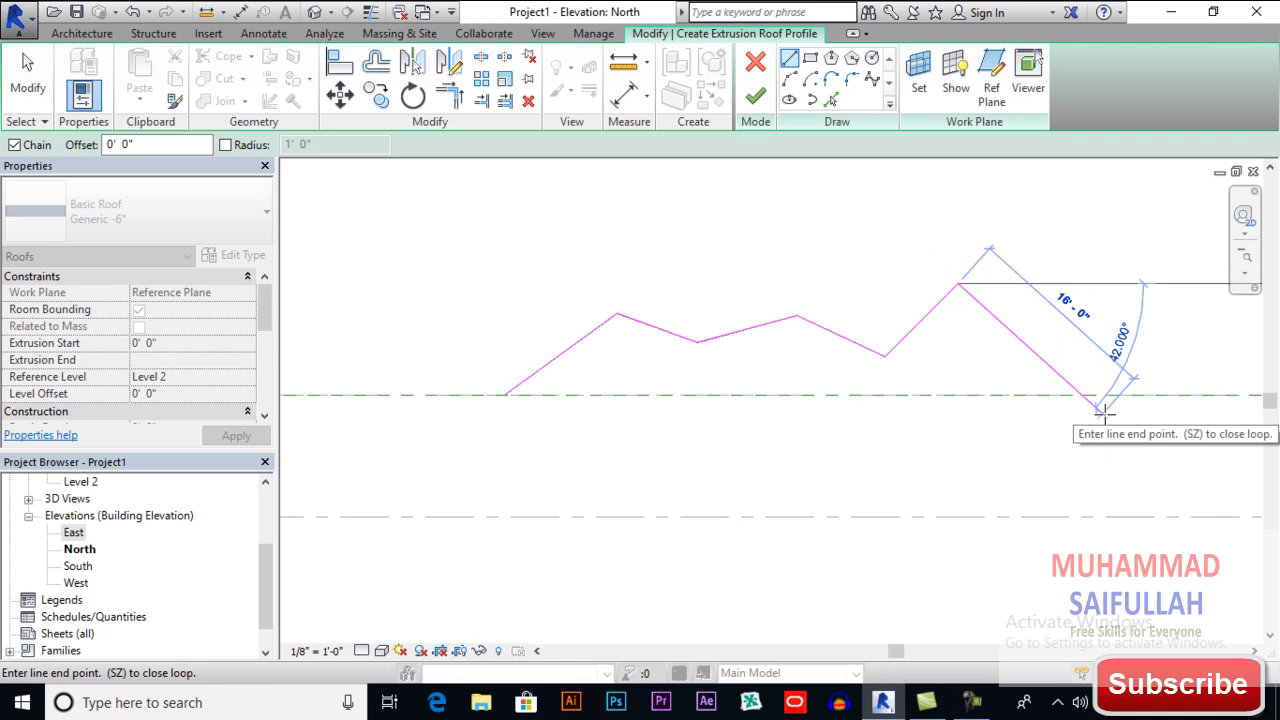
left_click(1101, 410)
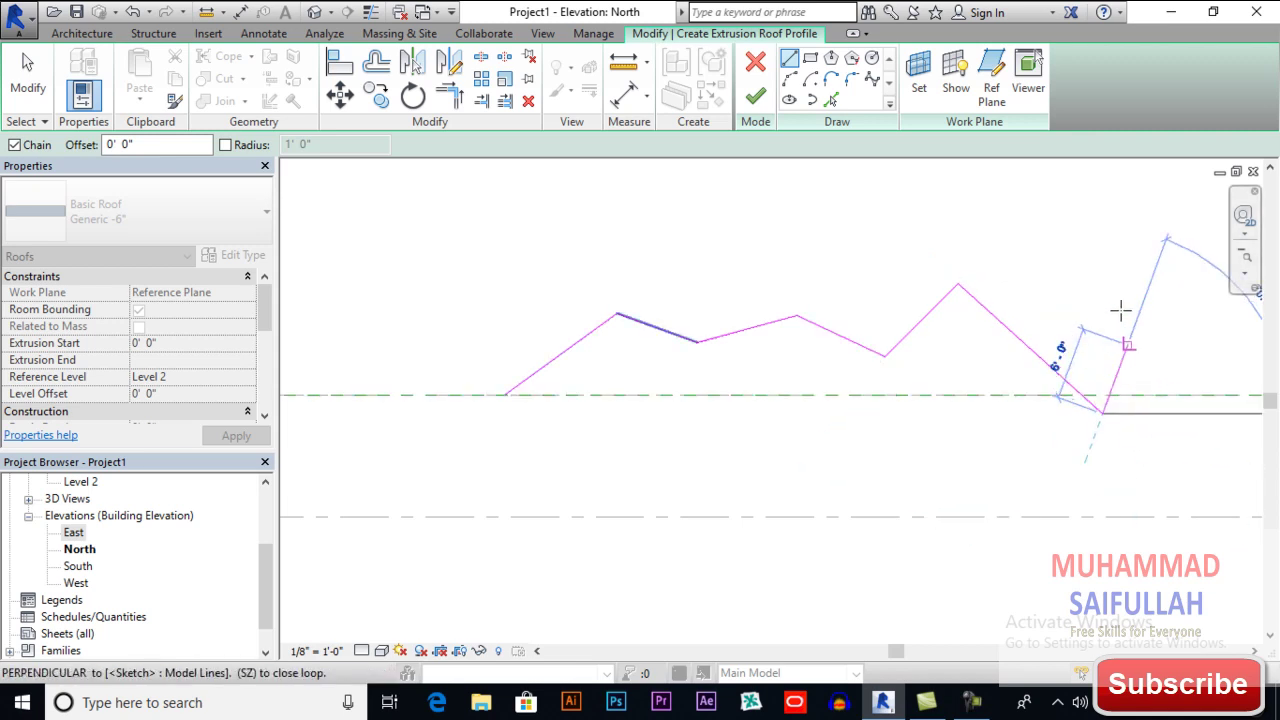
key("Escape")
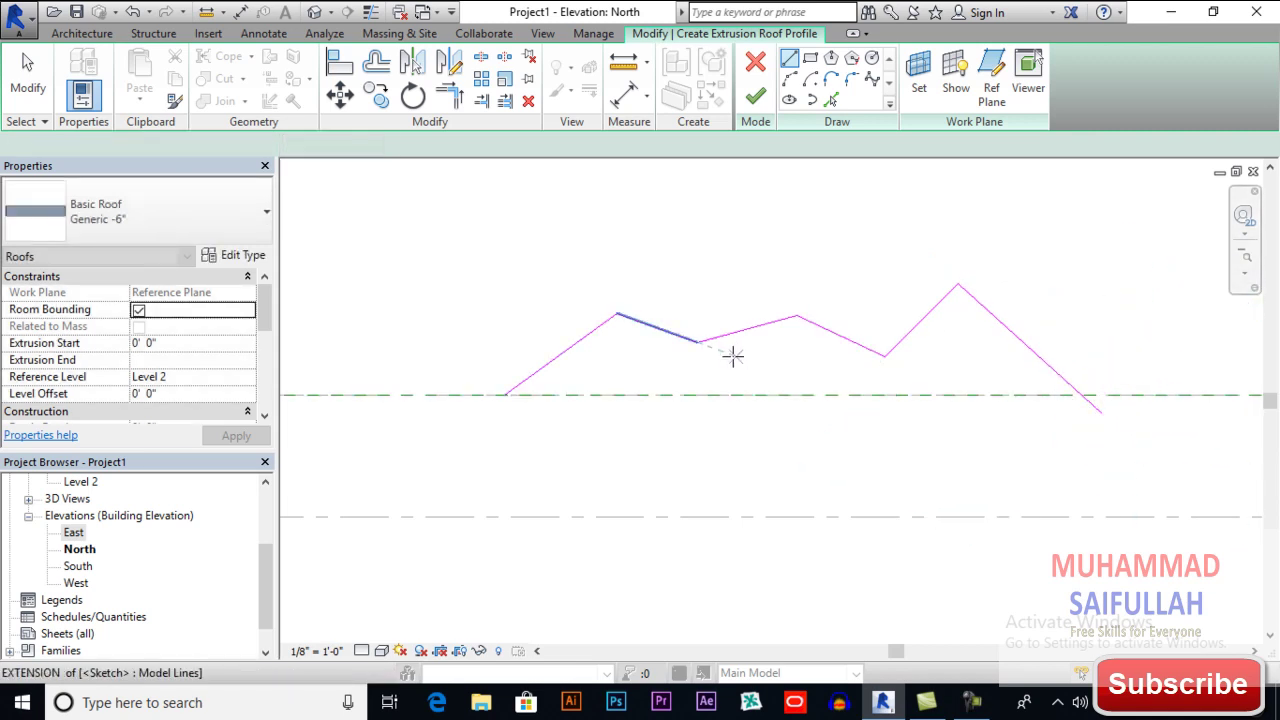
Zoom out and finish the sketch to create the zigzag extrusion roof
scroll(726, 370, "down", 1)
scroll(728, 375, "down", 1)
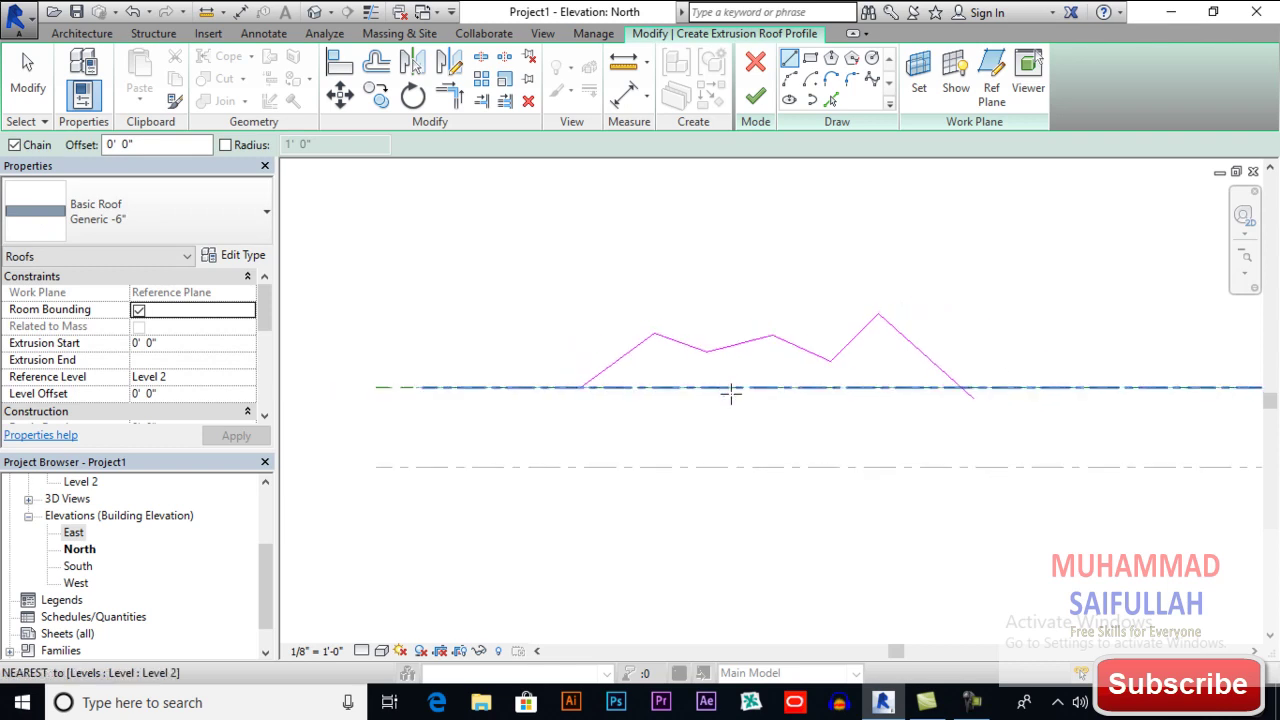
scroll(729, 390, "down", 1)
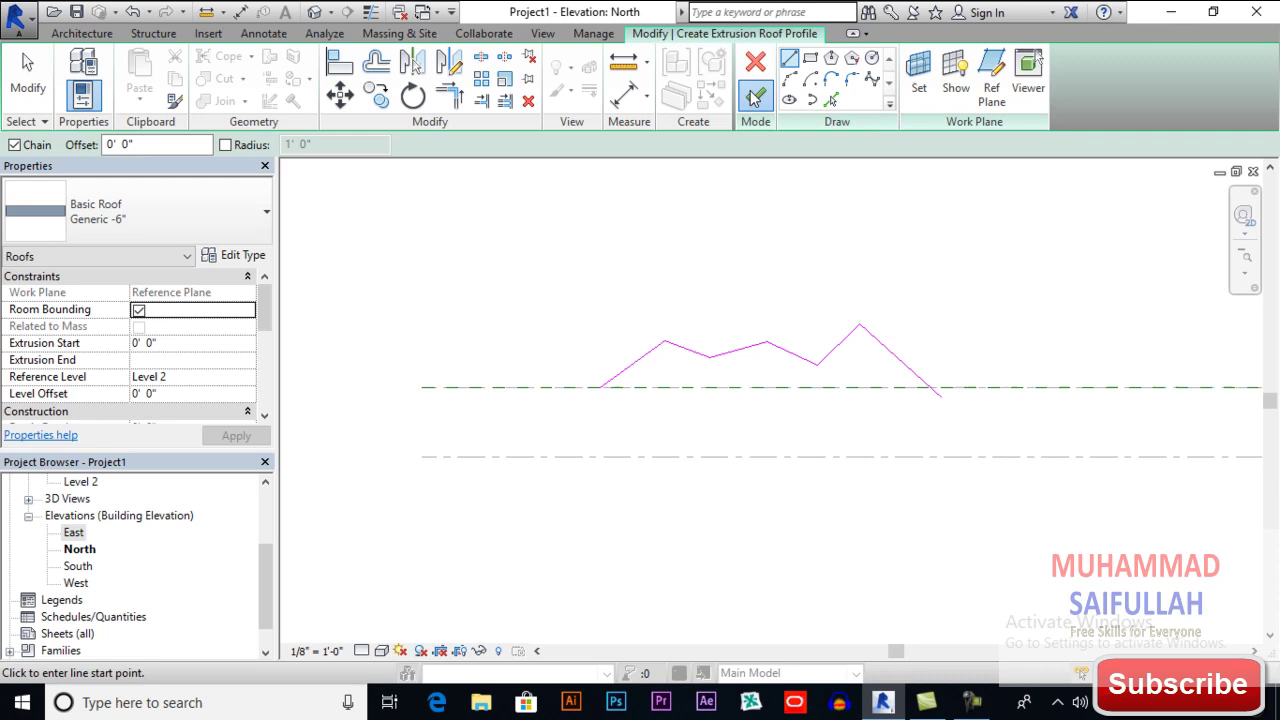
left_click(755, 96)
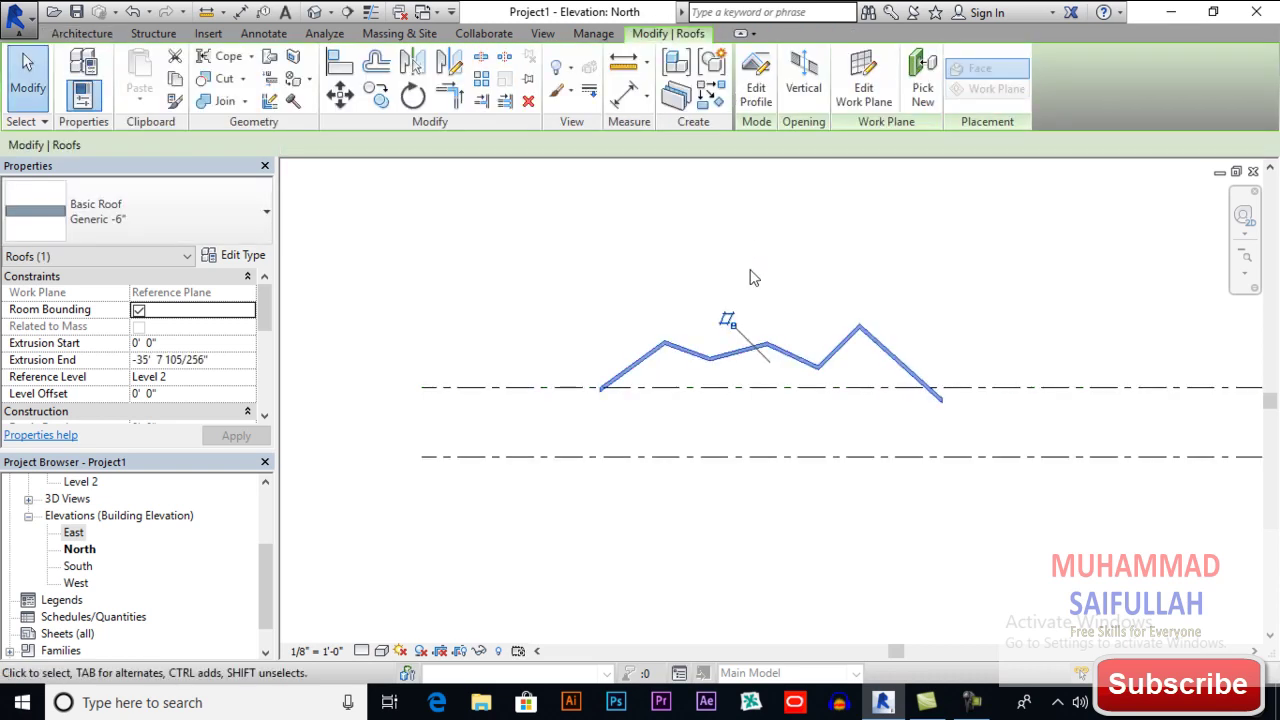
Show both roofs in the default 3D view and select the curved-roof house's four walls
key("Escape")
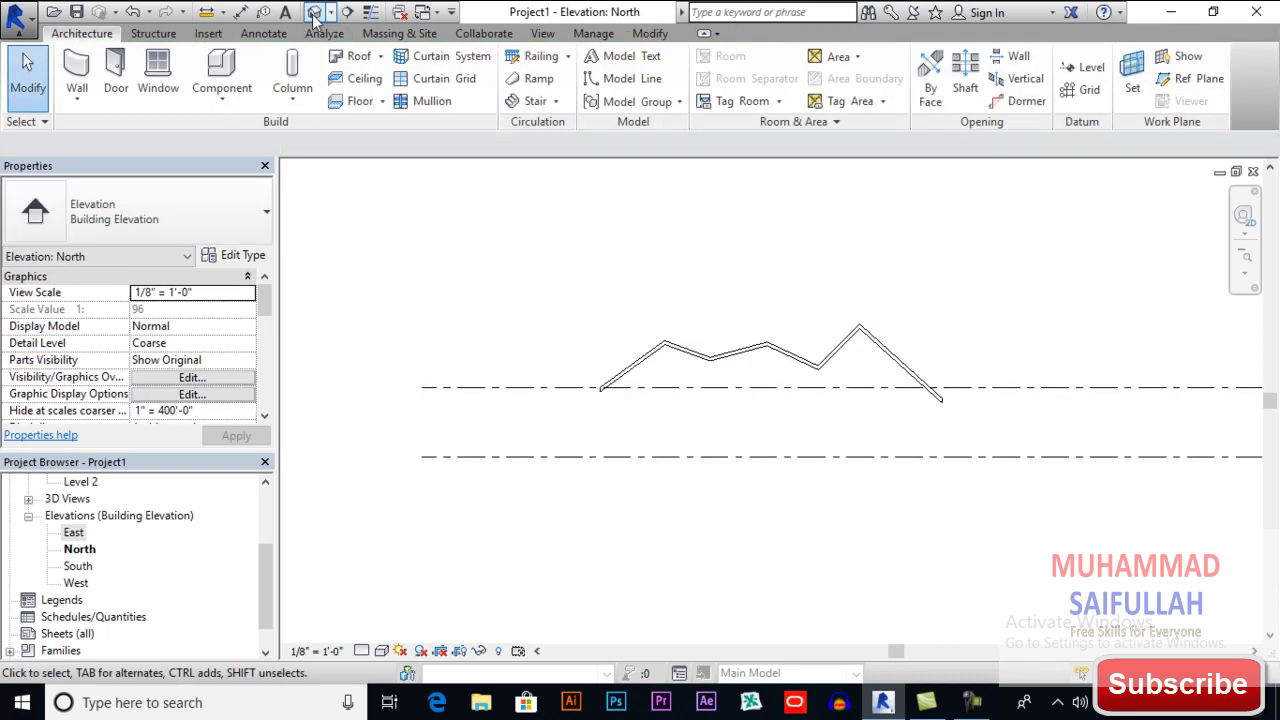
left_click(315, 14)
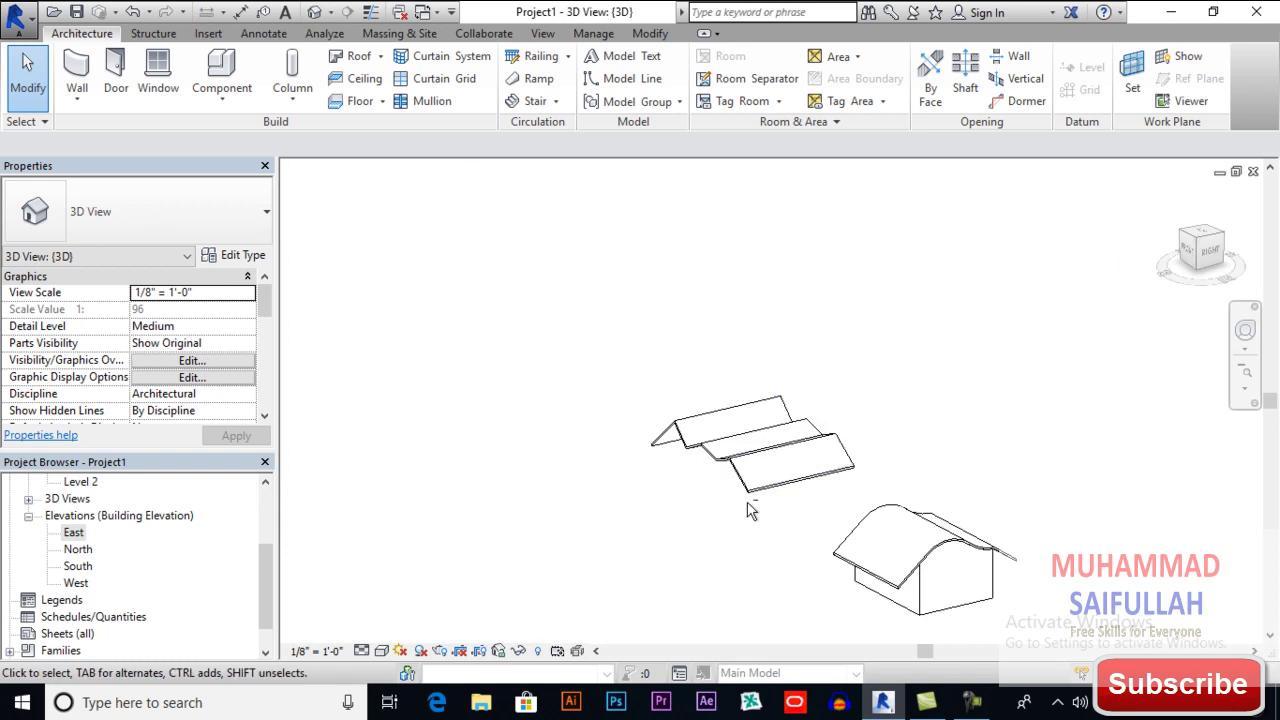
mouse_move(752, 510)
middle_mouse_down("shift")
mouse_move(831, 566)
mouse_move(691, 406)
middle_mouse_up("shift")
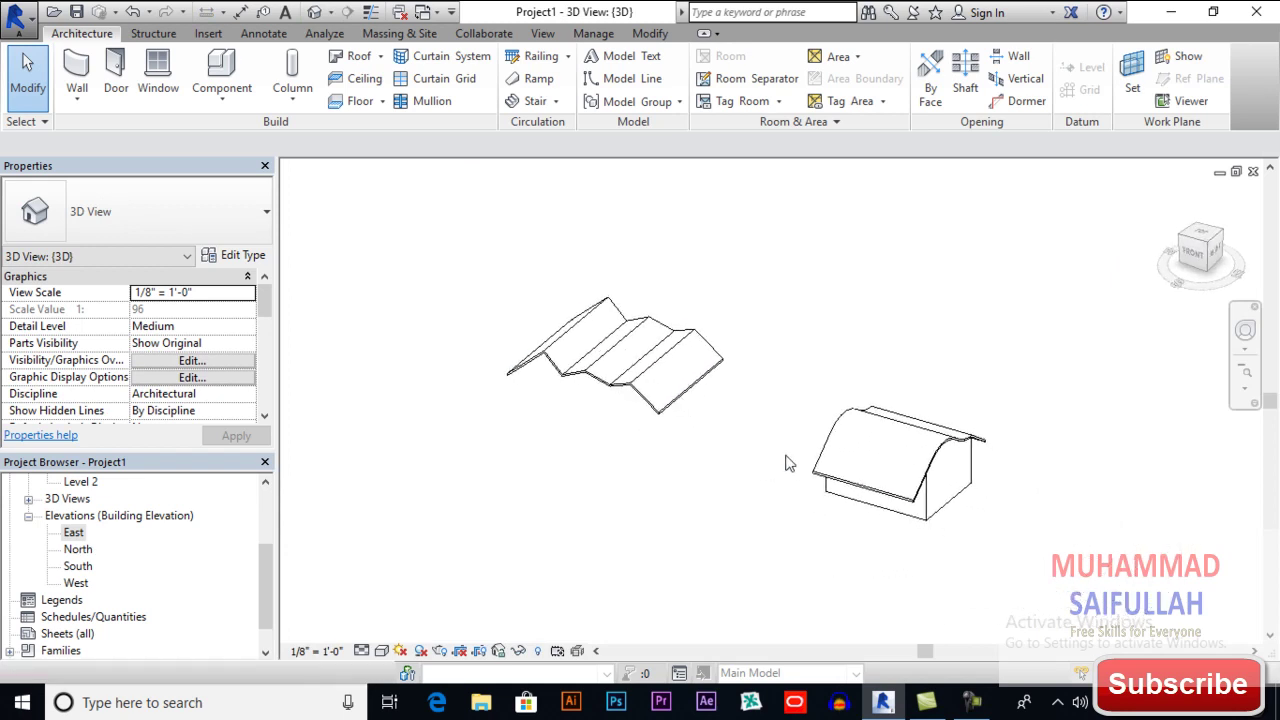
key("Tab")
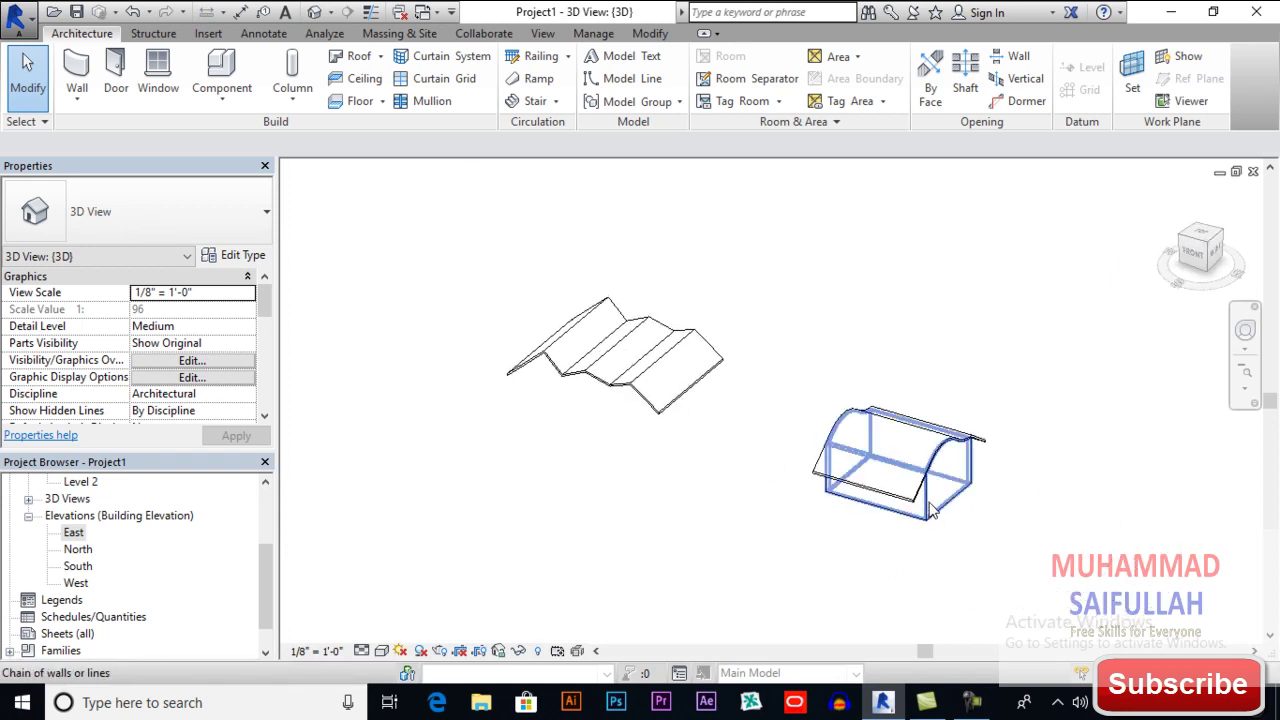
left_click(930, 510)
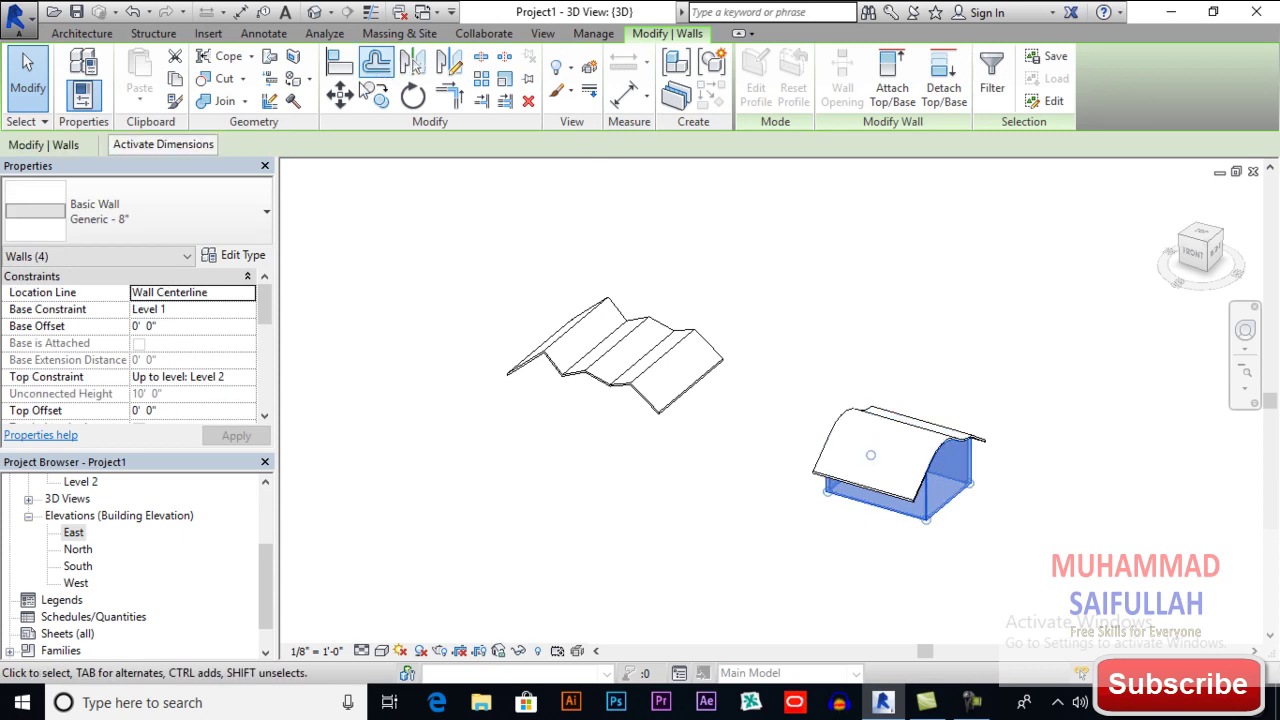
Copy the four selected walls to a spot under the zigzag roof
left_click(378, 103)
left_click(889, 521)
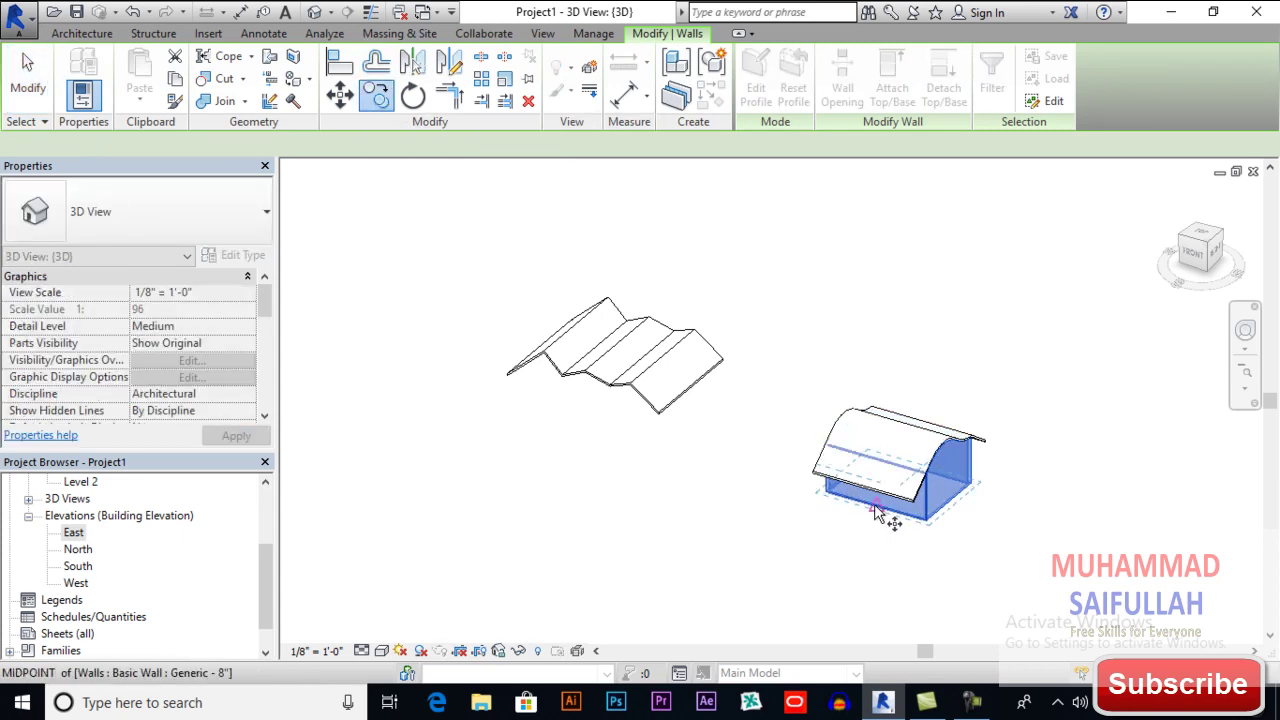
left_click(594, 400)
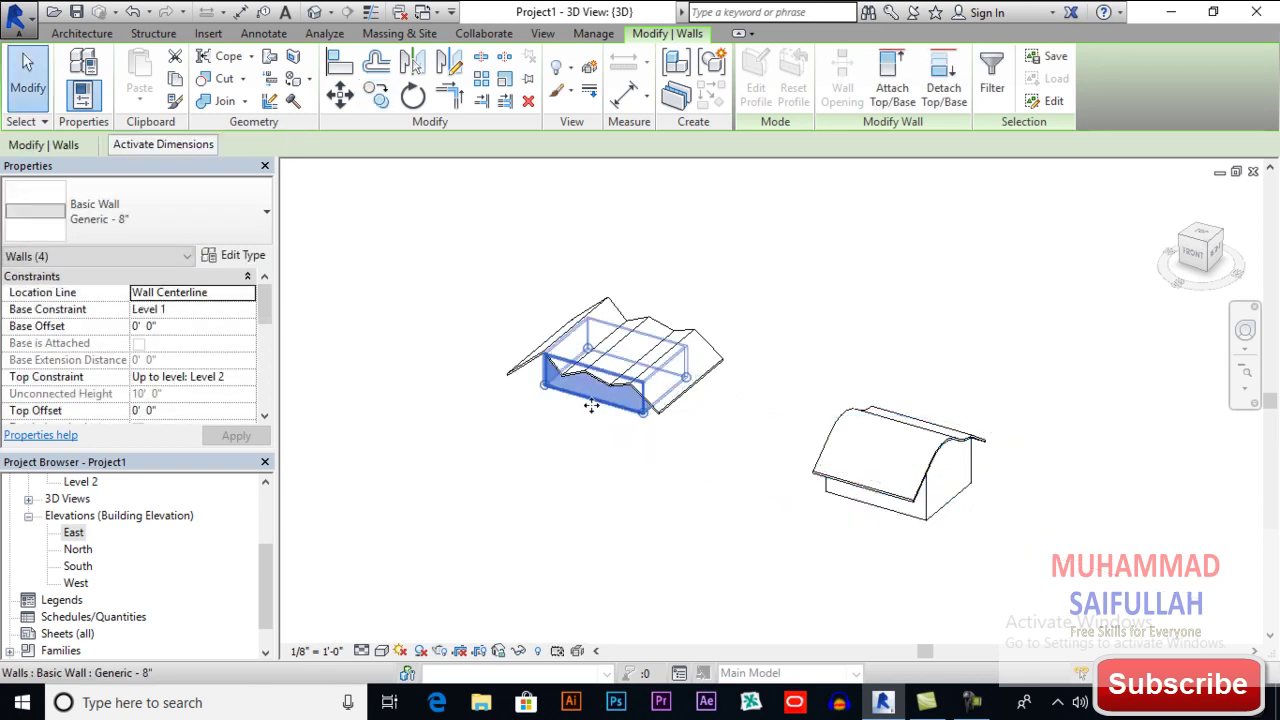
left_click(645, 484)
mouse_move(645, 484)
middle_mouse_down("shift")
mouse_move(679, 460)
mouse_move(681, 430)
middle_mouse_up("shift")
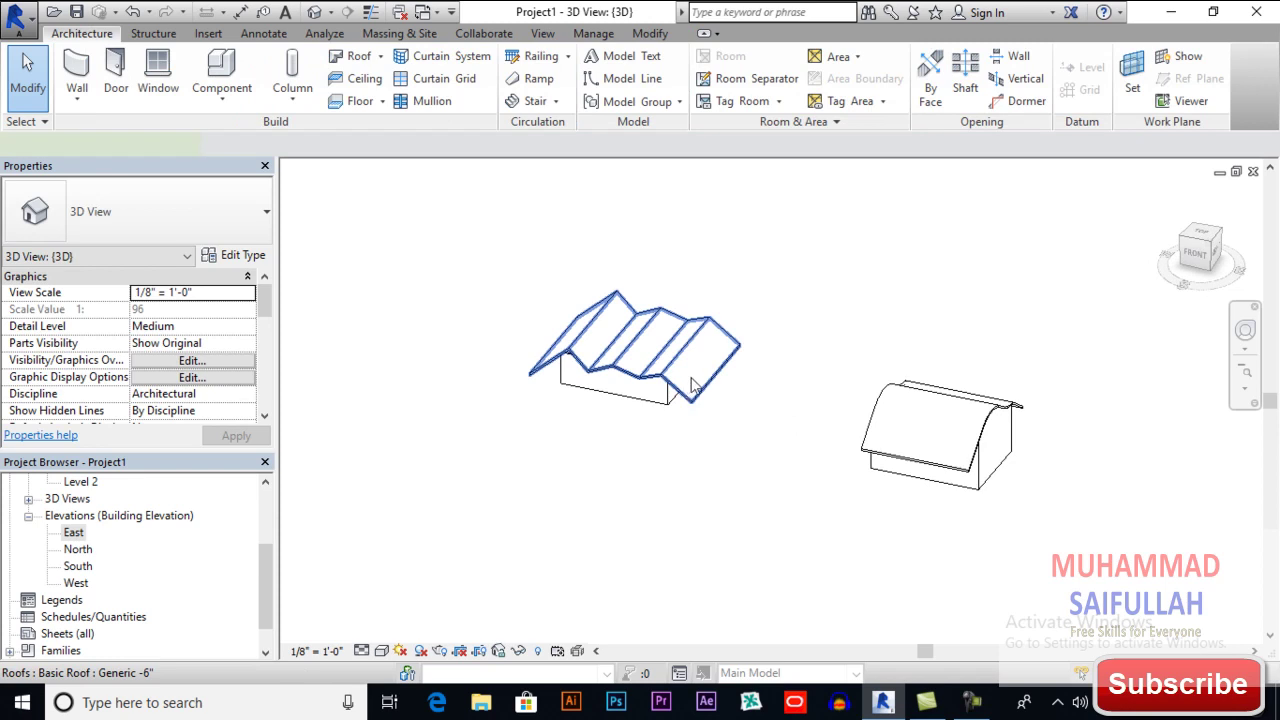
Move the zigzag roof over the copied walls and stretch it to span the enclosure
left_click_drag(692, 385, 690, 375)
mouse_move(675, 385)
middle_mouse_down("shift")
mouse_move(660, 380)
mouse_move(735, 411)
mouse_move(751, 403)
middle_mouse_up("shift")
scroll(660, 380, "up", 2)
scroll(620, 415, "up", 2)
scroll(751, 403, "down", 2)
middle_click_drag(663, 449, 613, 377, "shift")
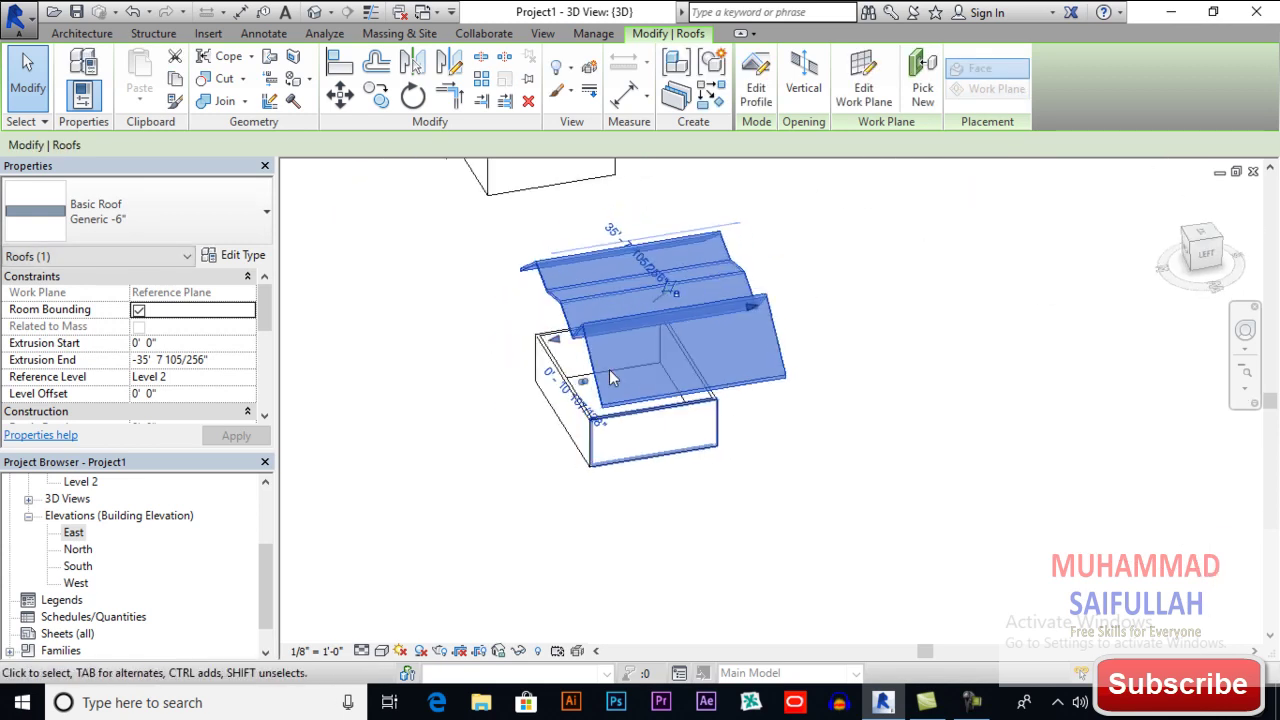
mouse_move(557, 342)
left_mouse_down()
mouse_move(478, 355)
mouse_move(505, 355)
left_mouse_up()
left_click(760, 477)
mouse_move(760, 477)
middle_mouse_down("shift")
mouse_move(263, 370)
mouse_move(263, 343)
mouse_move(266, 400)
mouse_move(348, 458)
middle_mouse_up("shift")
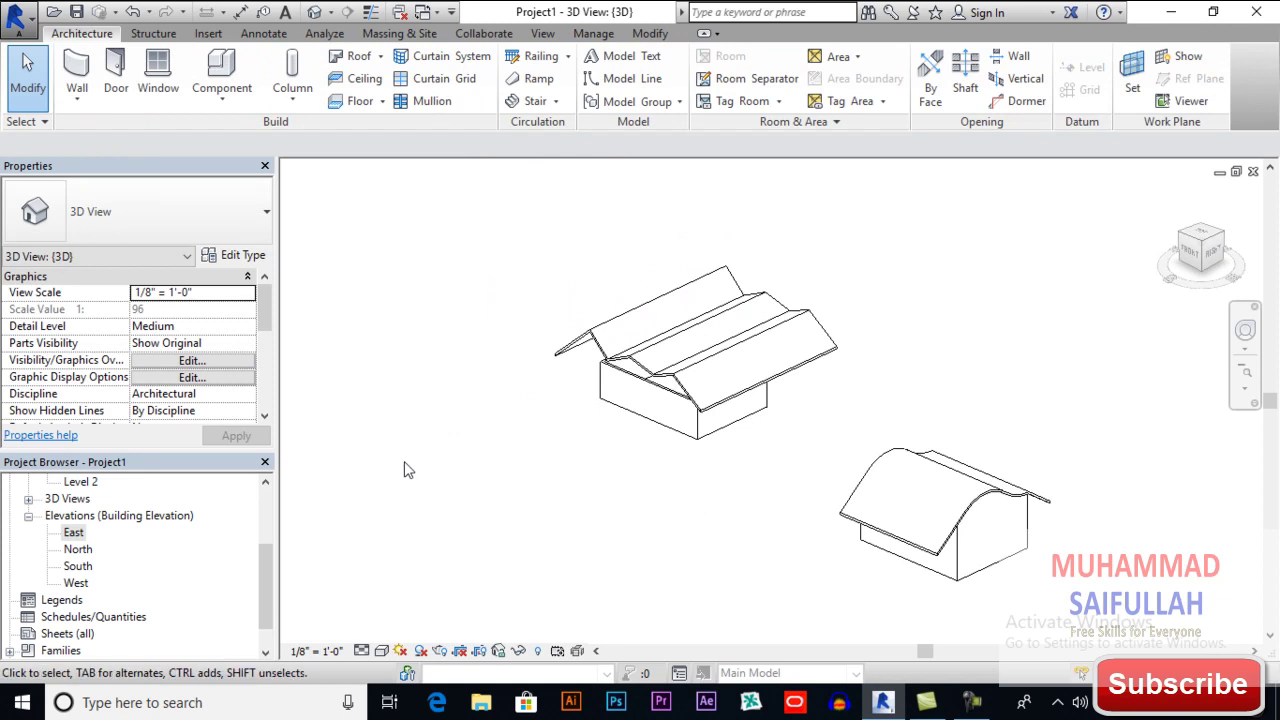
scroll(540, 478, "down", 1)
mouse_move(722, 443)
middle_mouse_down()
mouse_move(586, 406)
mouse_move(654, 394)
mouse_move(650, 474)
mouse_move(678, 420)
middle_mouse_up()
scroll(586, 406, "up", 2)
scroll(651, 443, "up", 1)
scroll(648, 420, "up", 1)
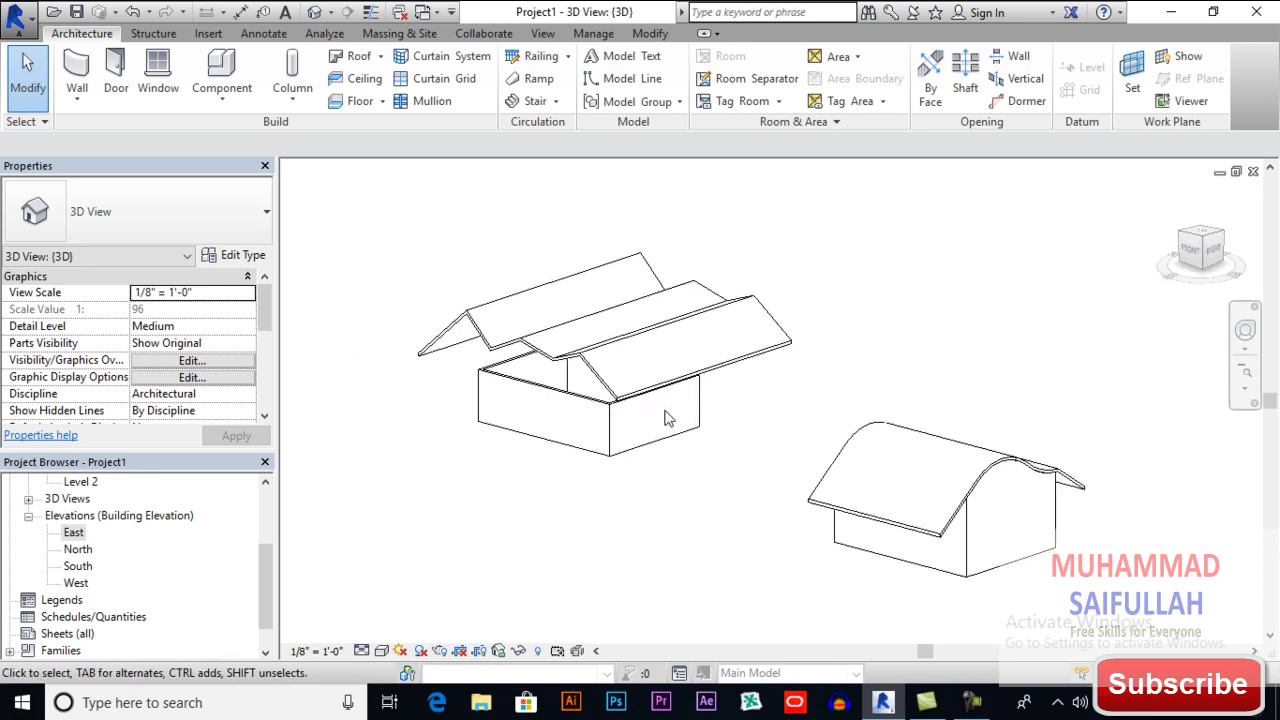
scroll(668, 418, "down", 1)
scroll(657, 434, "down", 1)
middle_click_drag(651, 440, 603, 434)
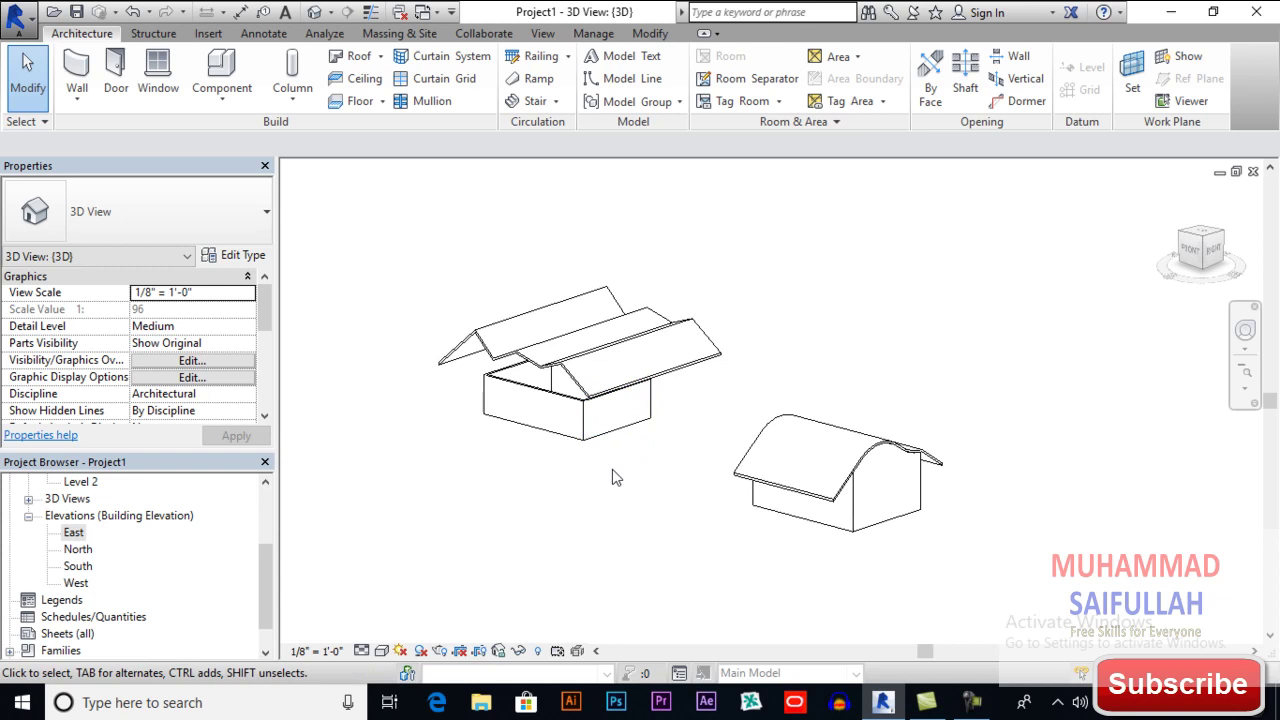
middle_click_drag(615, 477, 597, 455)
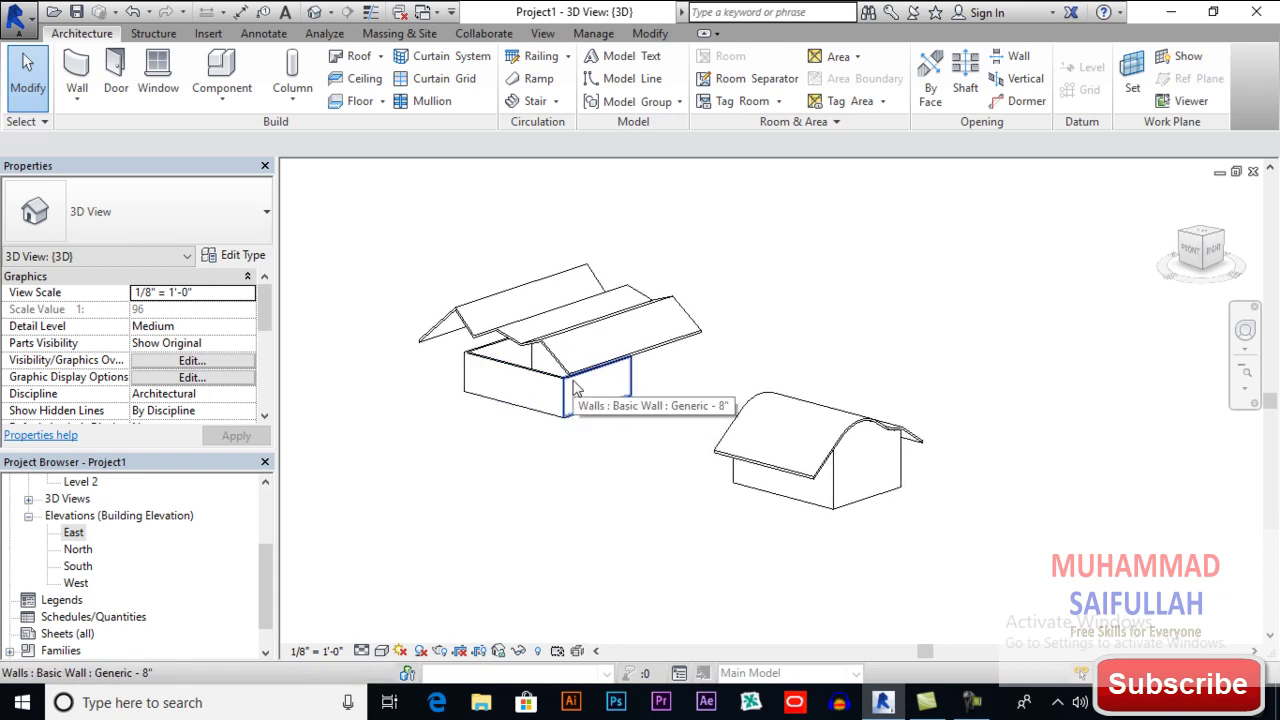
Attach the tops of the left house's four walls to the zigzag roof
key("Tab")
left_click(575, 388)
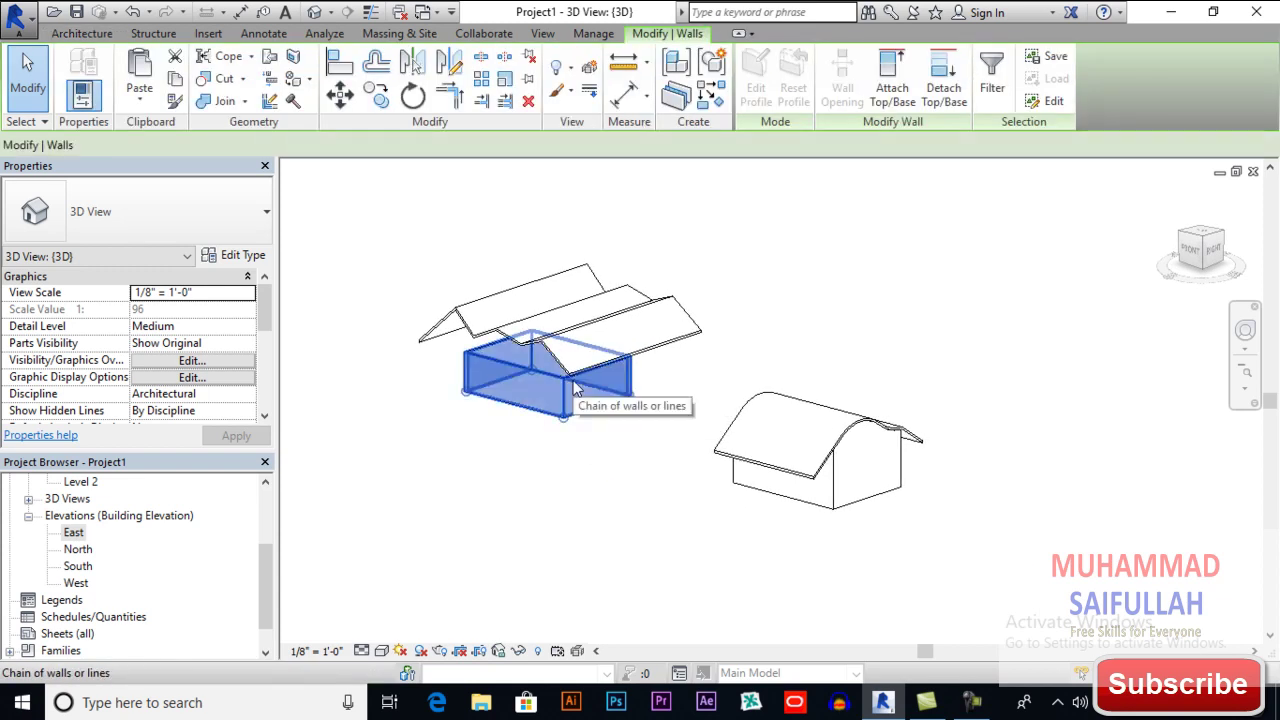
left_click(890, 90)
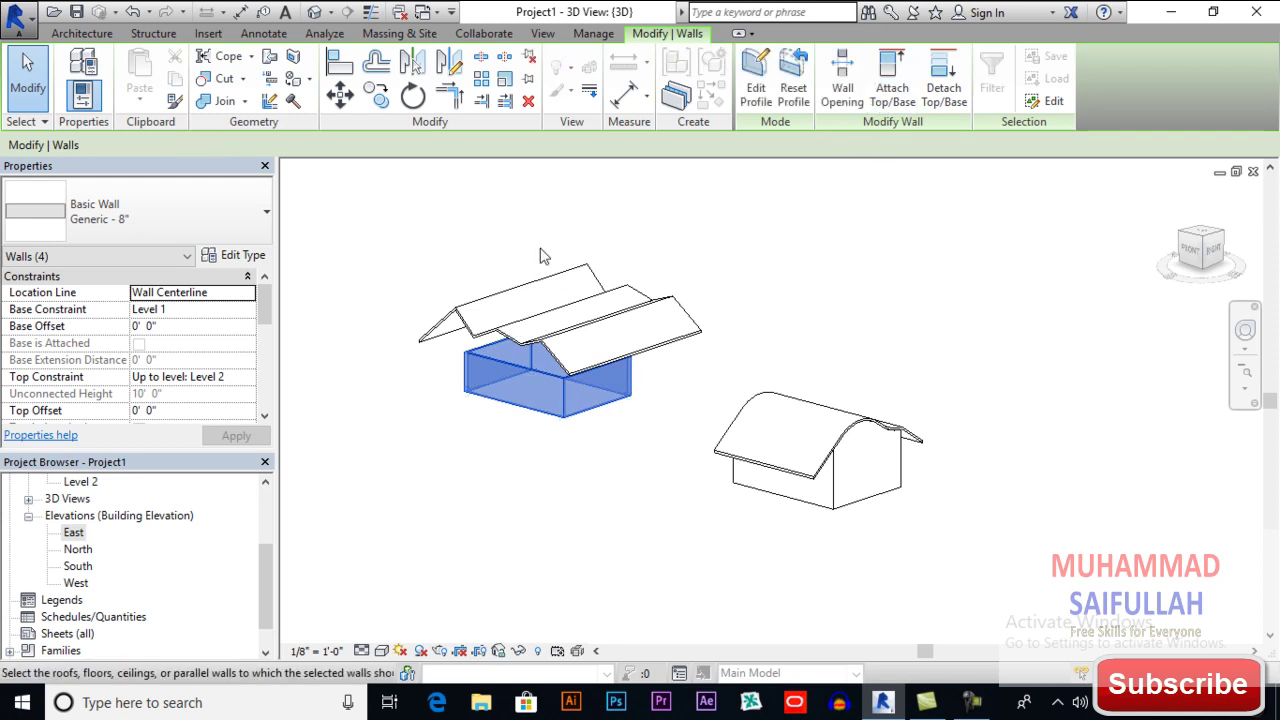
left_click(470, 355)
mouse_move(537, 463)
middle_mouse_down("shift")
mouse_move(591, 349)
mouse_move(608, 262)
mouse_move(649, 223)
mouse_move(743, 271)
mouse_move(629, 289)
mouse_move(533, 404)
mouse_move(600, 477)
mouse_move(609, 437)
mouse_move(671, 440)
mouse_move(658, 441)
middle_mouse_up("shift")
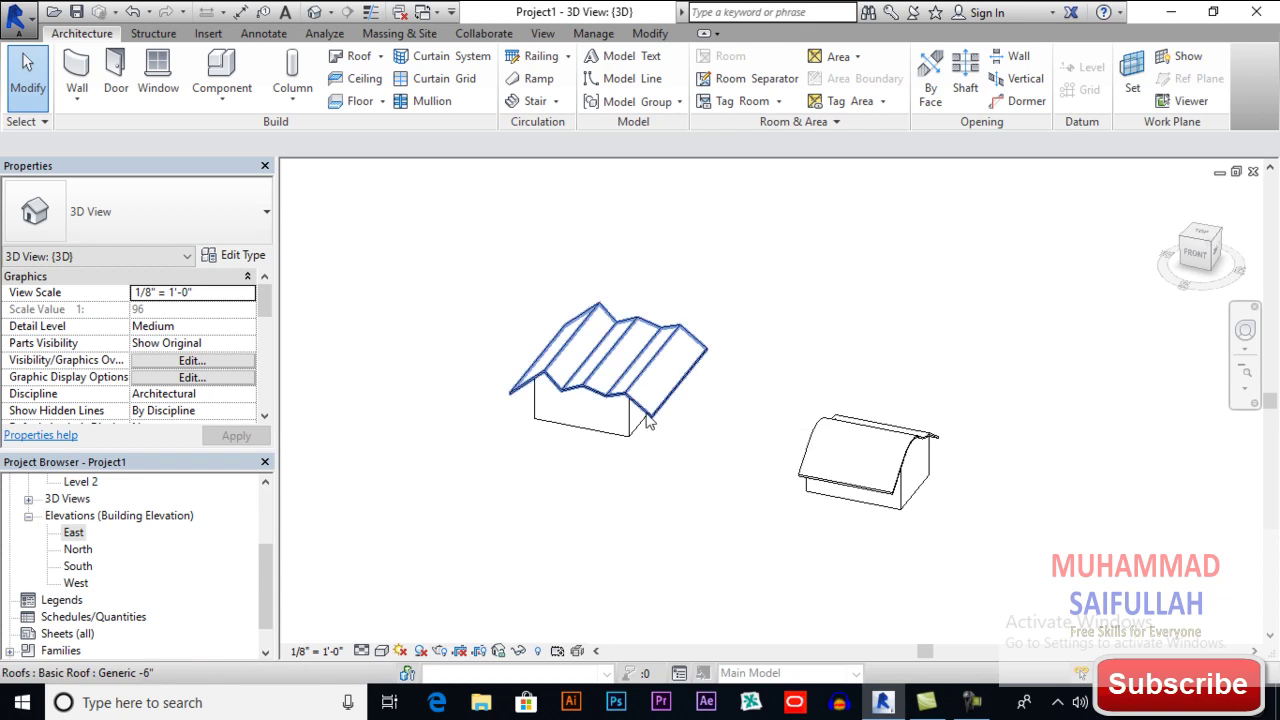
scroll(645, 421, "up", 2)
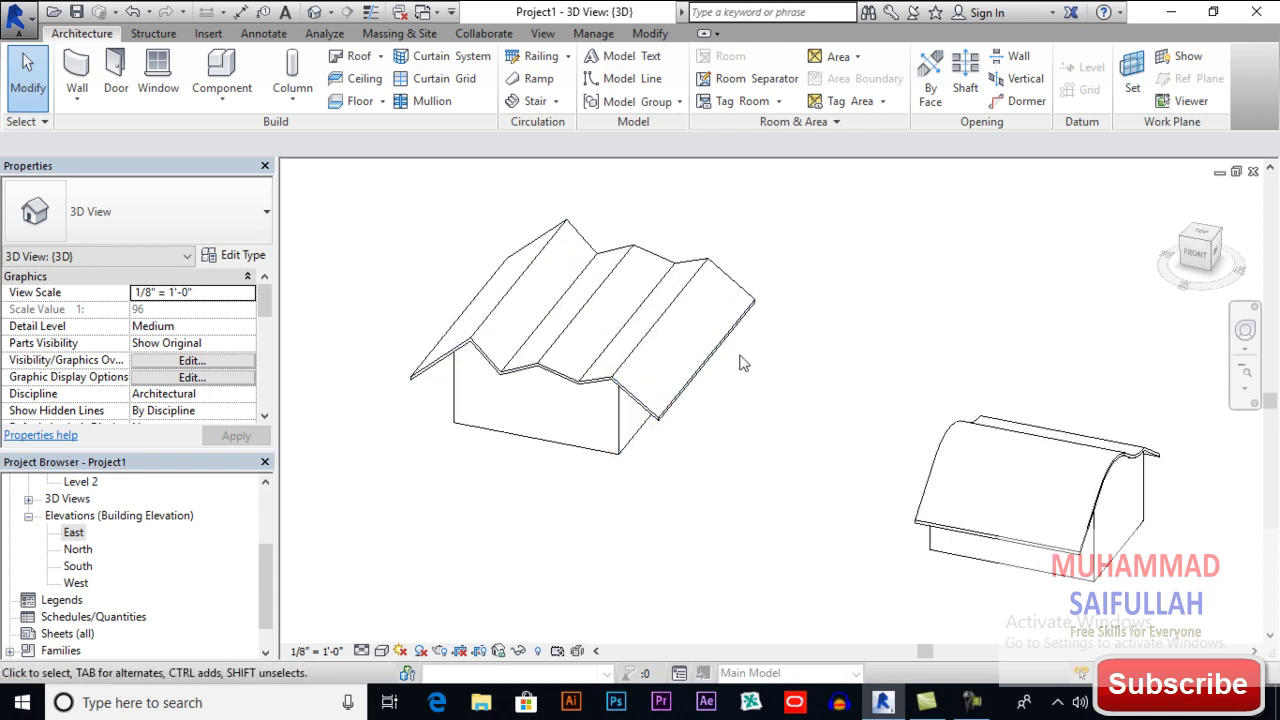
Put the zigzag roof into Edit Profile and show its sketch in the South elevation
left_click(748, 320)
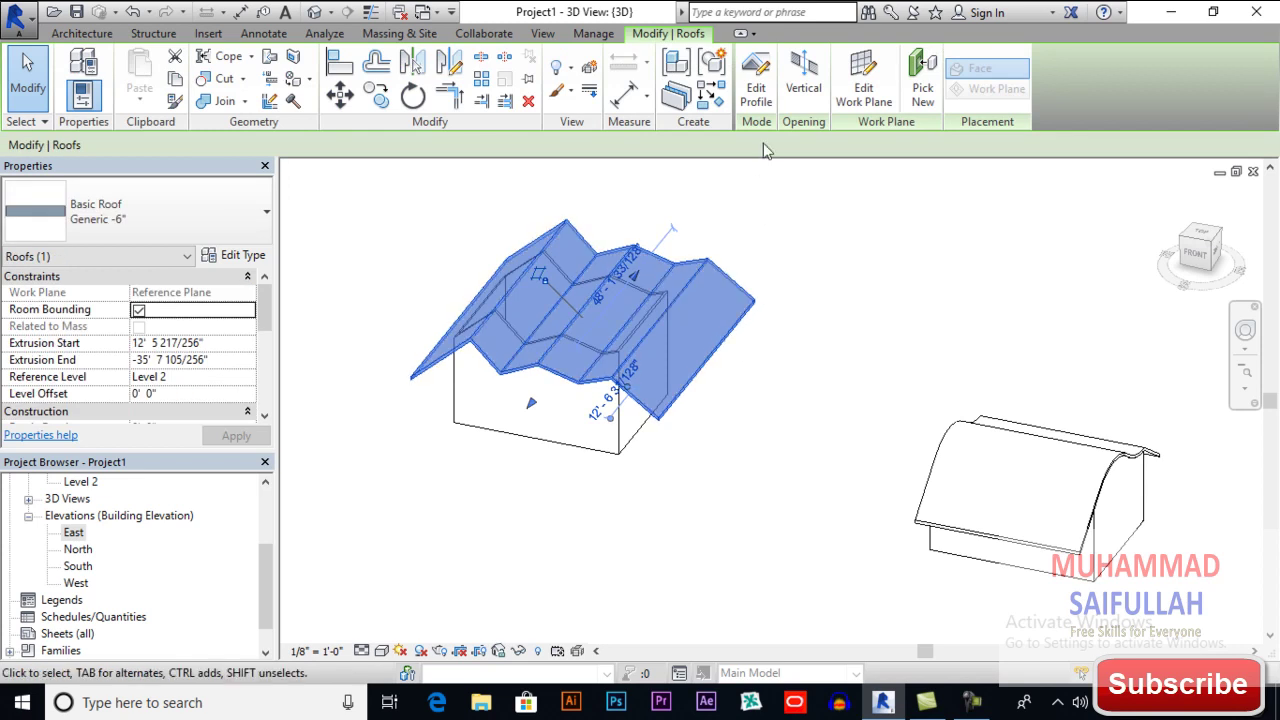
left_click(757, 90)
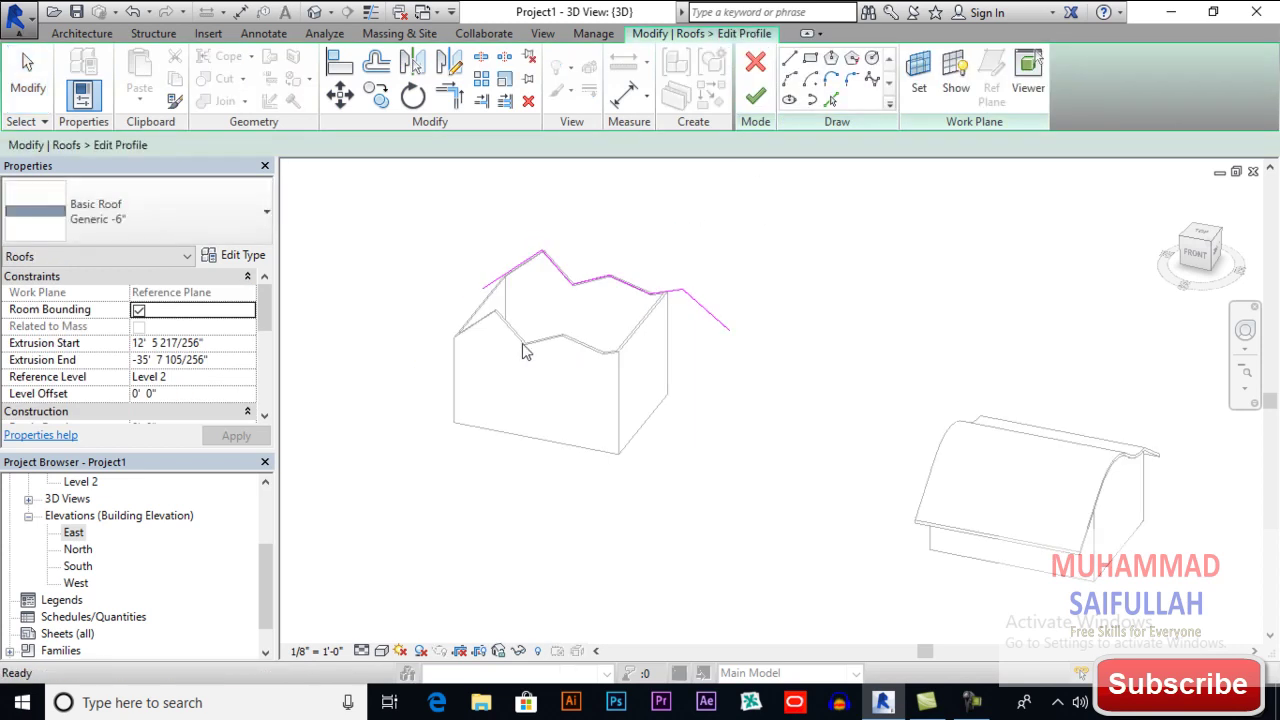
scroll(600, 302, "up", 1)
scroll(600, 302, "up", 1)
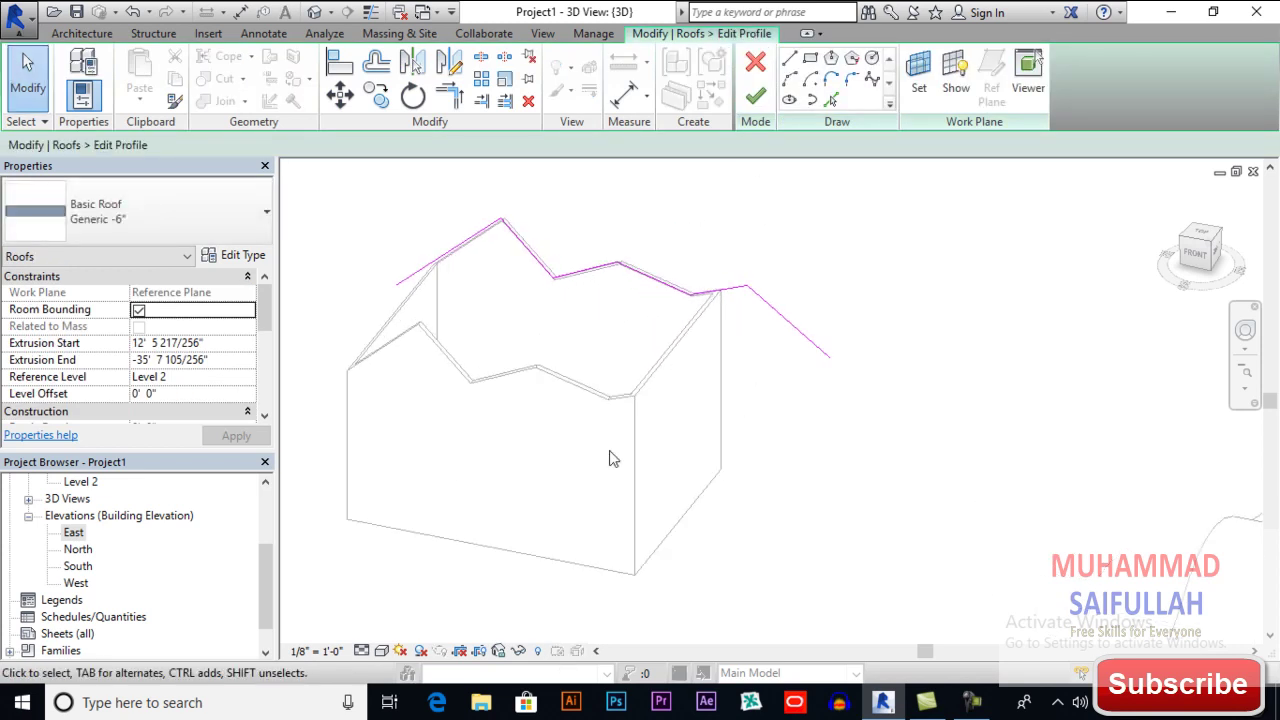
double_click(76, 533)
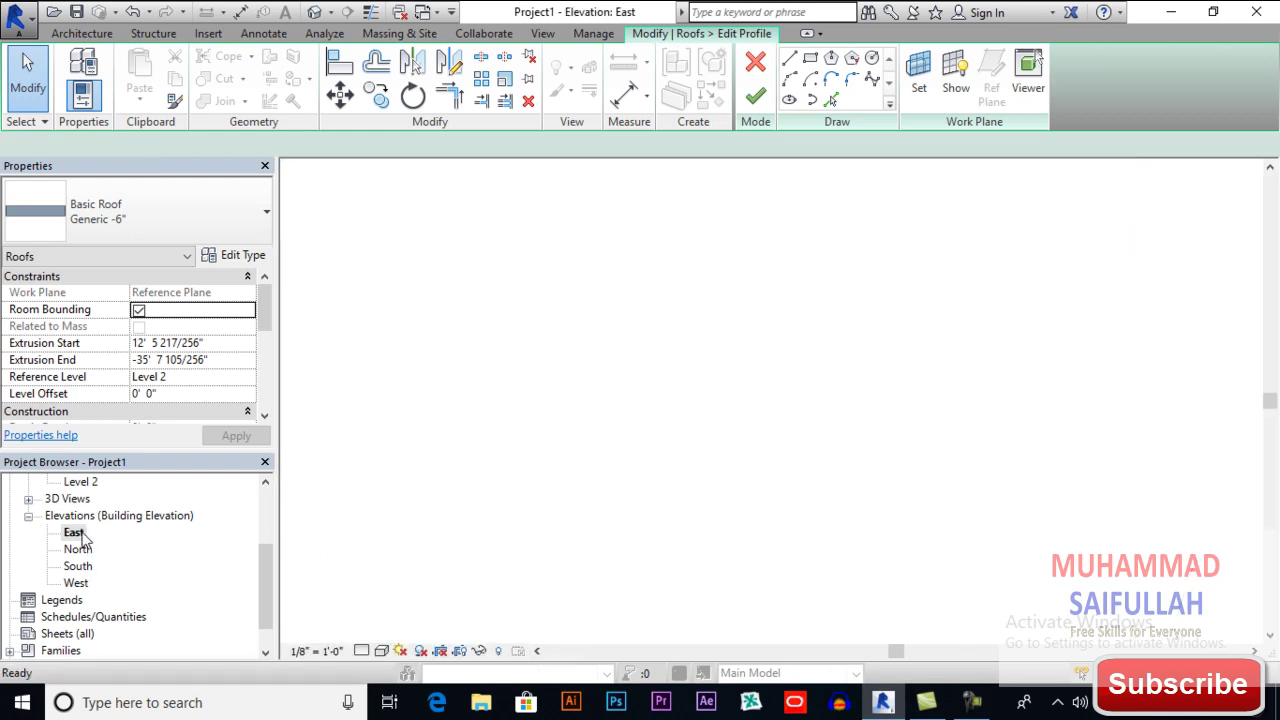
scroll(688, 445, "down", 1)
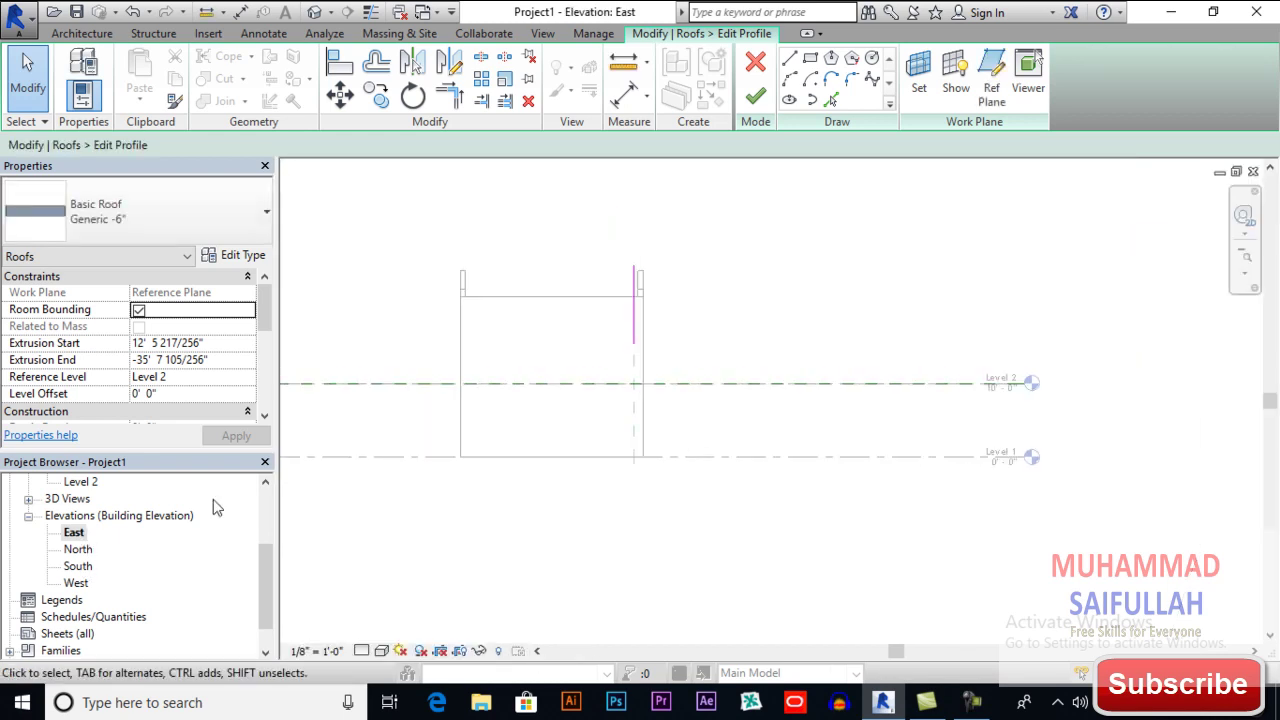
double_click(78, 566)
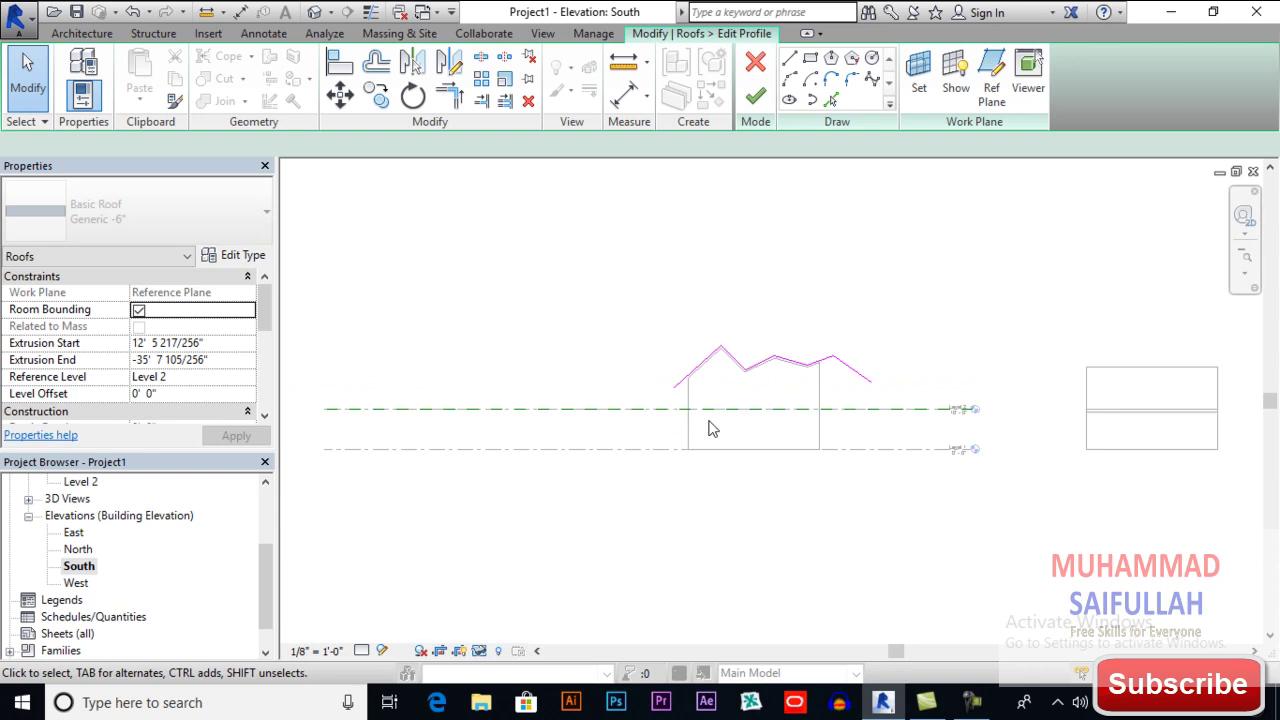
scroll(735, 372, "up", 5)
scroll(690, 362, "up", 1)
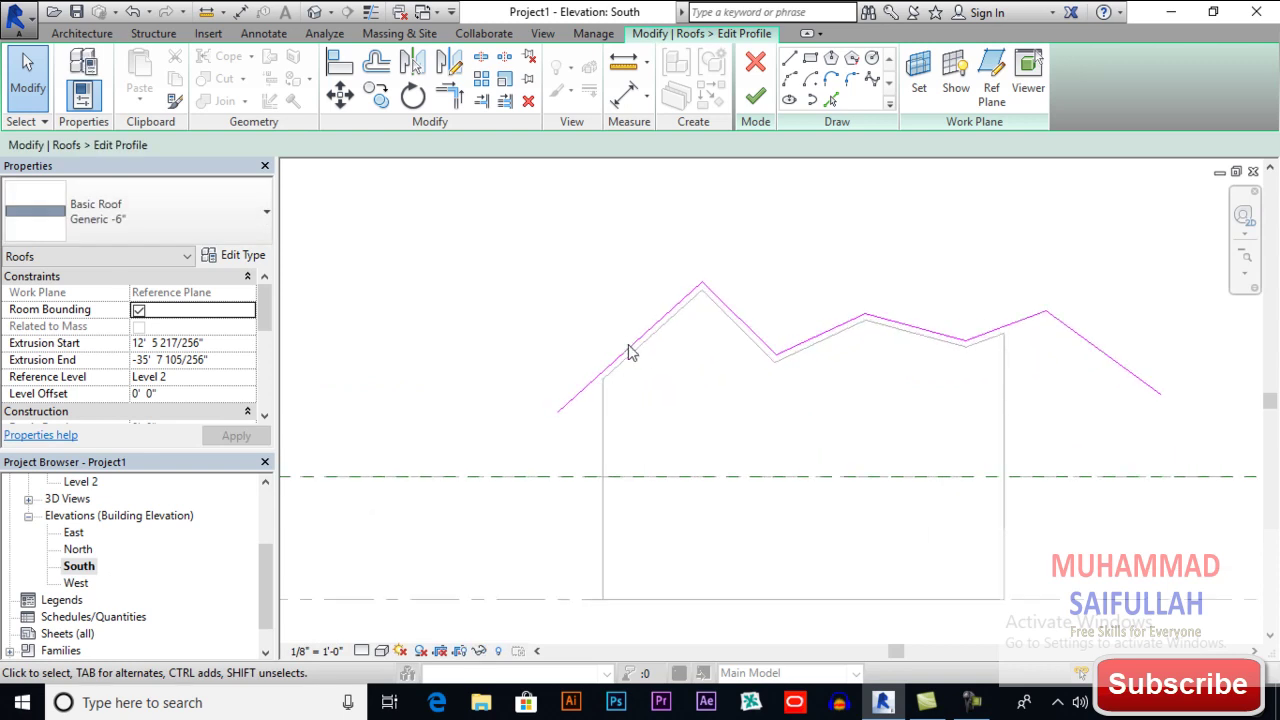
Replace the leftmost sloped profile line with an arc sweeping down-left from the peak
left_click(630, 352)
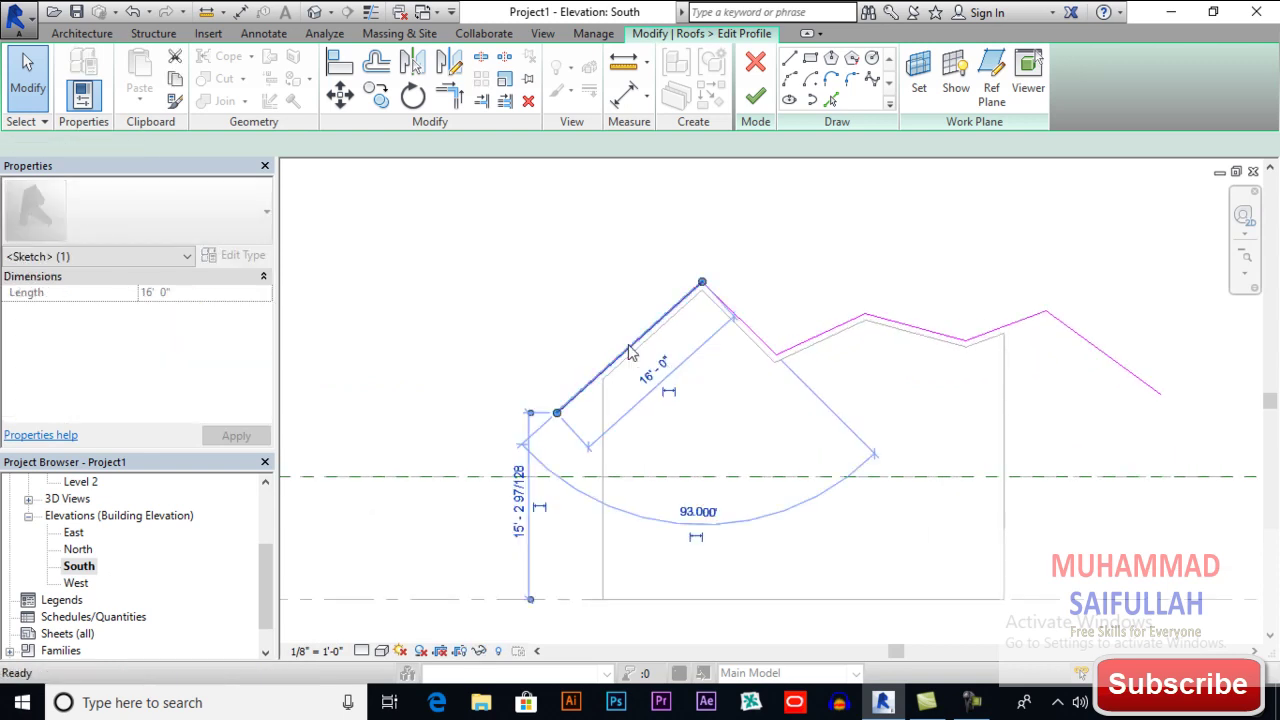
key("Delete")
left_click(791, 80)
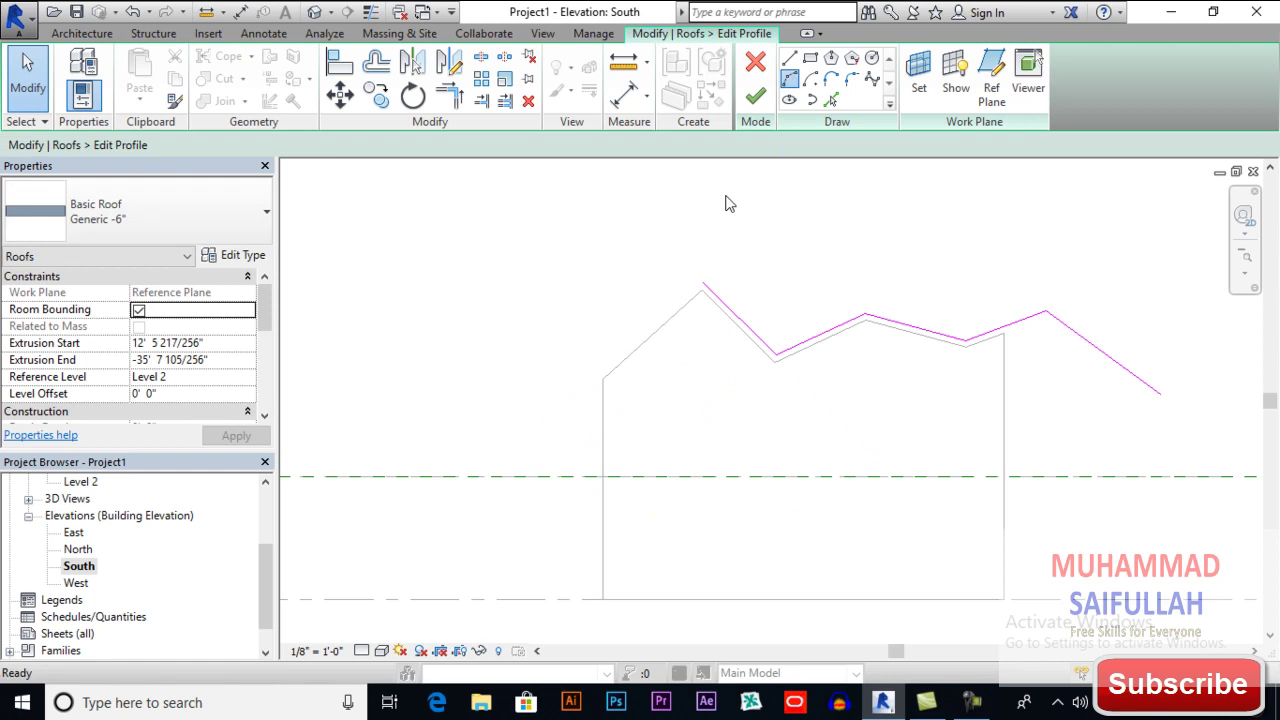
left_click(703, 284)
left_click(528, 291)
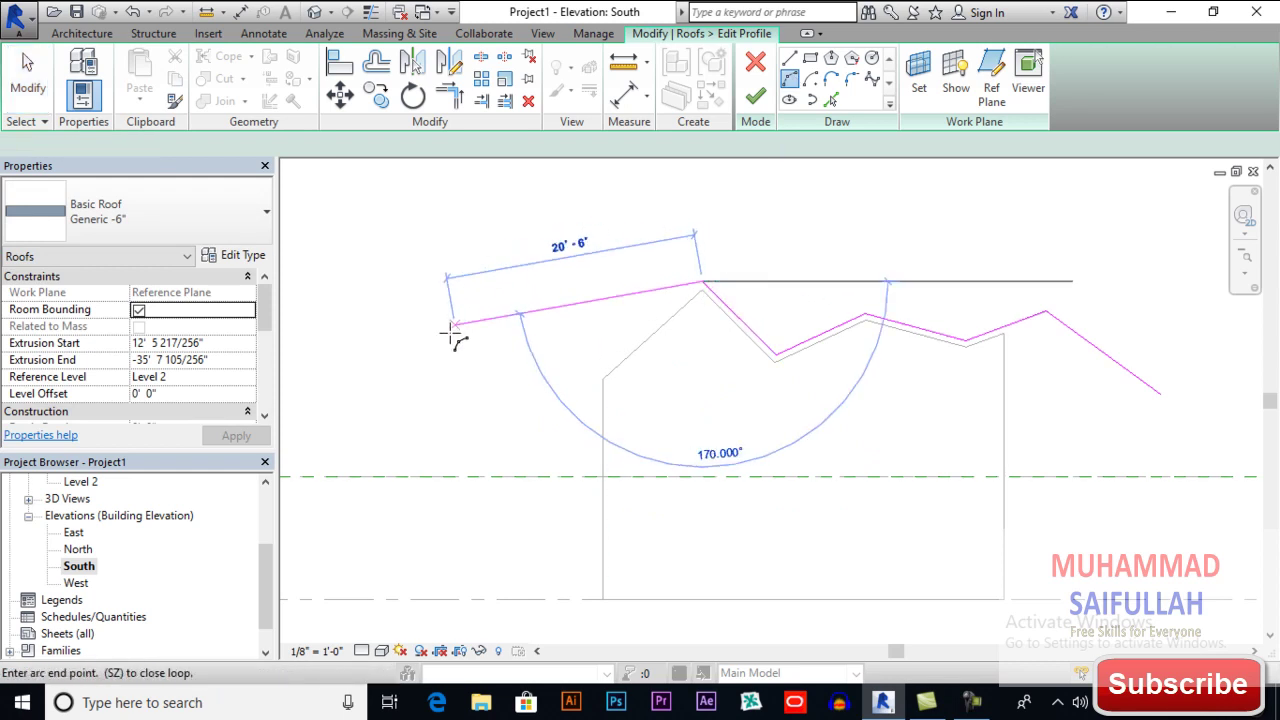
left_click(446, 335)
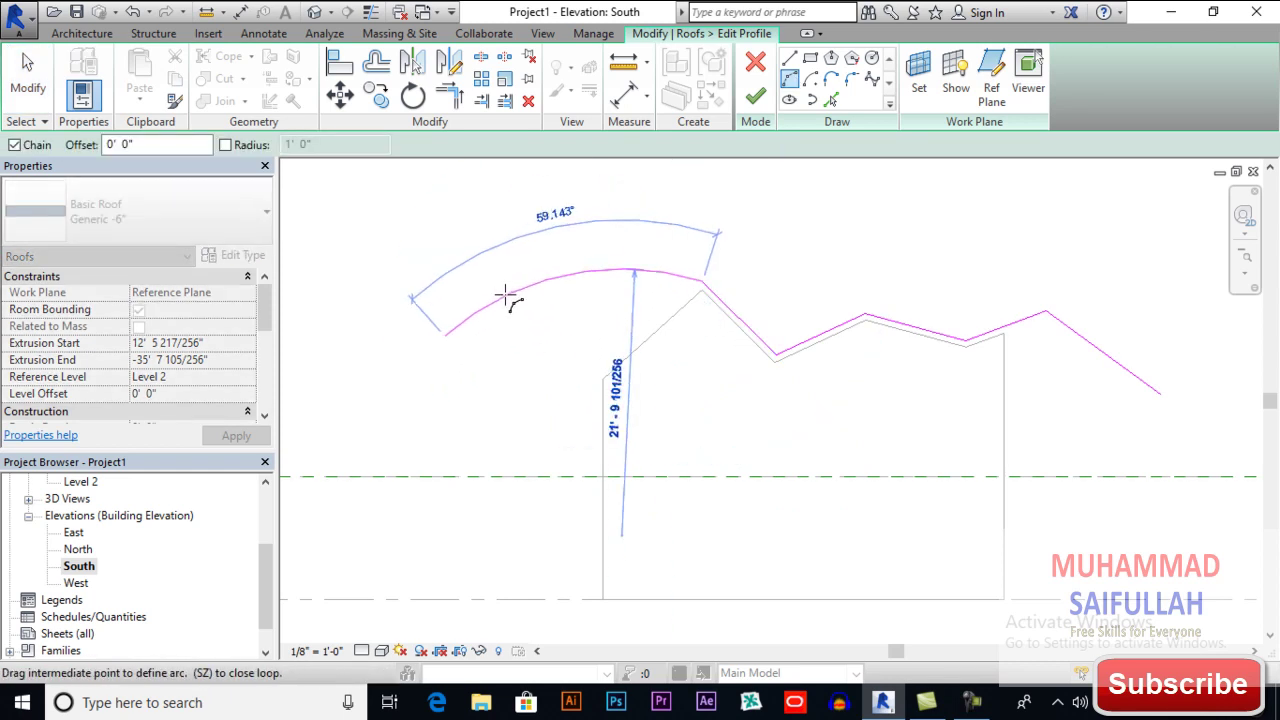
left_click(509, 297)
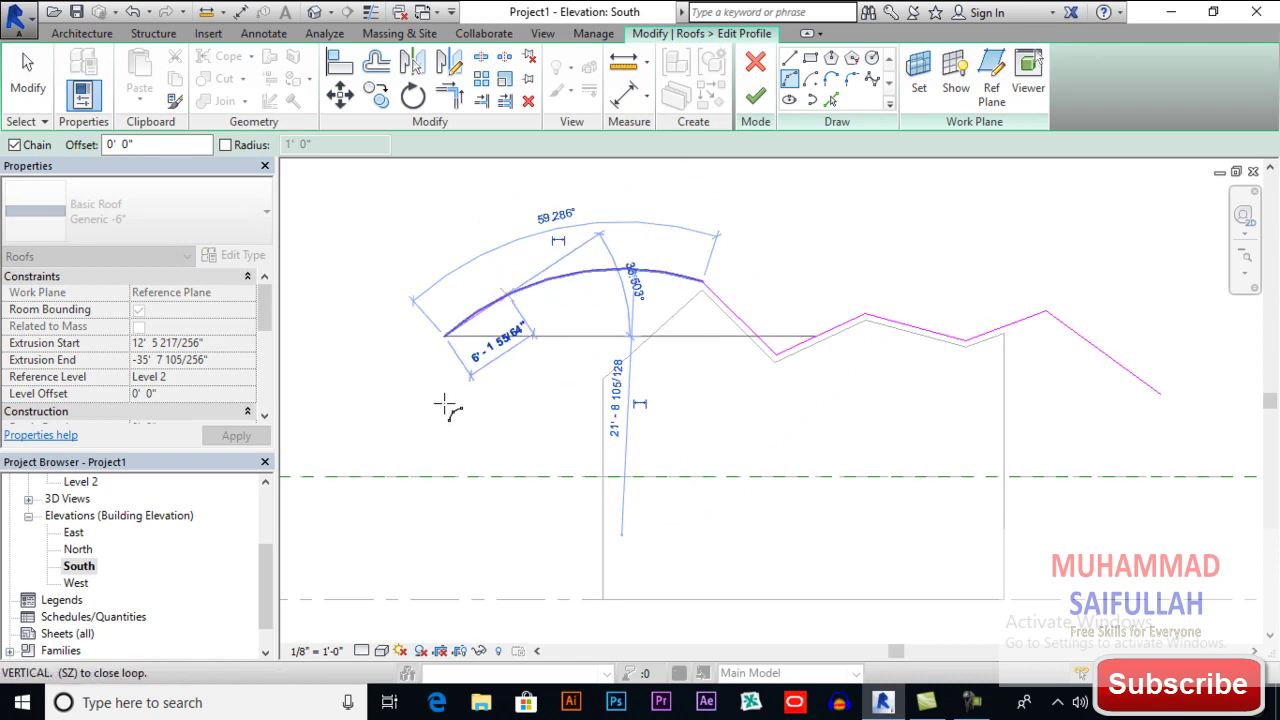
key("Escape")
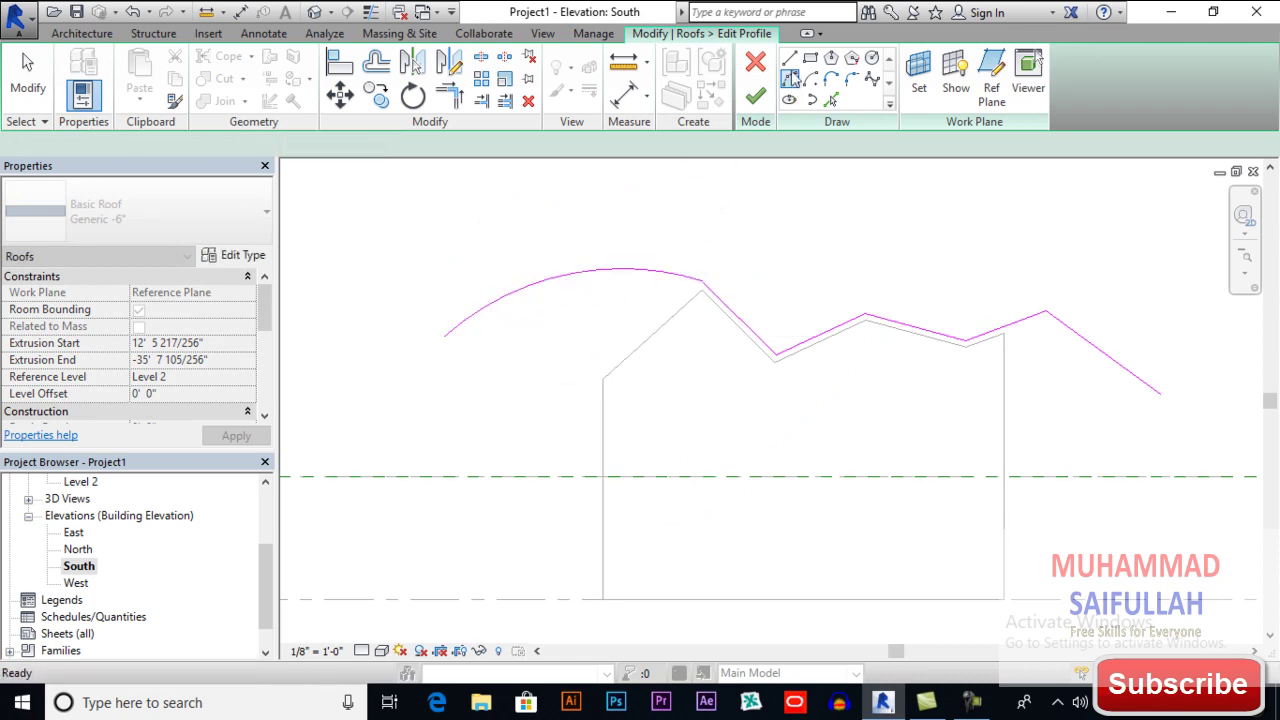
Add a short horizontal eave line extending left from the arc's end
left_click(789, 60)
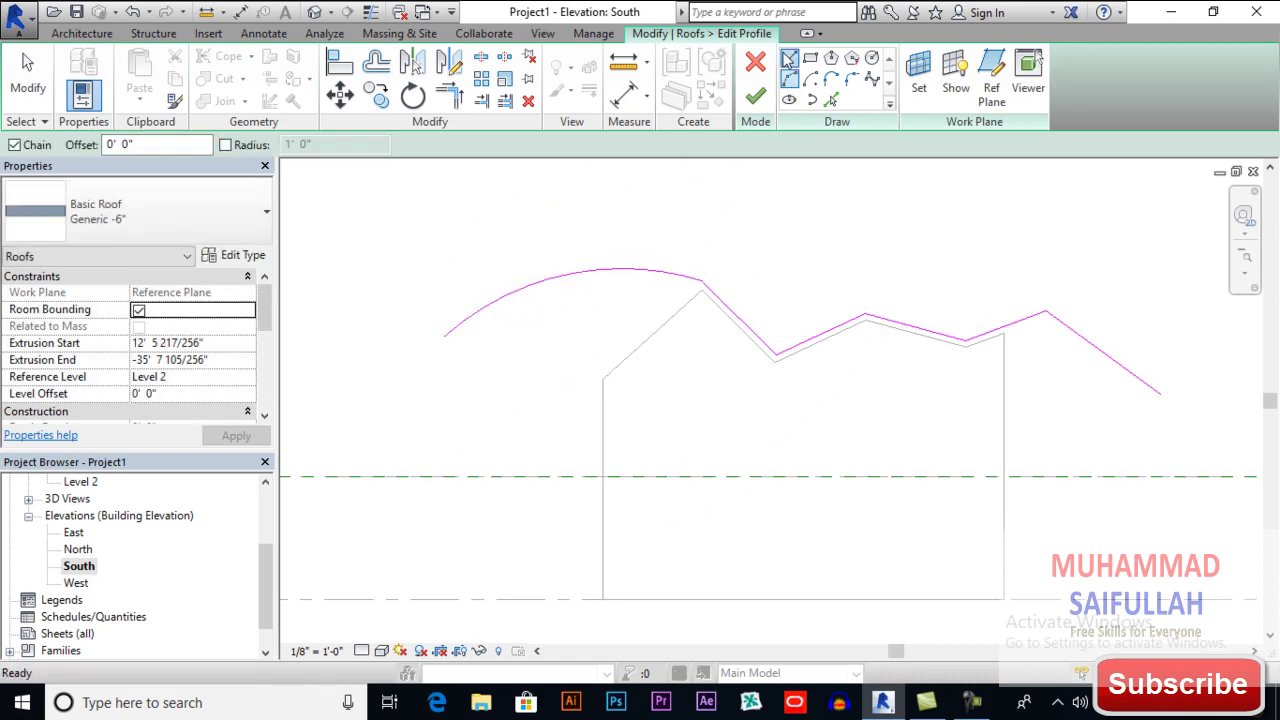
left_click(445, 336)
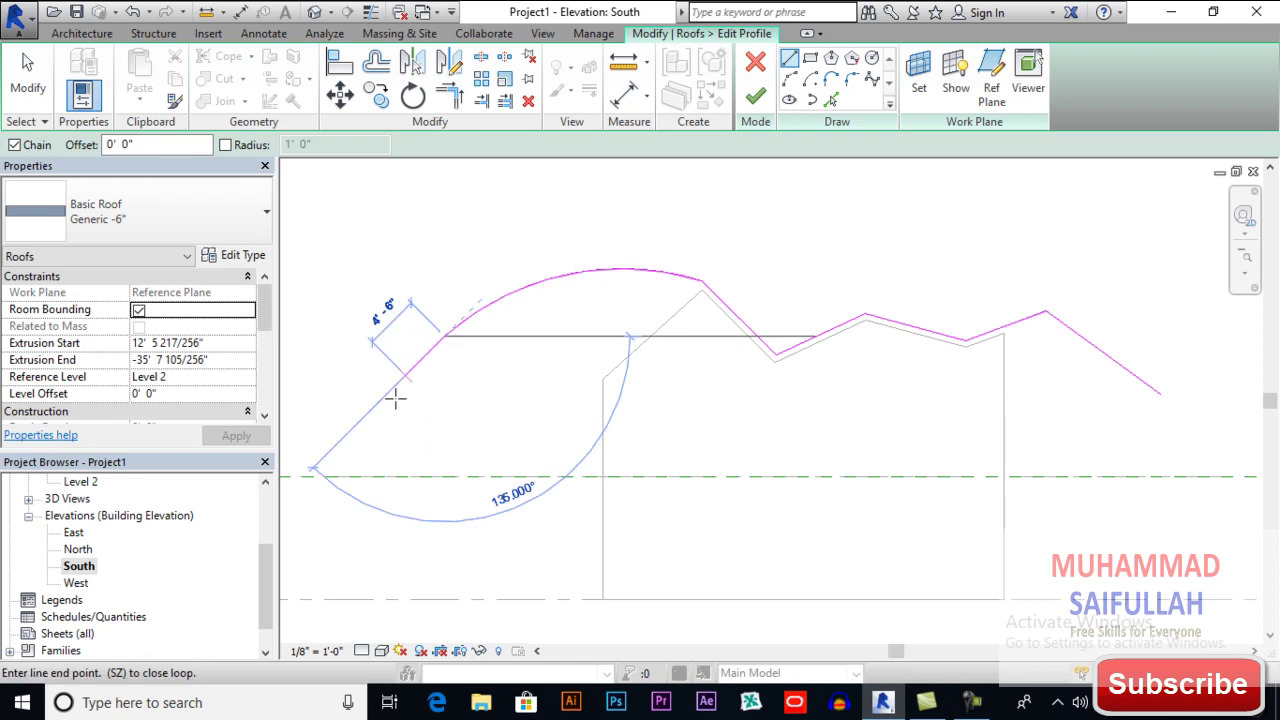
left_click(385, 335)
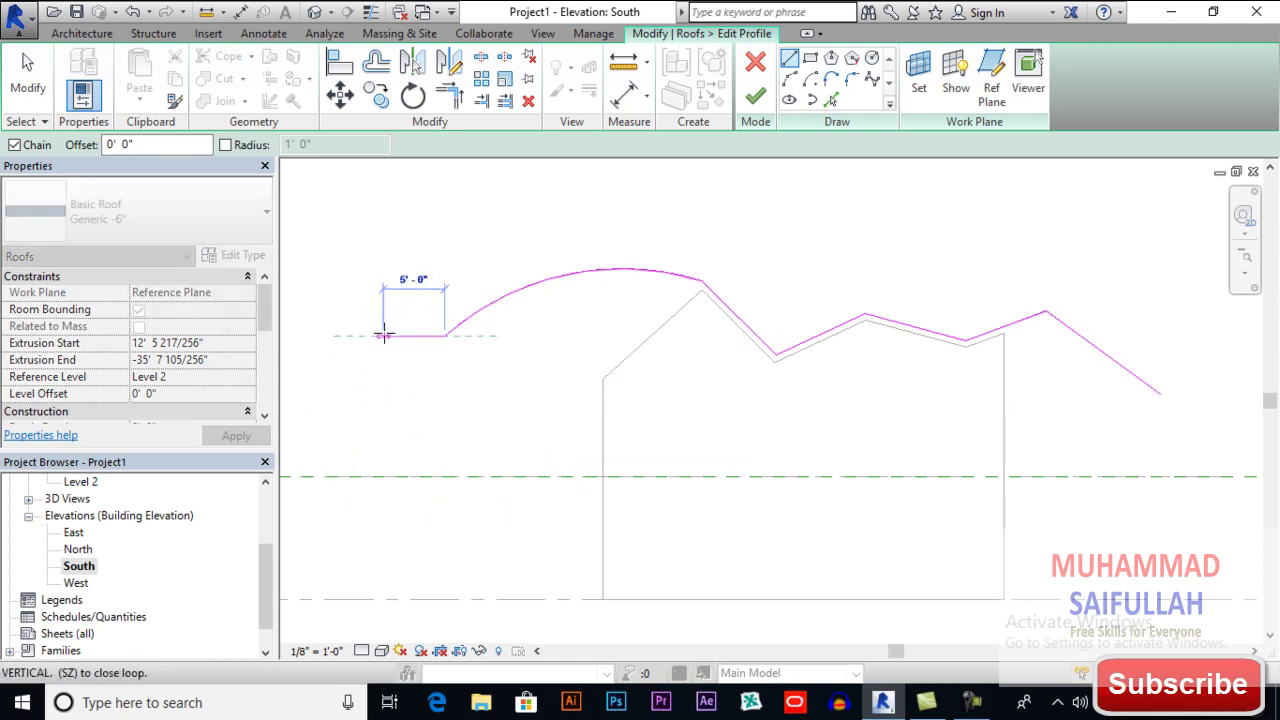
key("Escape")
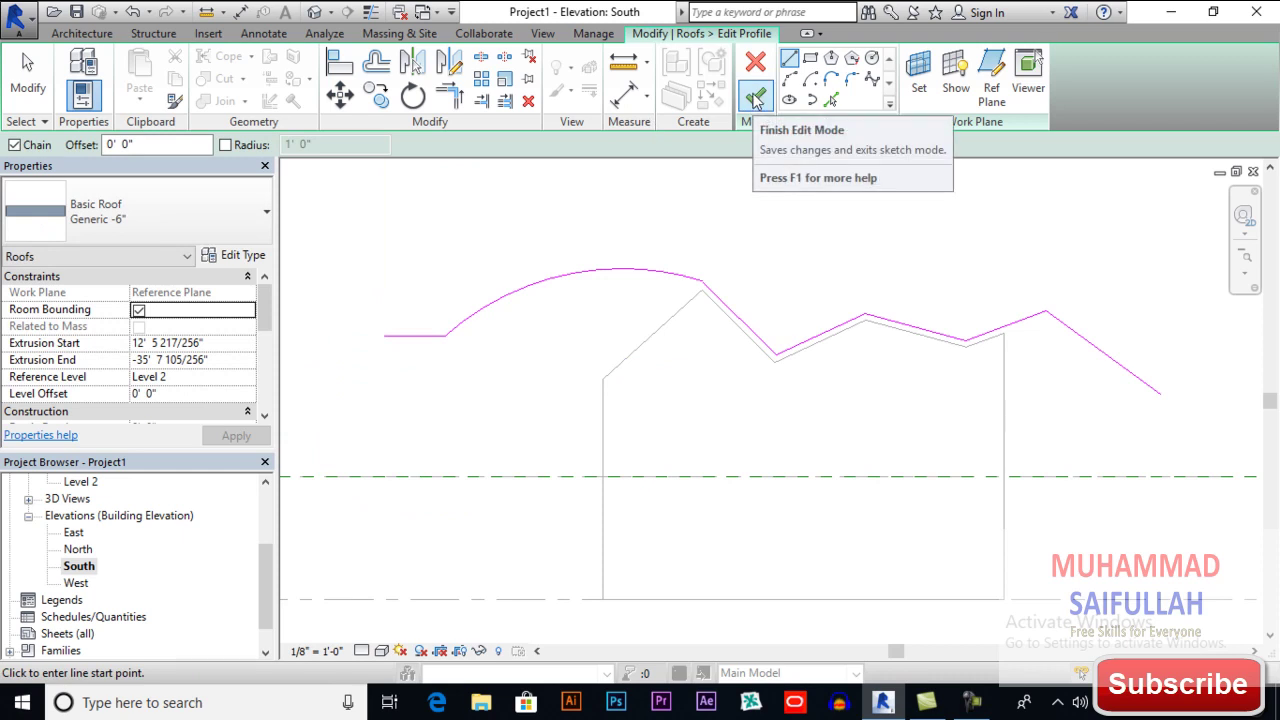
Finish the profile edit to rebuild the roof, then deselect it
left_click(755, 97)
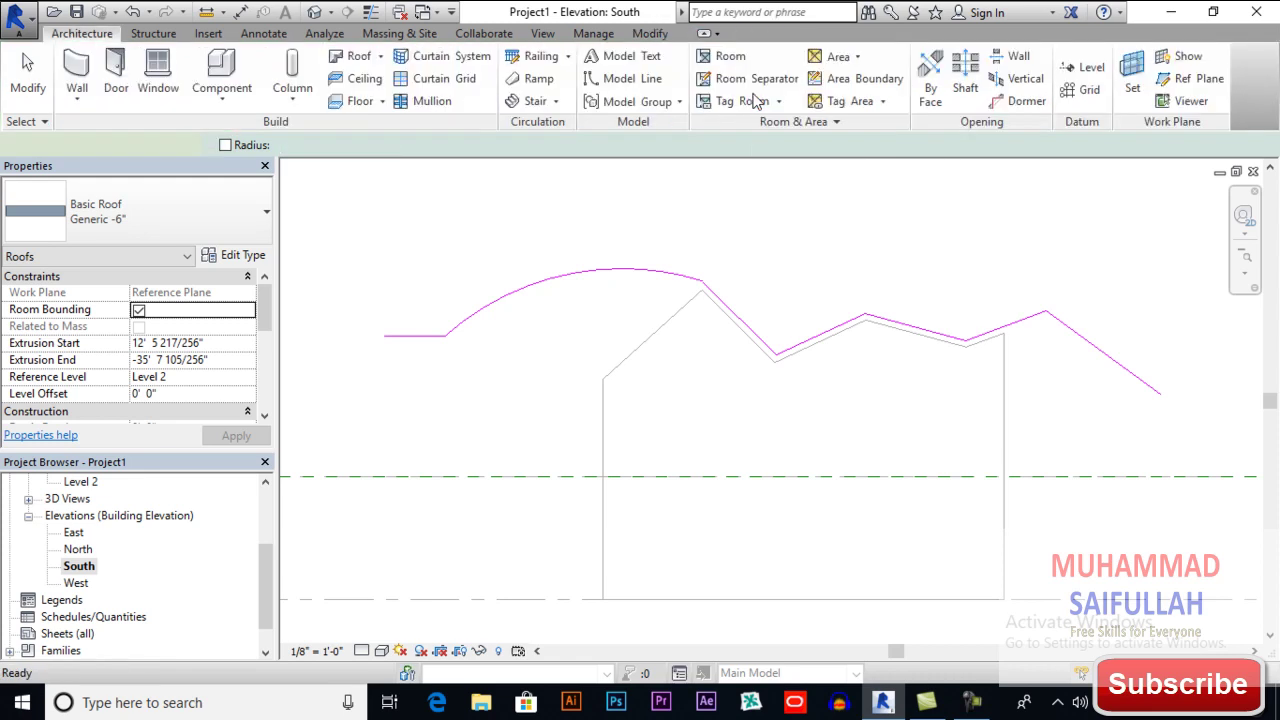
left_click(685, 362)
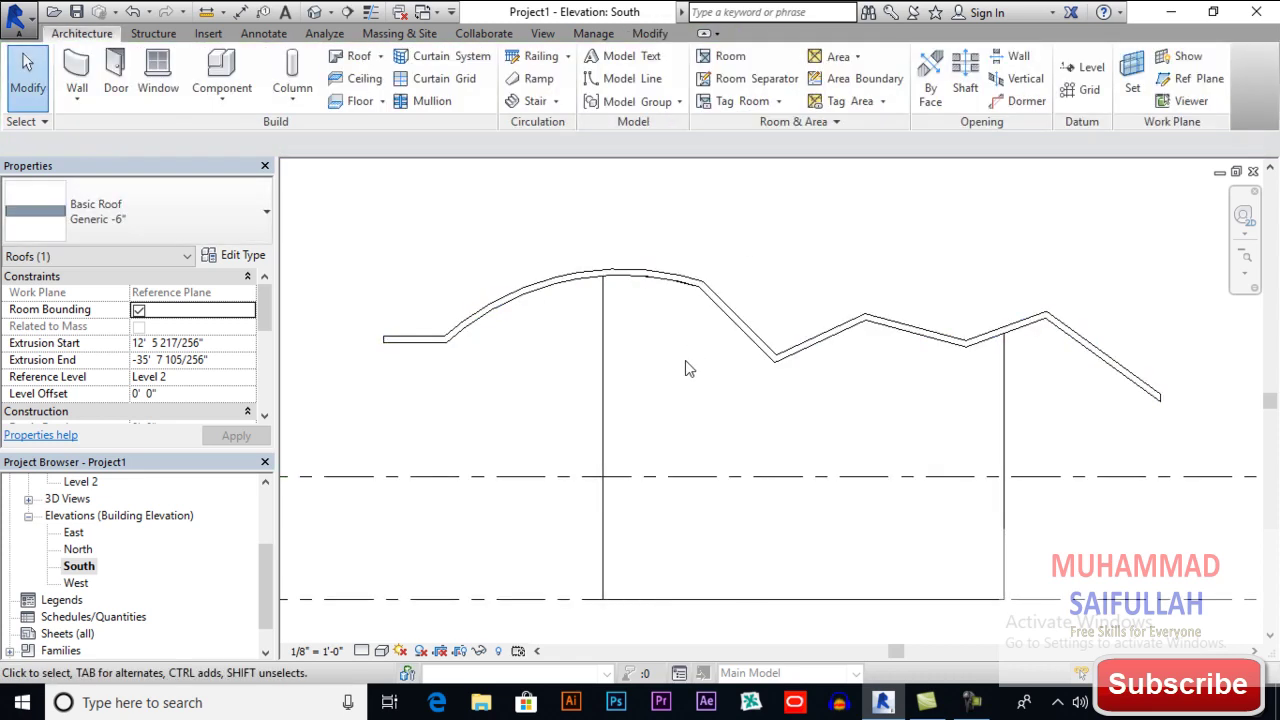
scroll(686, 364, "down", 2)
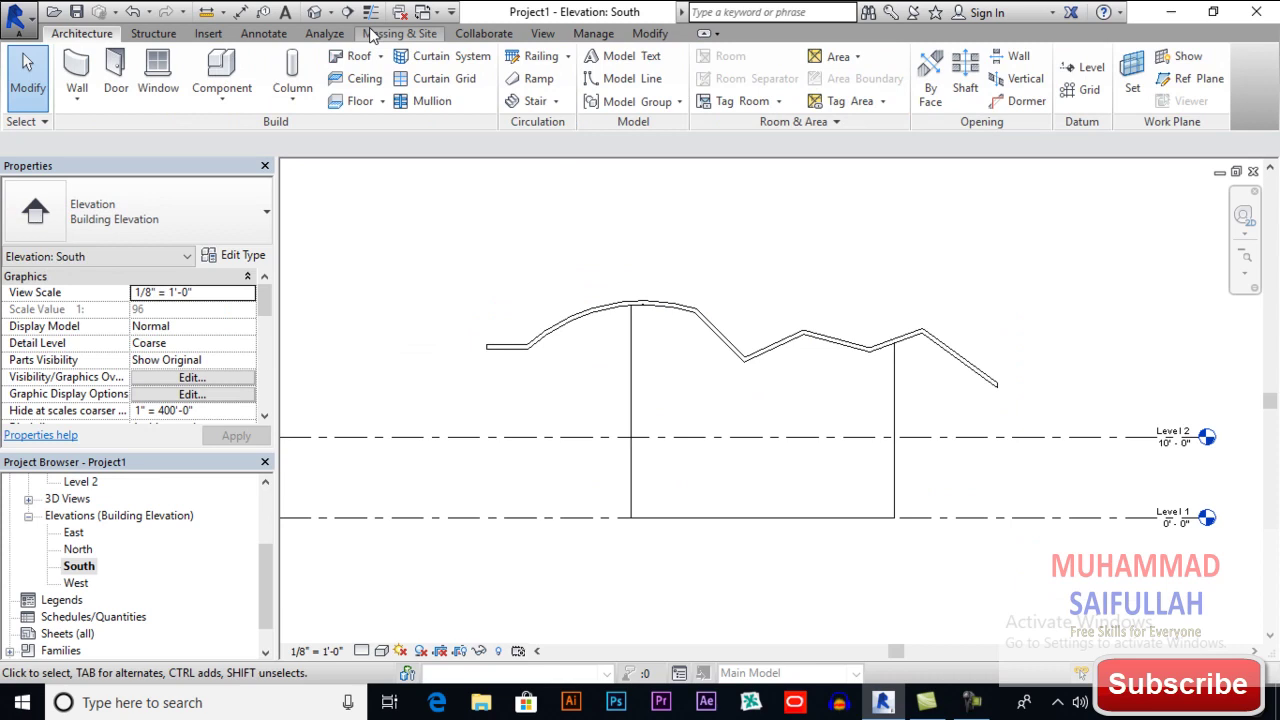
View both roofed buildings together in the default 3D view
left_click(316, 13)
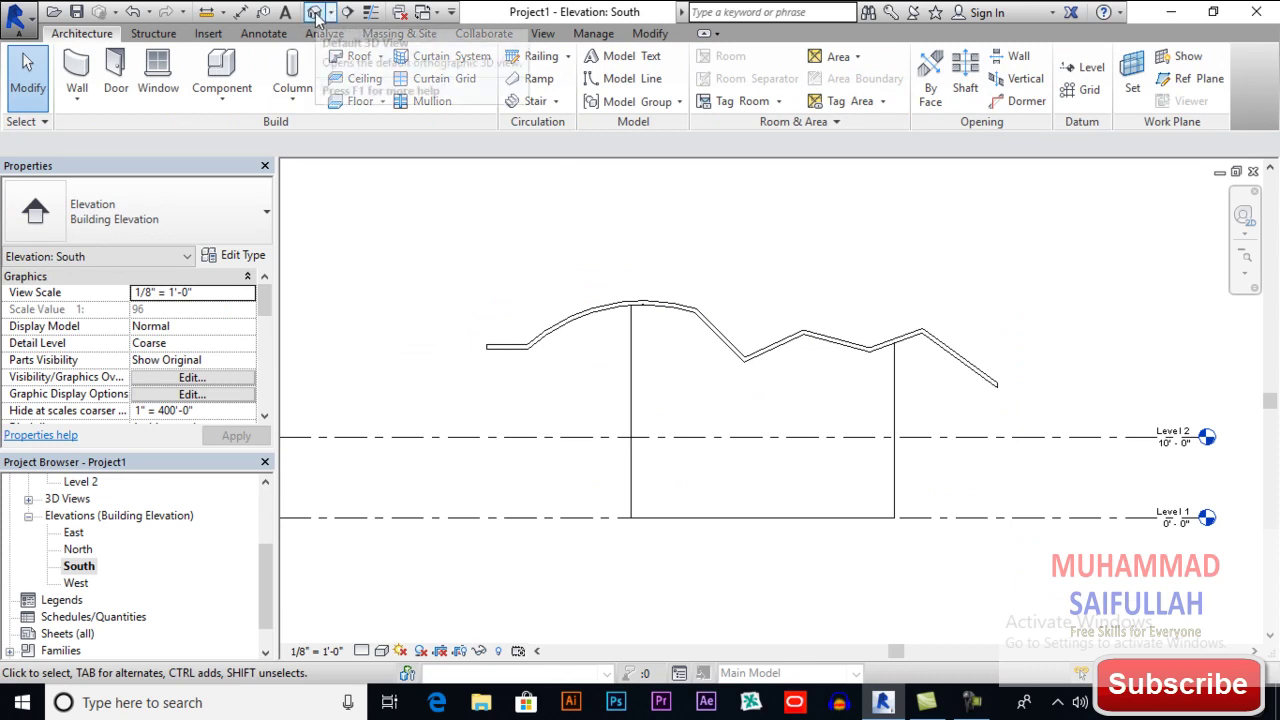
mouse_move(807, 491)
middle_mouse_down("shift")
mouse_move(783, 423)
mouse_move(716, 338)
mouse_move(814, 323)
mouse_move(771, 223)
mouse_move(737, 185)
mouse_move(623, 189)
mouse_move(678, 192)
mouse_move(820, 460)
mouse_move(623, 429)
mouse_move(680, 423)
middle_mouse_up("shift")
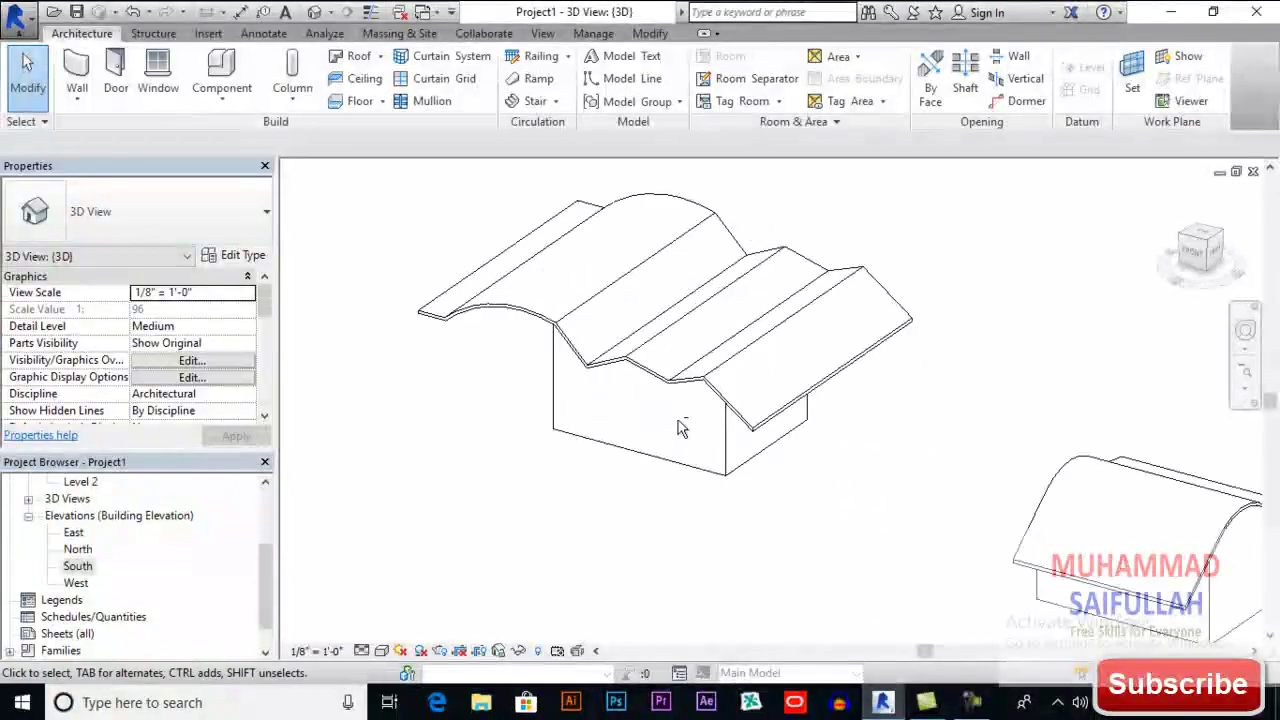
scroll(794, 466, "down", 2)
mouse_move(794, 466)
middle_mouse_down()
mouse_move(686, 440)
mouse_move(700, 466)
mouse_move(688, 460)
middle_mouse_up()
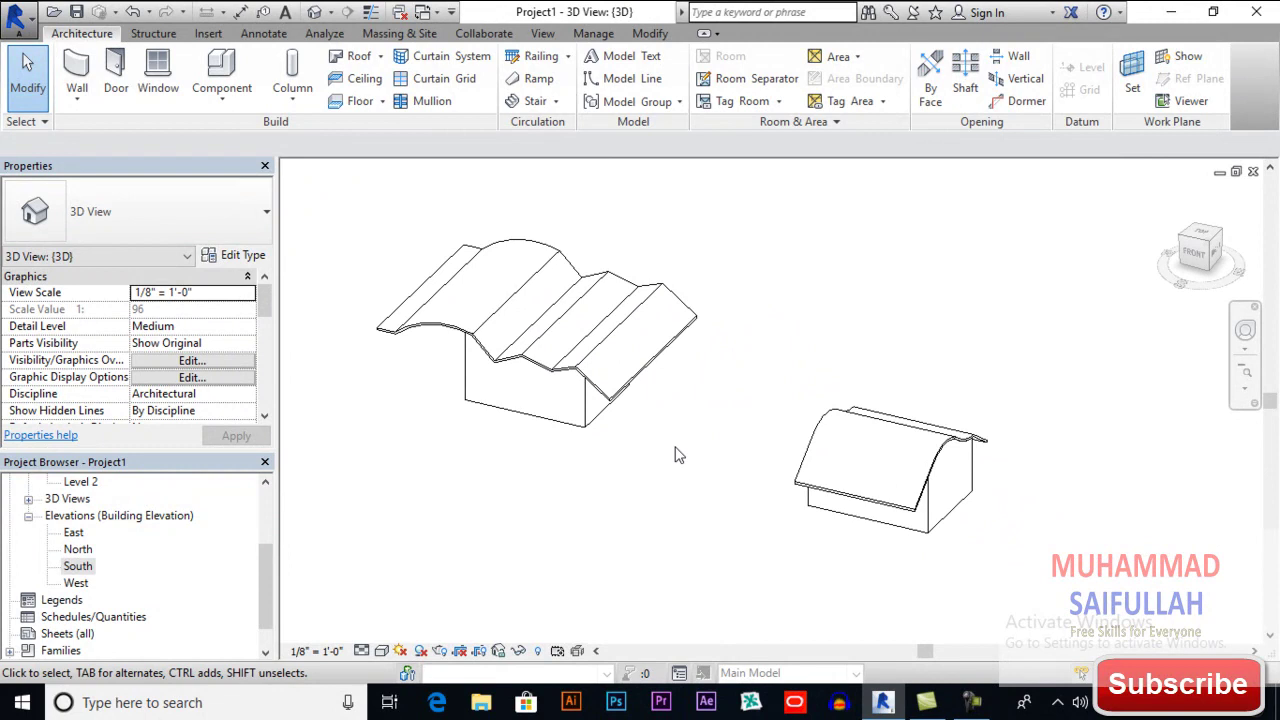
Change the arched zigzag roof to the Wood Rafter 8" type
left_click(393, 341)
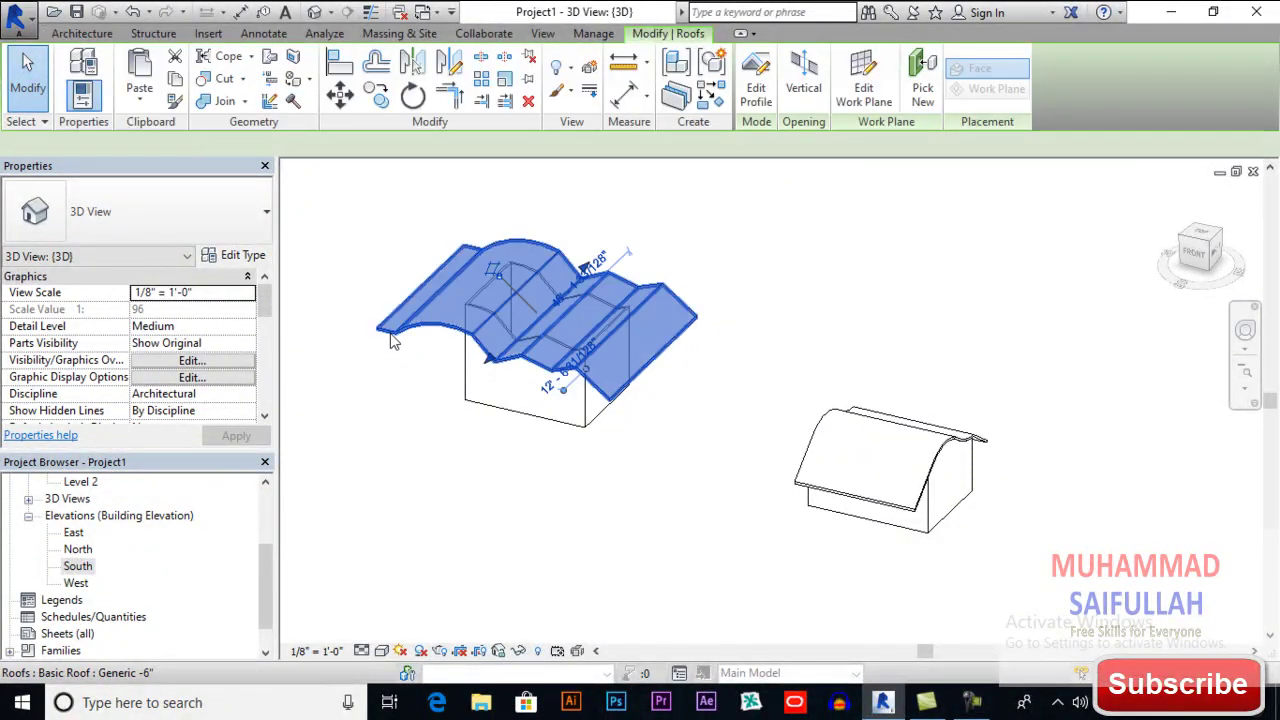
left_click(262, 222)
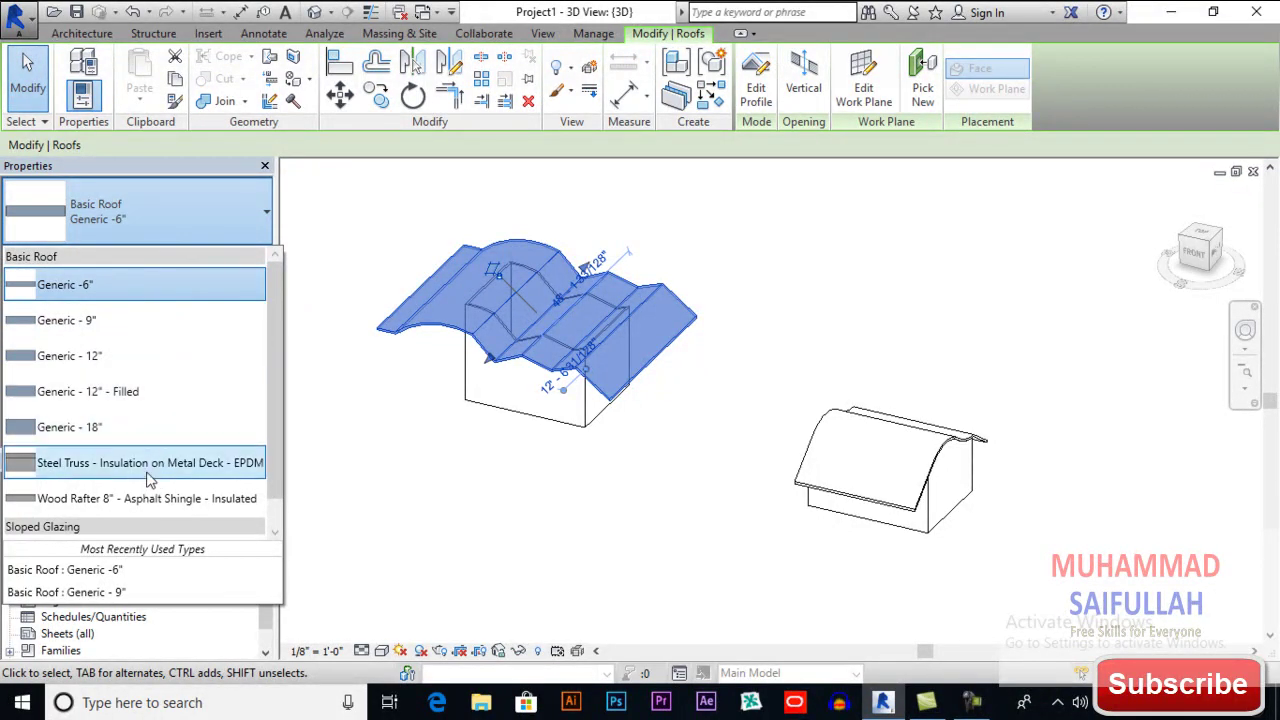
left_click(137, 499)
left_click(355, 430)
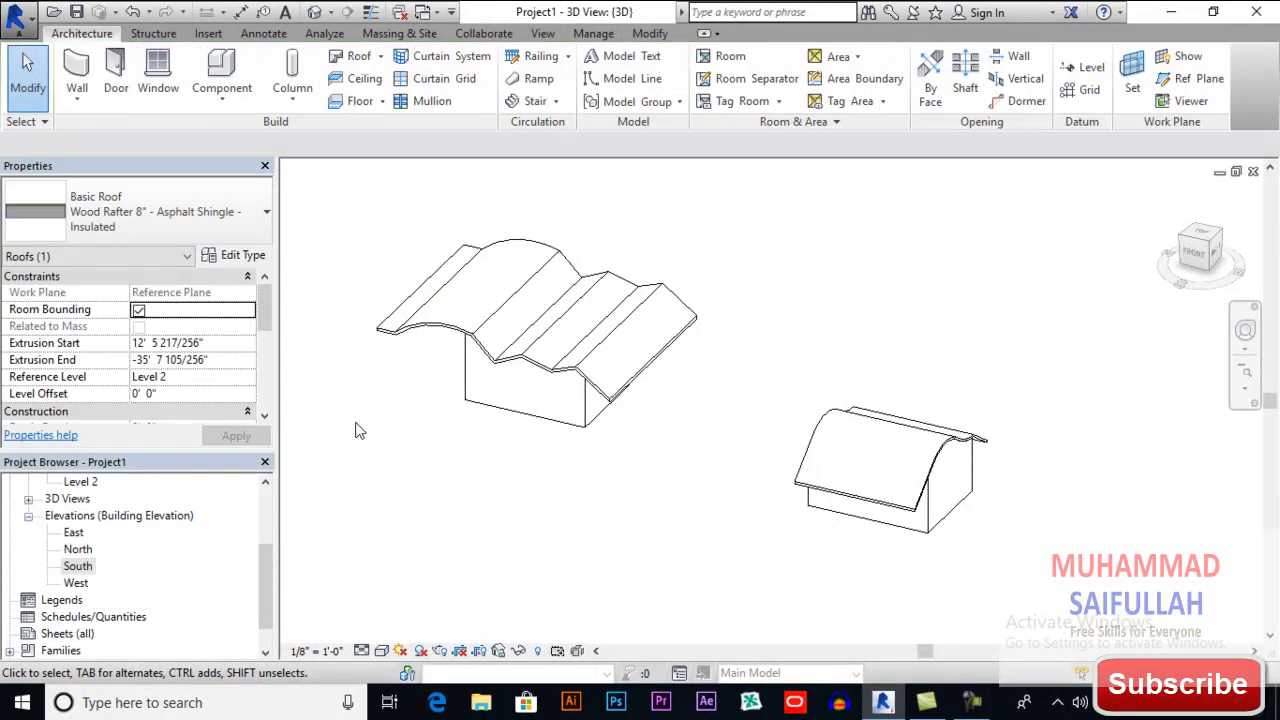
scroll(398, 366, "up", 3)
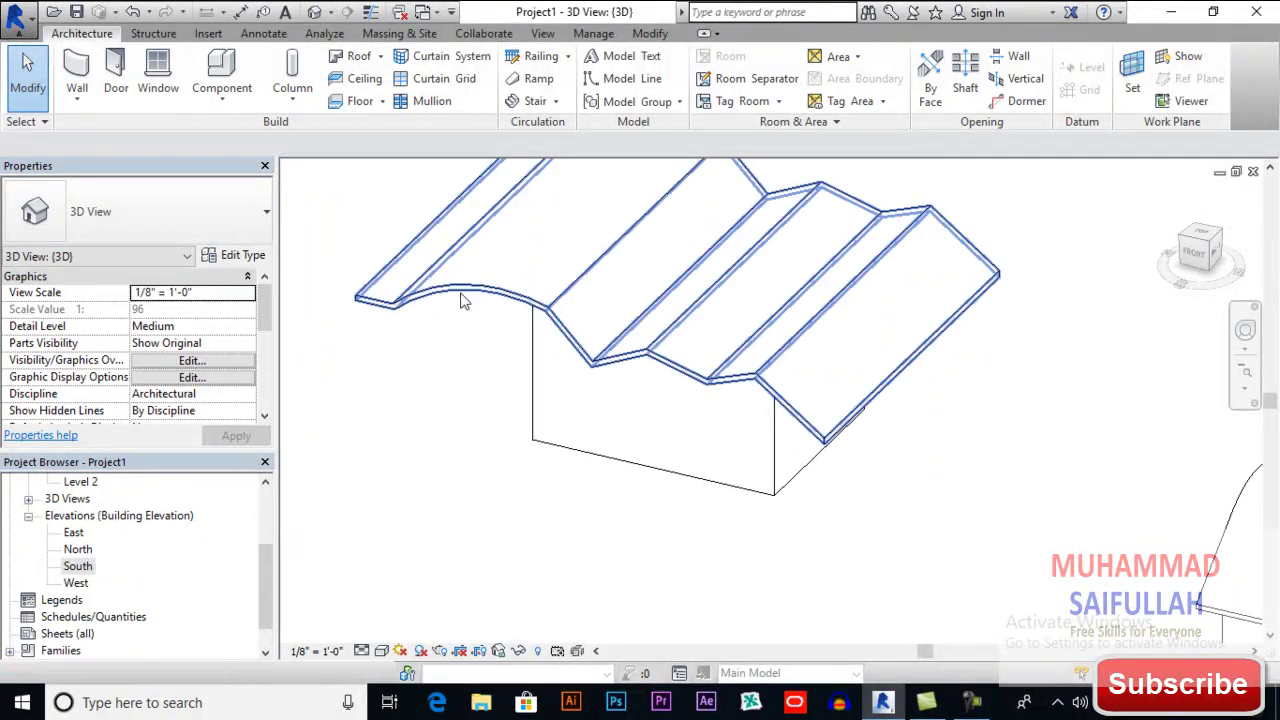
Try the Steel Truss insulated type, then settle the roof on Generic - 9"
left_click(368, 290)
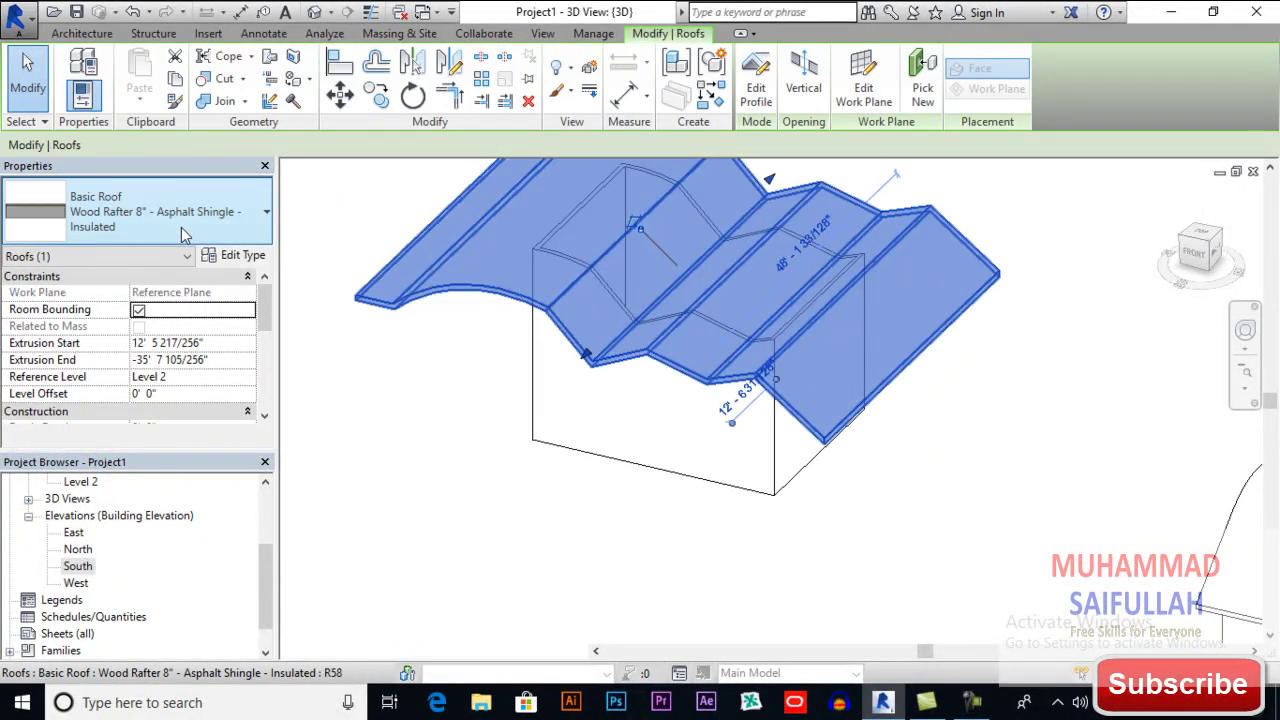
left_click(181, 227)
left_click(180, 463)
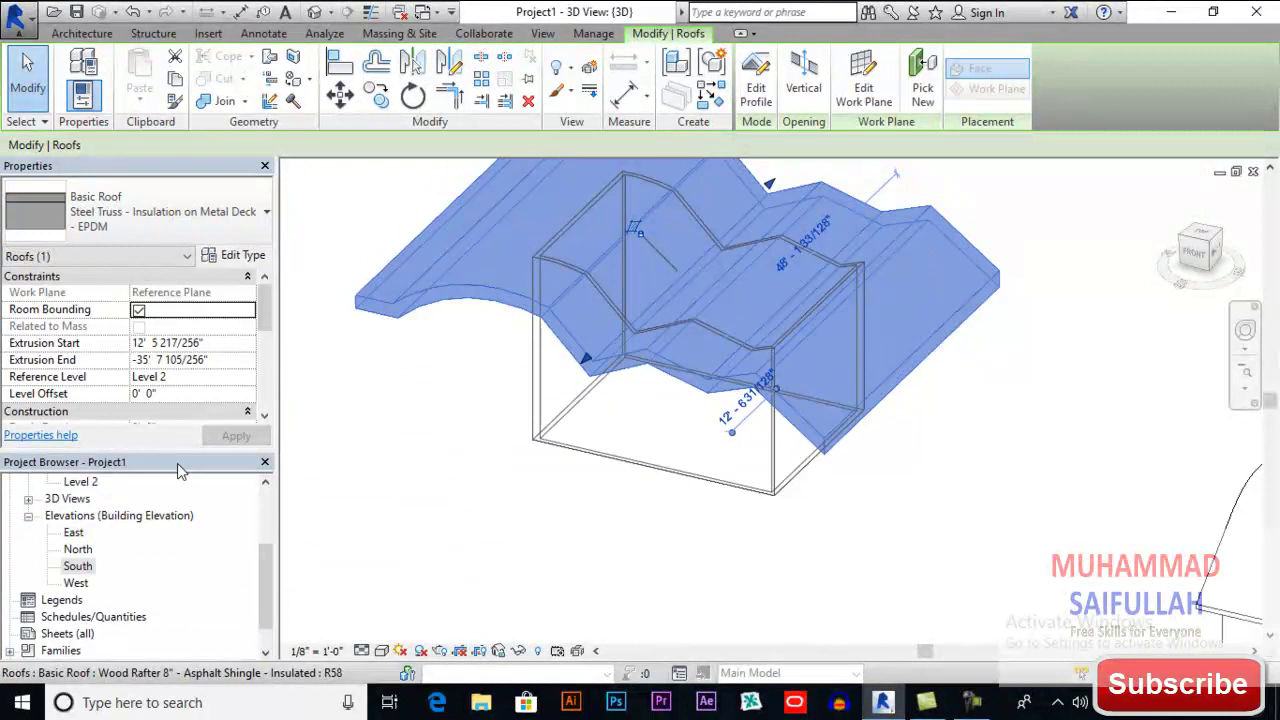
left_click(188, 228)
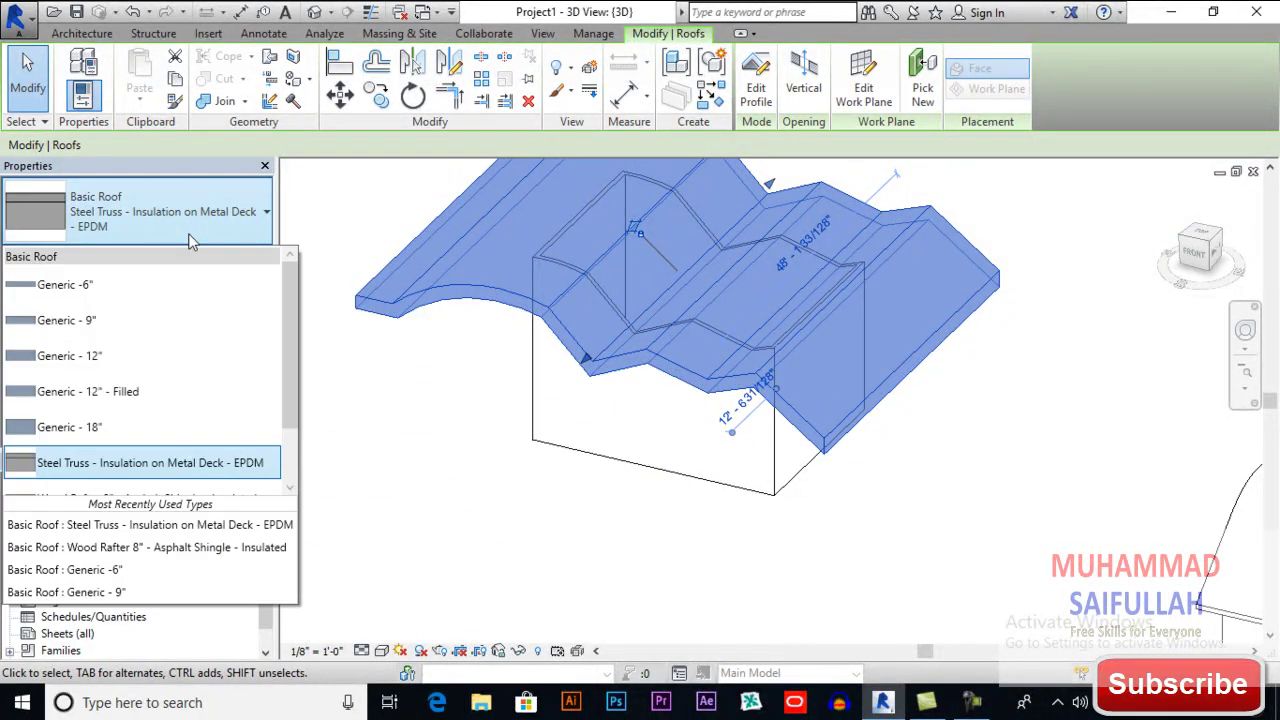
left_click(150, 320)
left_click(510, 453)
scroll(510, 453, "down", 3)
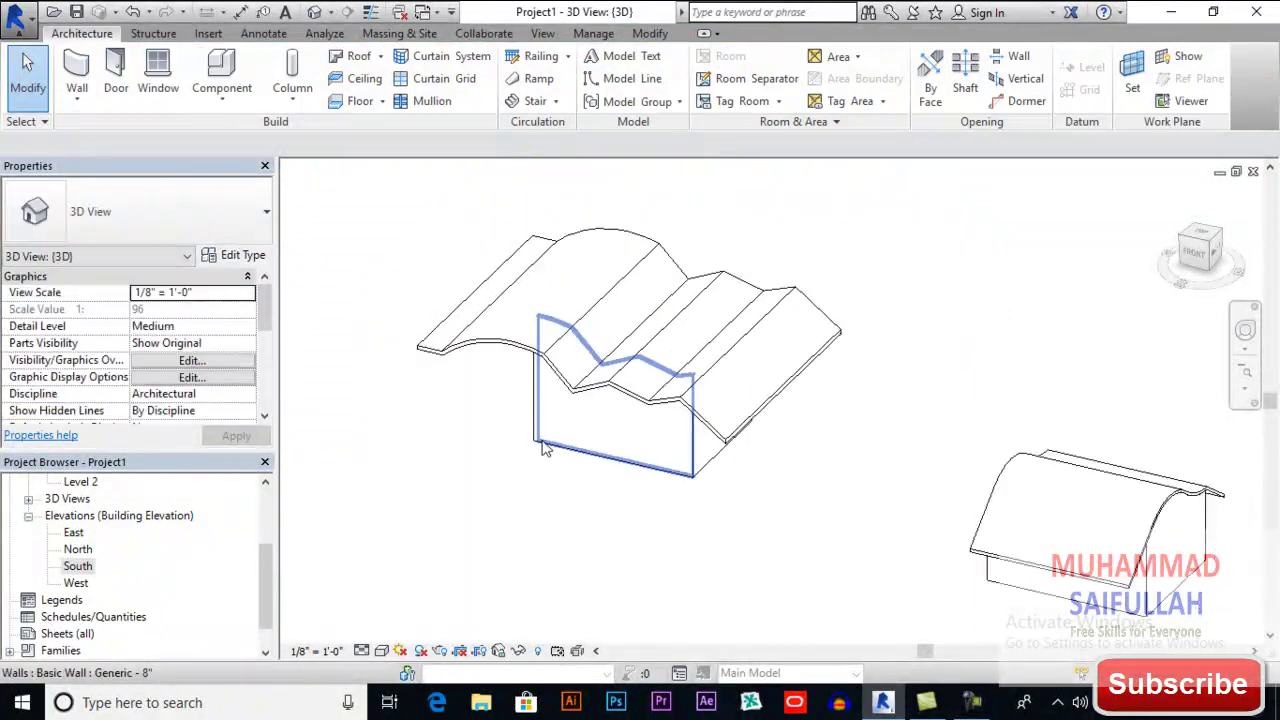
scroll(548, 450, "down", 1)
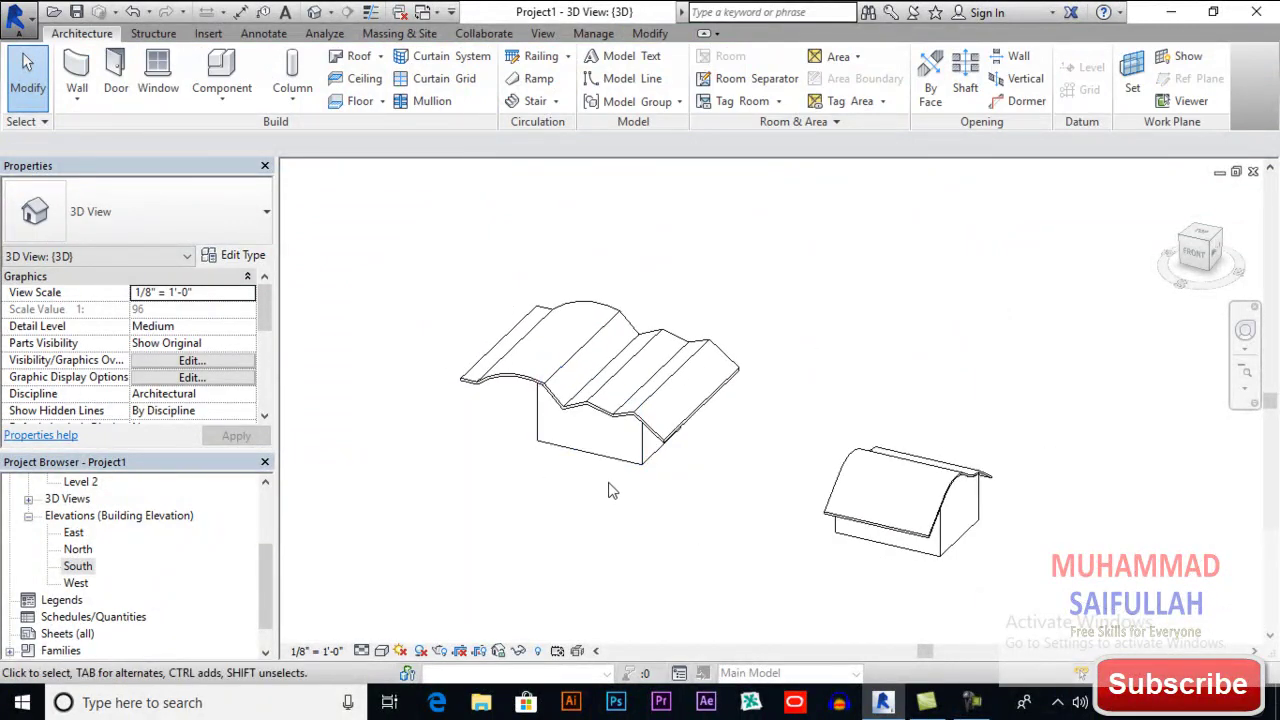
mouse_move(612, 491)
middle_mouse_down("shift")
mouse_move(600, 414)
mouse_move(620, 460)
middle_mouse_up("shift")
middle_click_drag(720, 523, 760, 527)
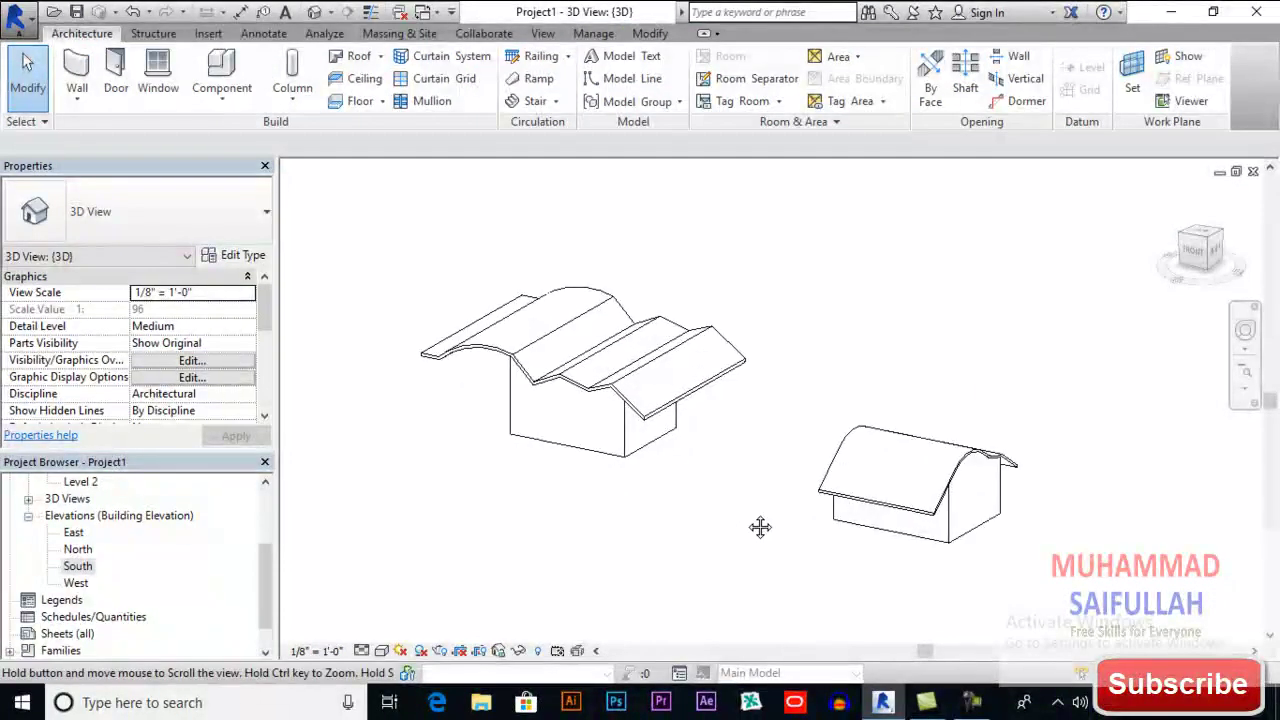
middle_click_drag(634, 523, 650, 527)
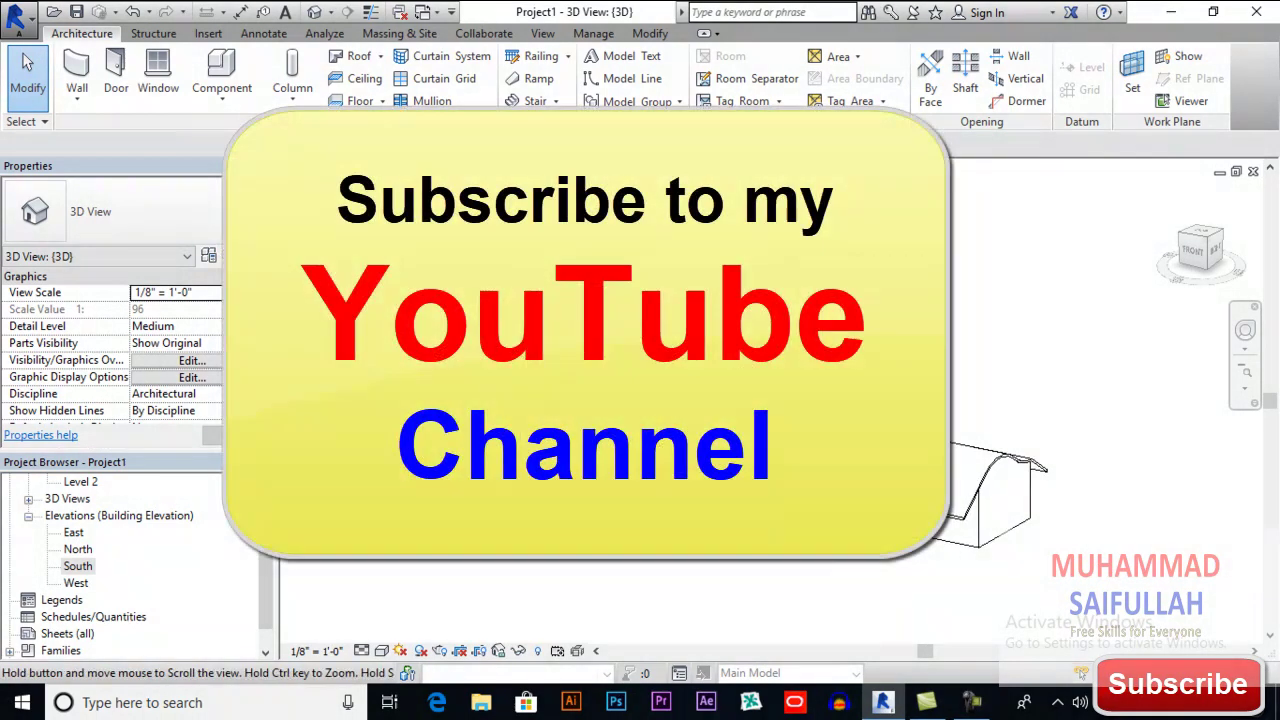
middle_click_drag(634, 520, 651, 524)
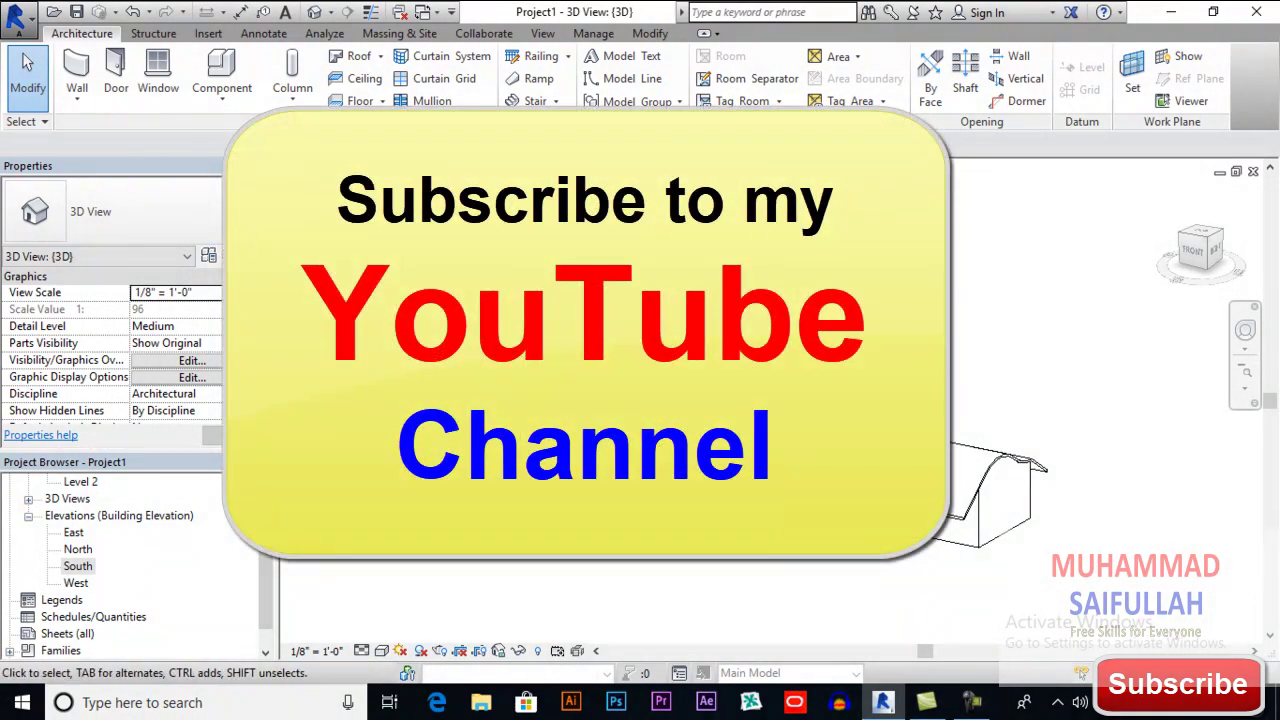